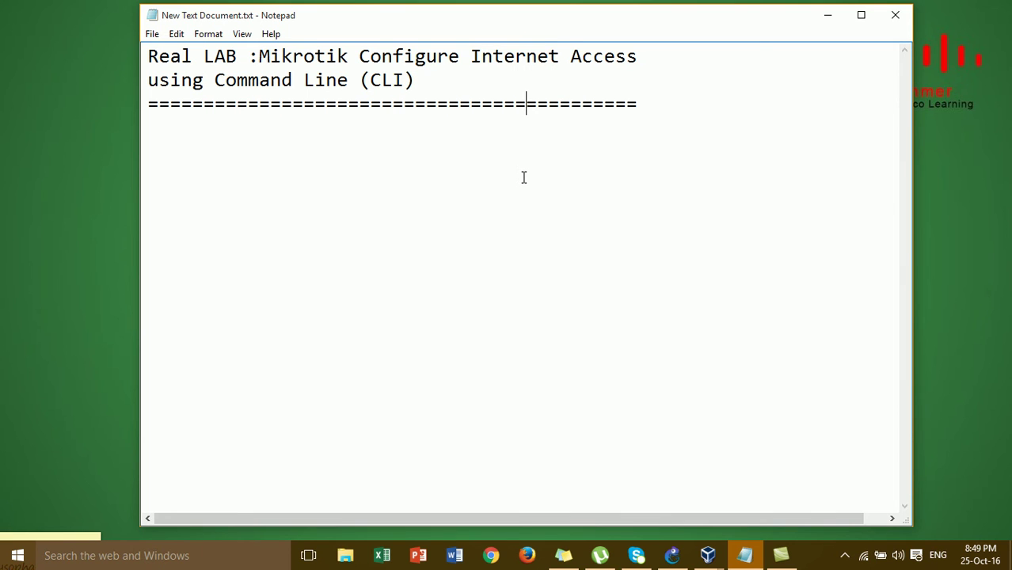
Step: Minimize the Notepad lab note 'Real LAB :Mikrotik Configure Internet Access using Command Line (CLI)'
click(827, 16)
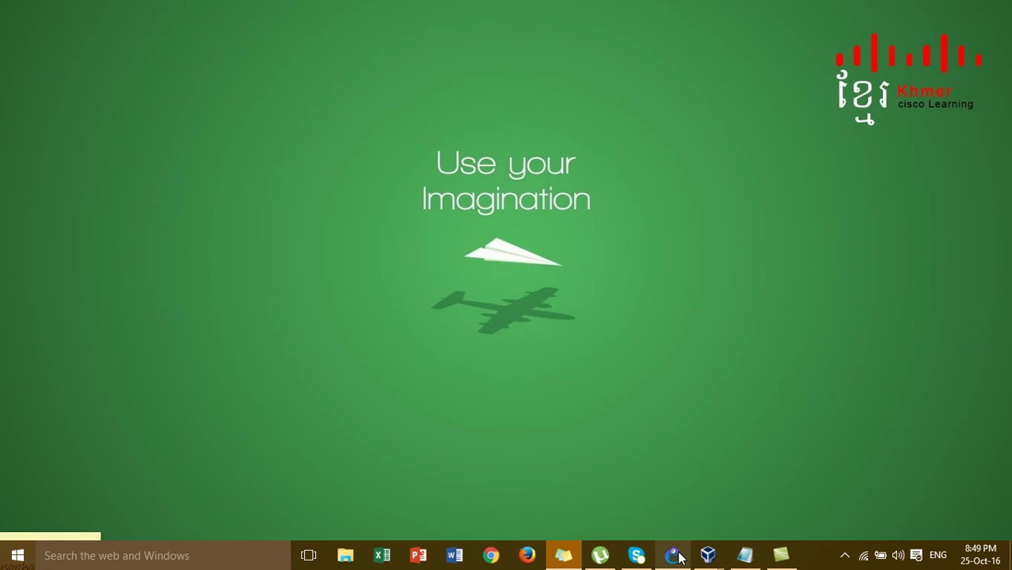
Step: Restore the GNS3 project showing Mikrotik, SW1, SW2, winxp-client-01 and the ISP cloud
click(672, 555)
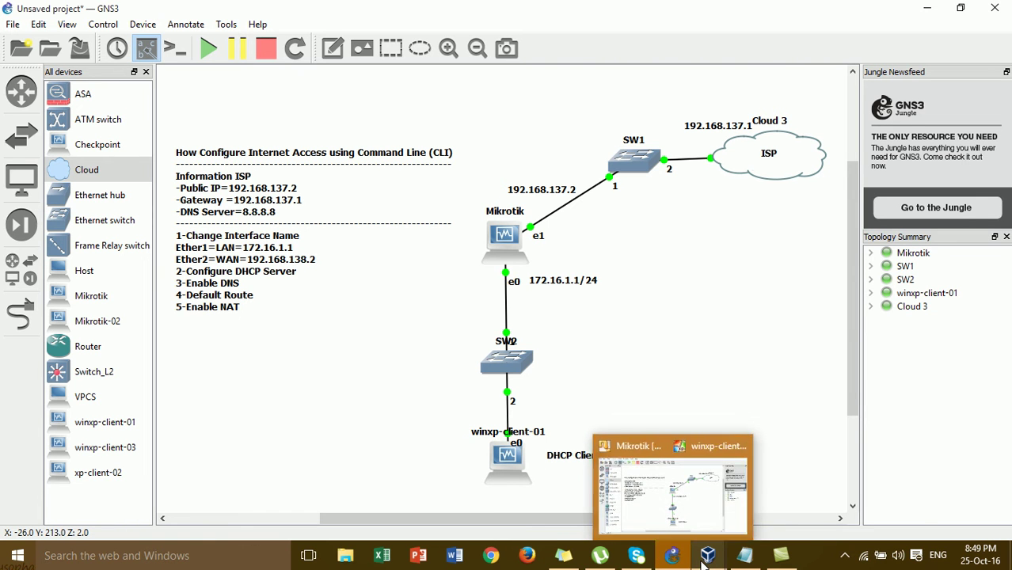
Step: From the winxp-client-01 VM, connect WinBox as admin to the MikroTik neighbour at 172.16.1.1
mouse_move(705, 562)
click(728, 509)
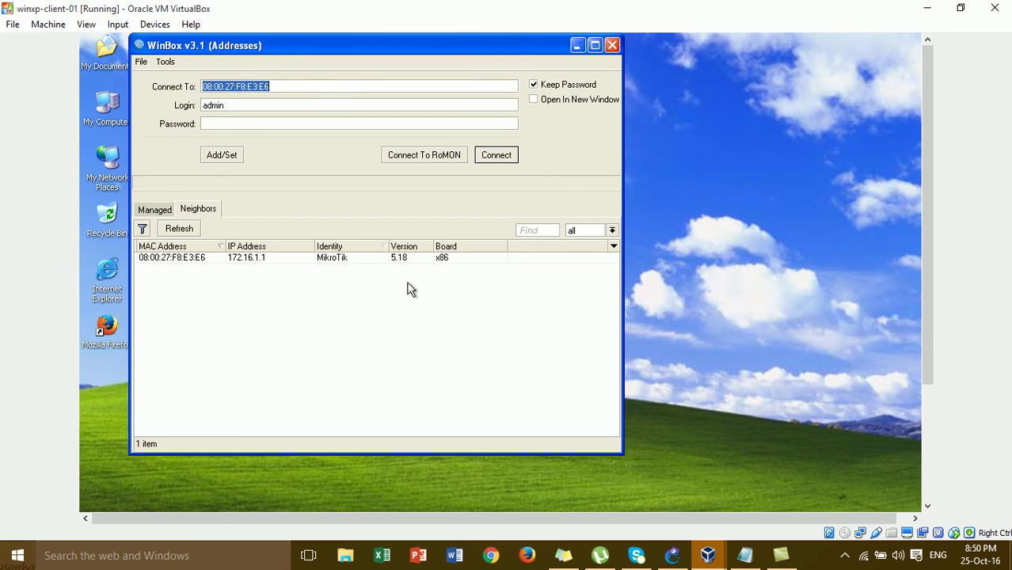
click(194, 257)
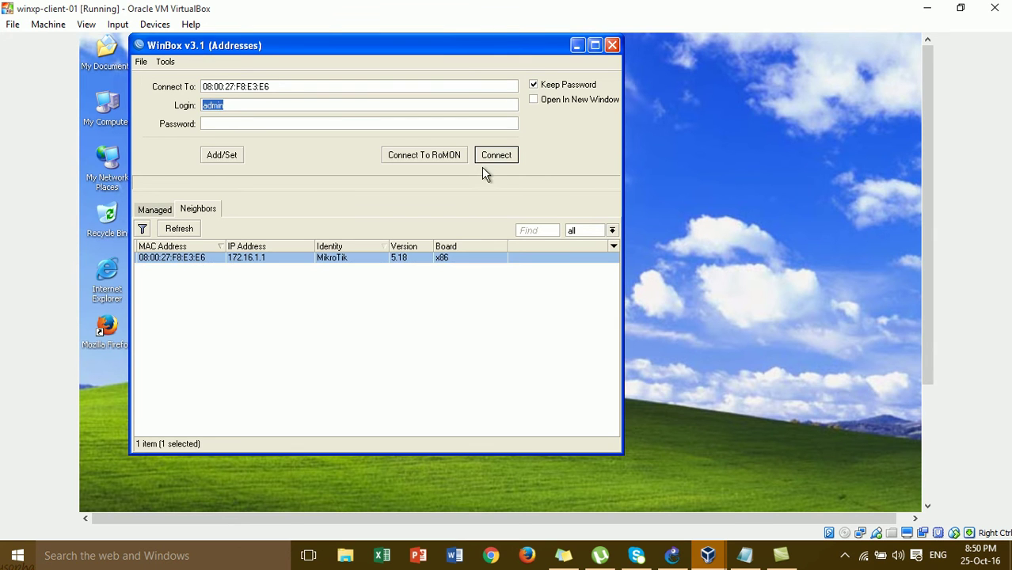
click(485, 161)
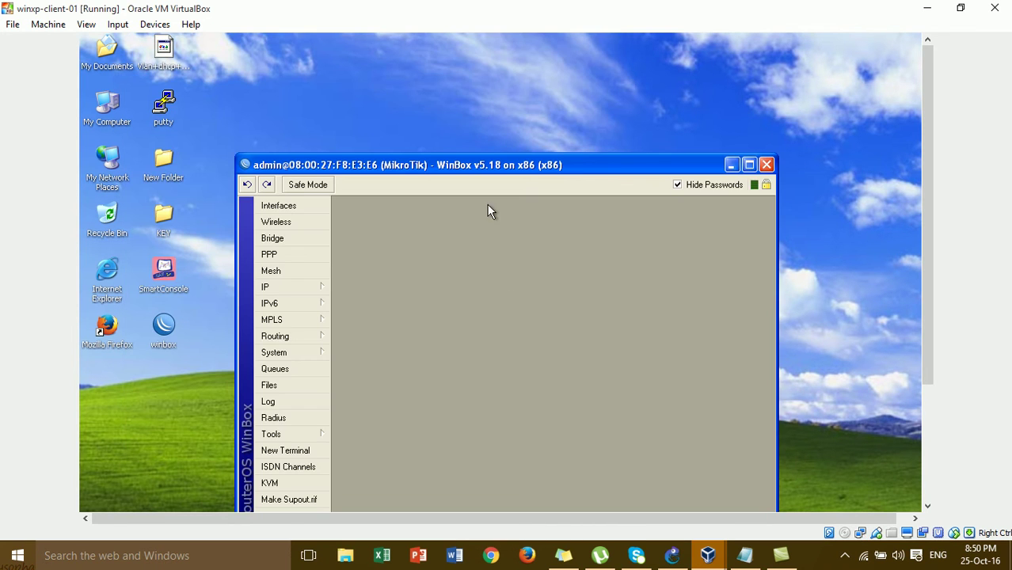
drag(478, 171, 355, 77)
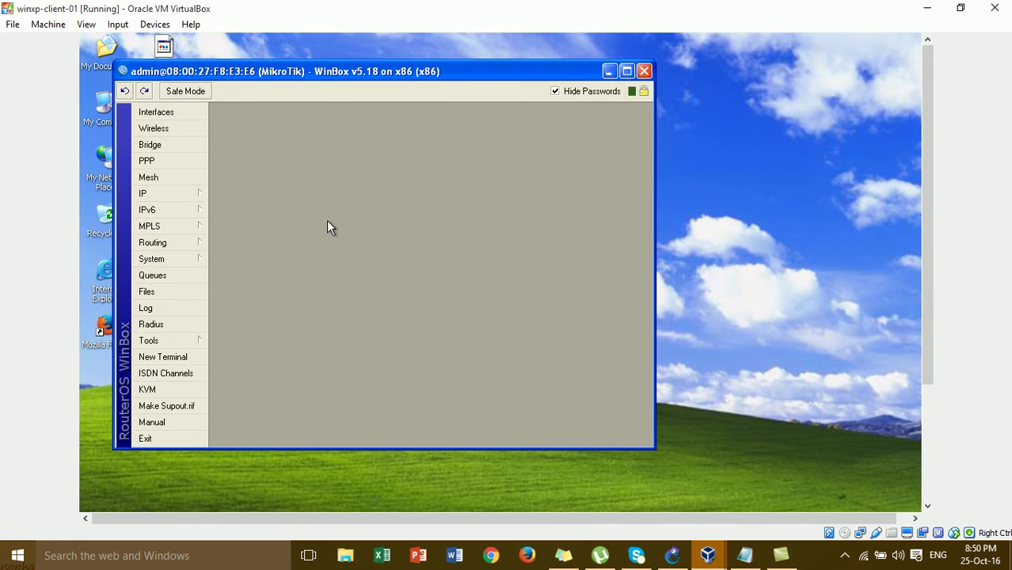
Step: Bring the Mikrotik router console to the front and wake it to a prompt
mouse_move(676, 561)
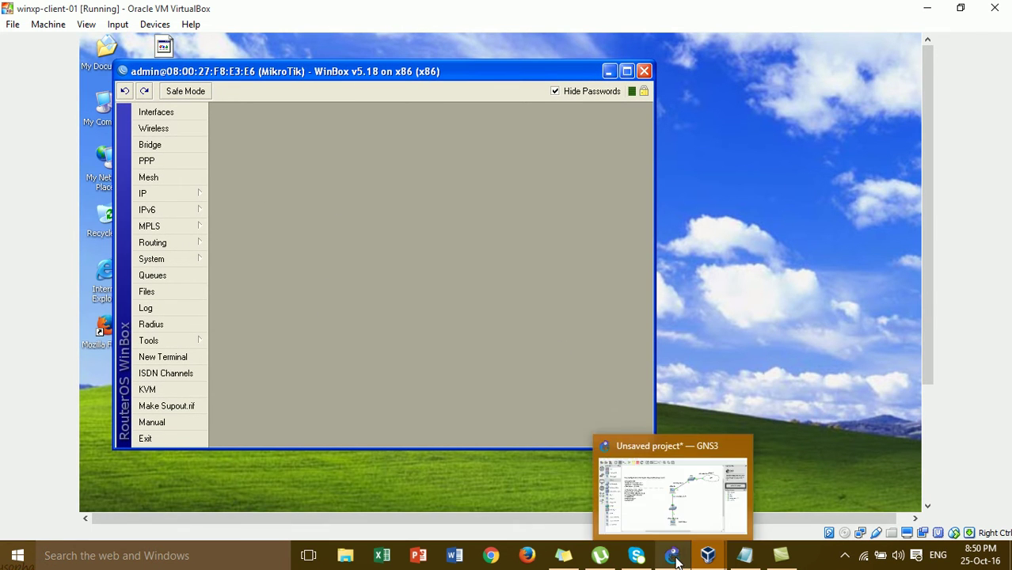
mouse_move(708, 556)
click(650, 488)
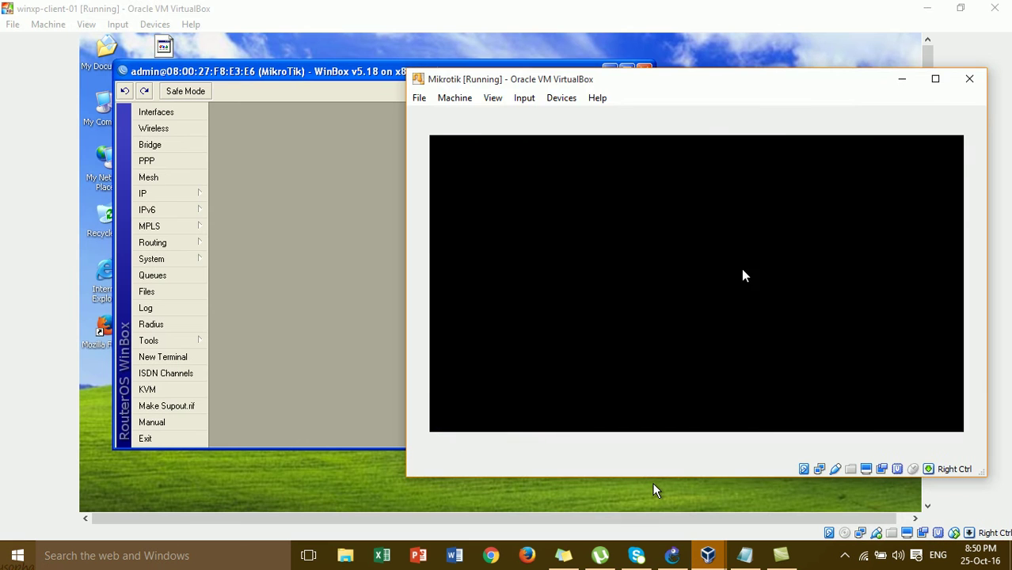
key(Return)
key(Return)
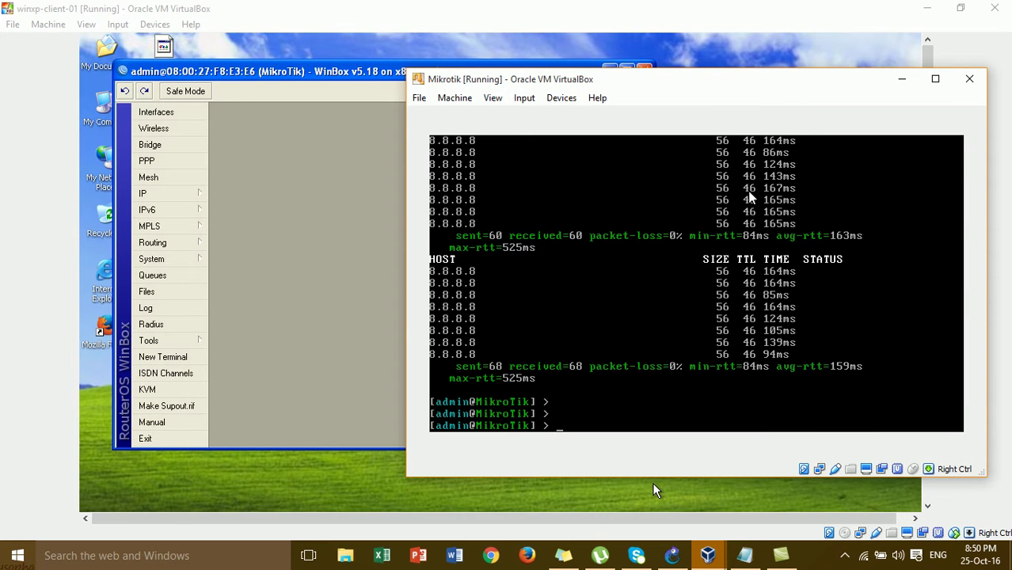
drag(678, 83, 736, 70)
Step: Run 'system reset-configuration' on the router console and confirm with y
text(system )
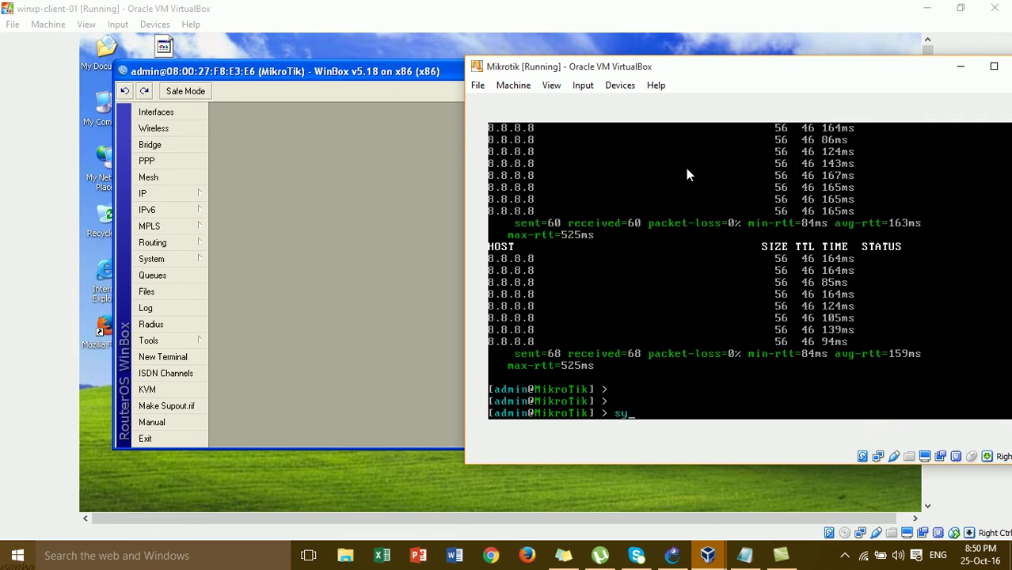
text(rese)
key(Tab)
key(Return)
key(y)
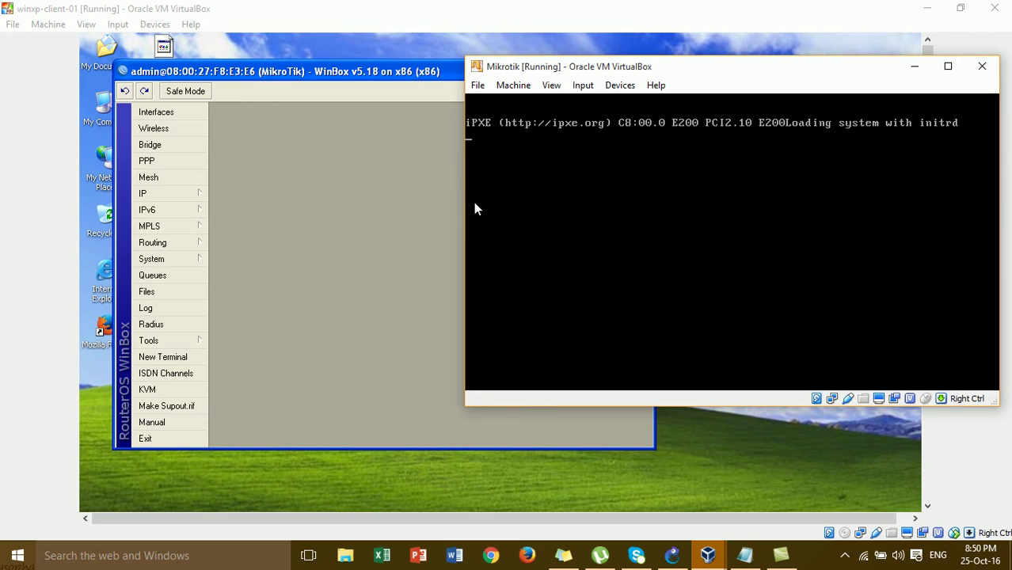
Step: Check the router console after its reboot, then return to the Windows XP client
click(441, 79)
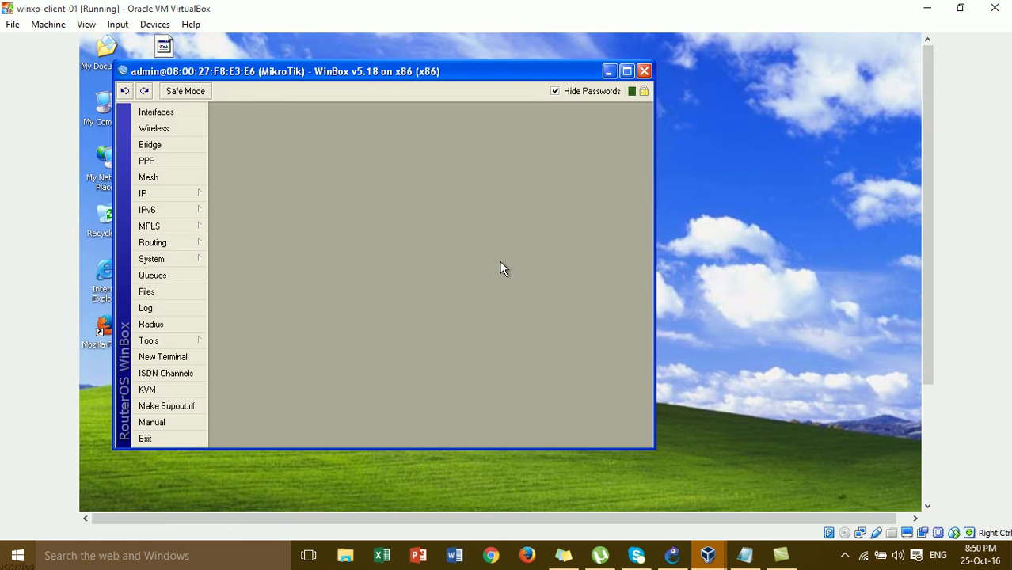
mouse_move(707, 555)
click(675, 503)
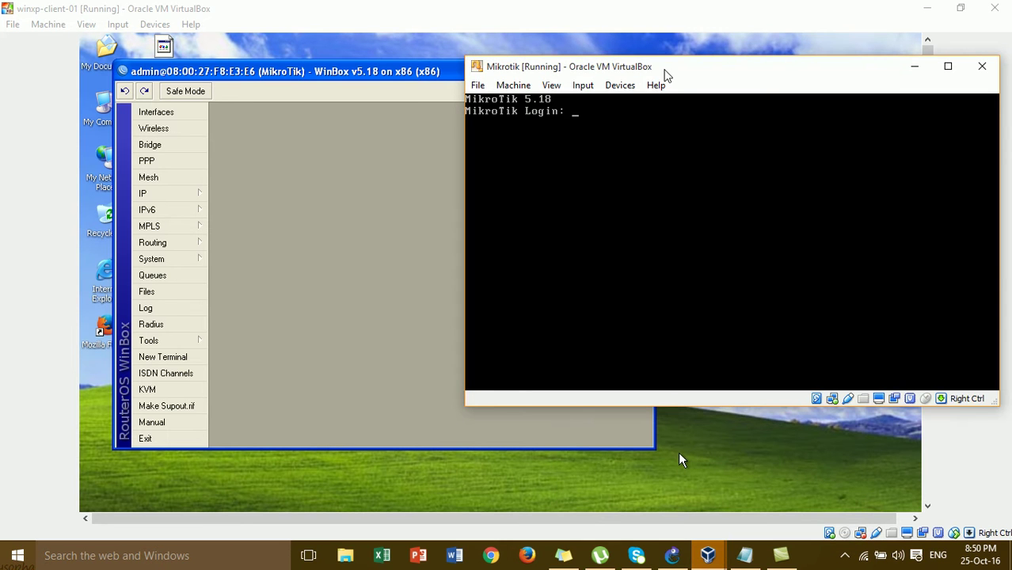
drag(665, 74, 723, 88)
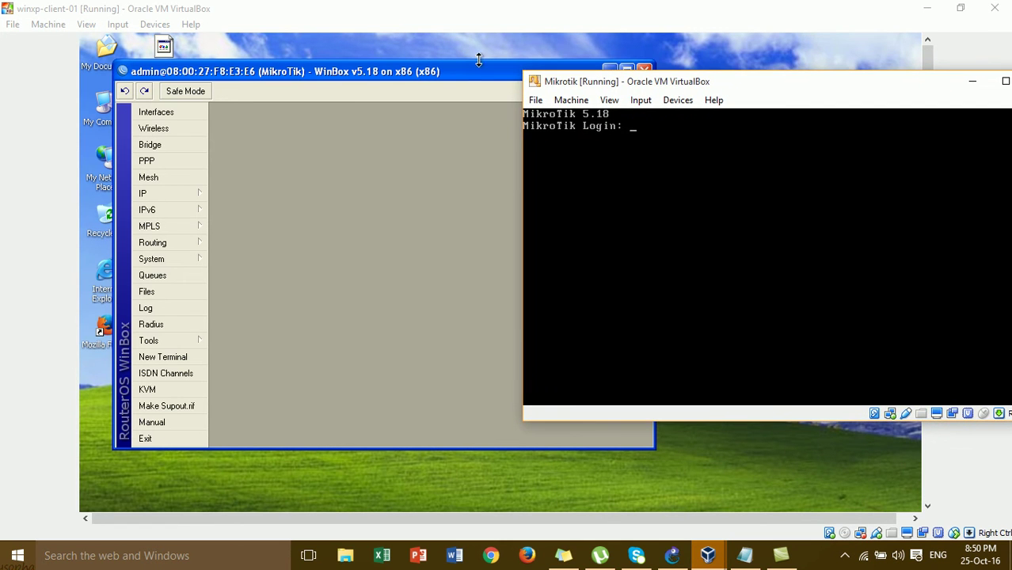
click(465, 68)
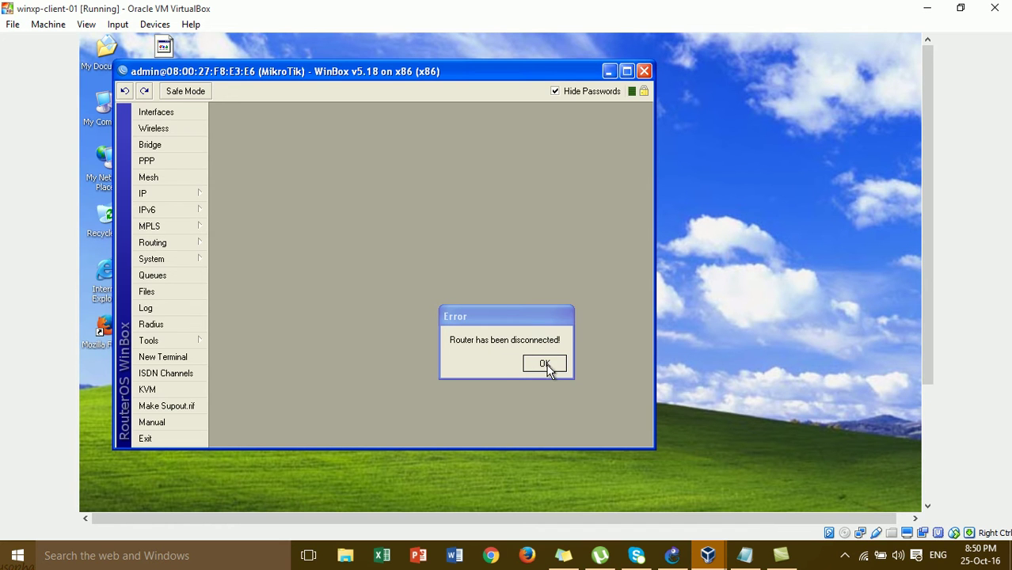
Step: Dismiss the router disconnection errors and relaunch WinBox
click(544, 363)
click(554, 362)
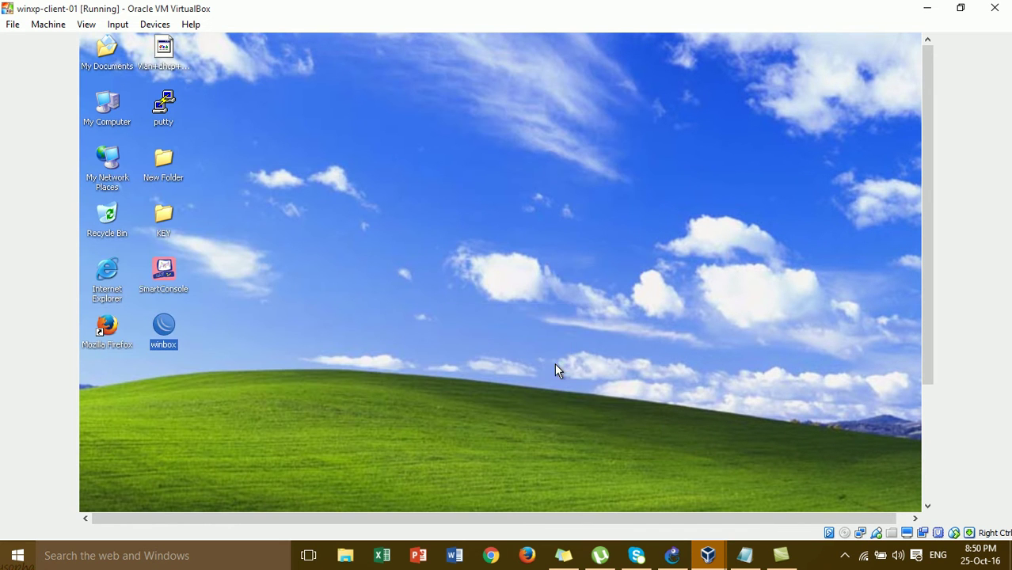
double_click(164, 327)
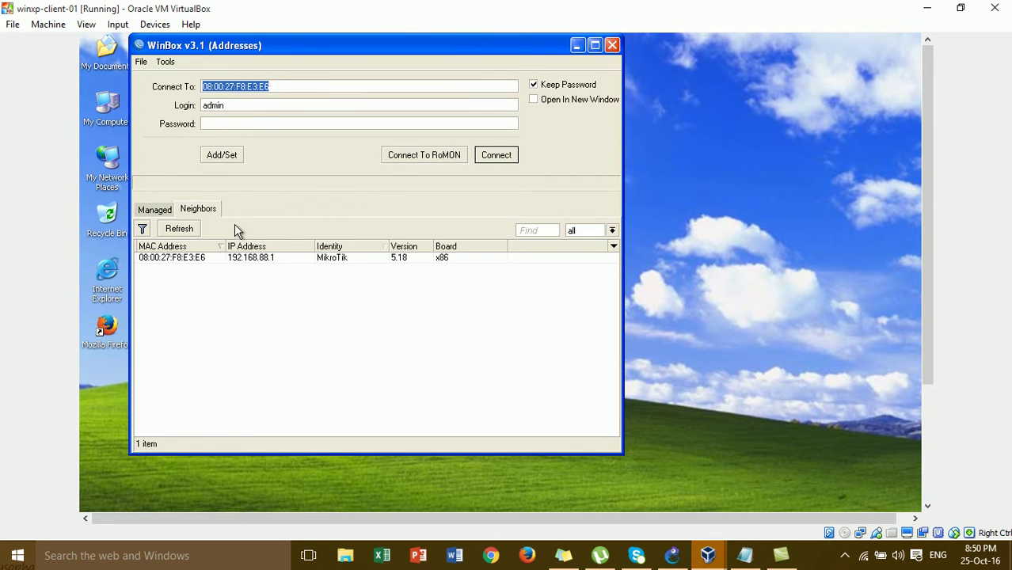
Step: Connect as admin to the reset router at 192.168.88.1, accept its default configuration, and show the Interface List
click(196, 259)
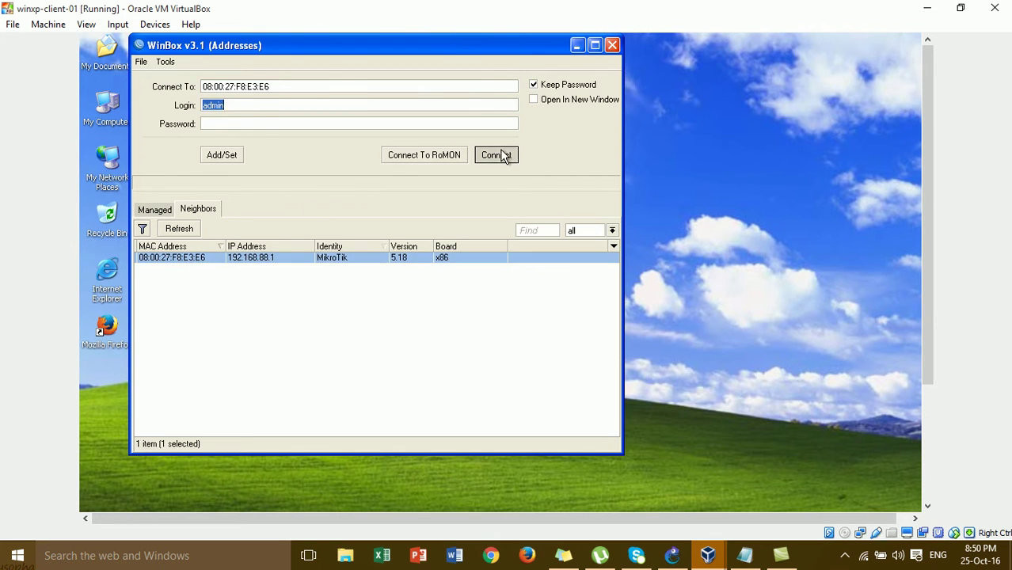
click(501, 154)
drag(500, 165, 379, 70)
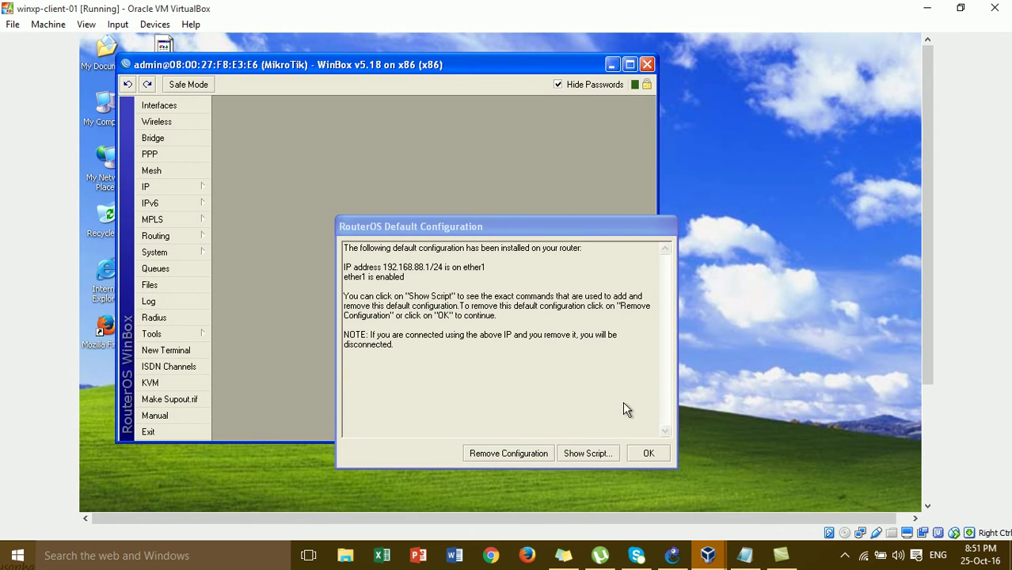
click(648, 455)
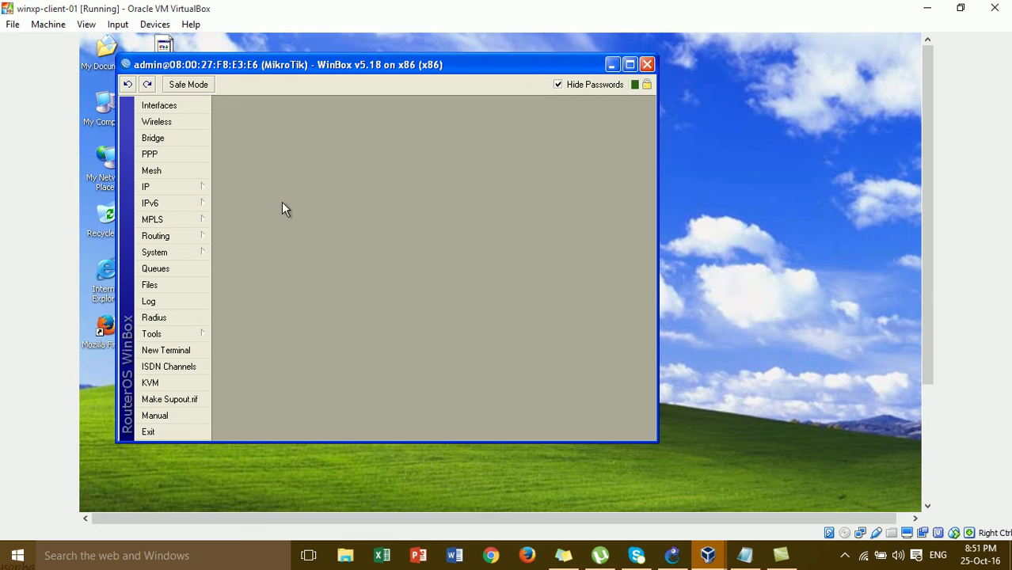
click(163, 106)
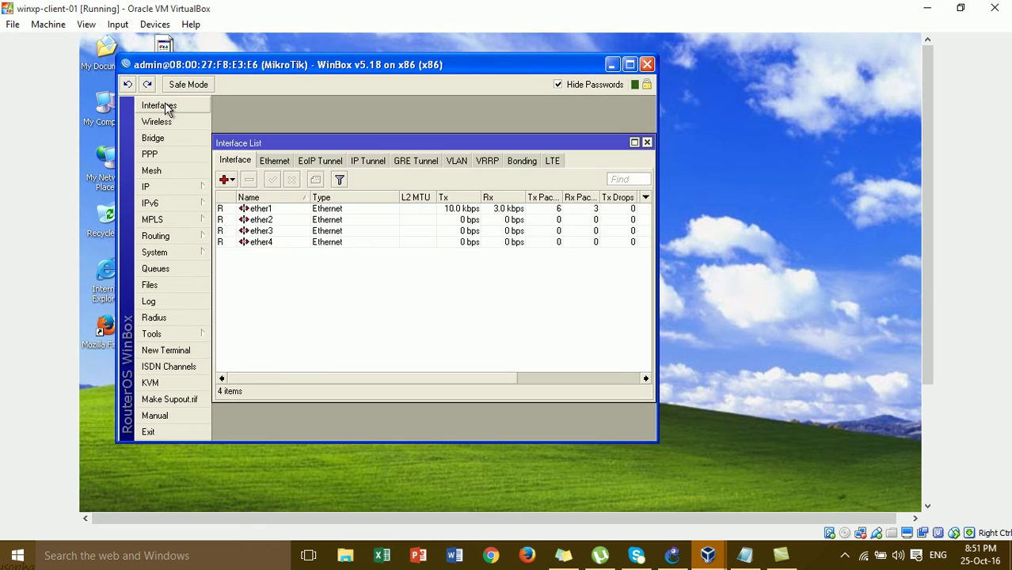
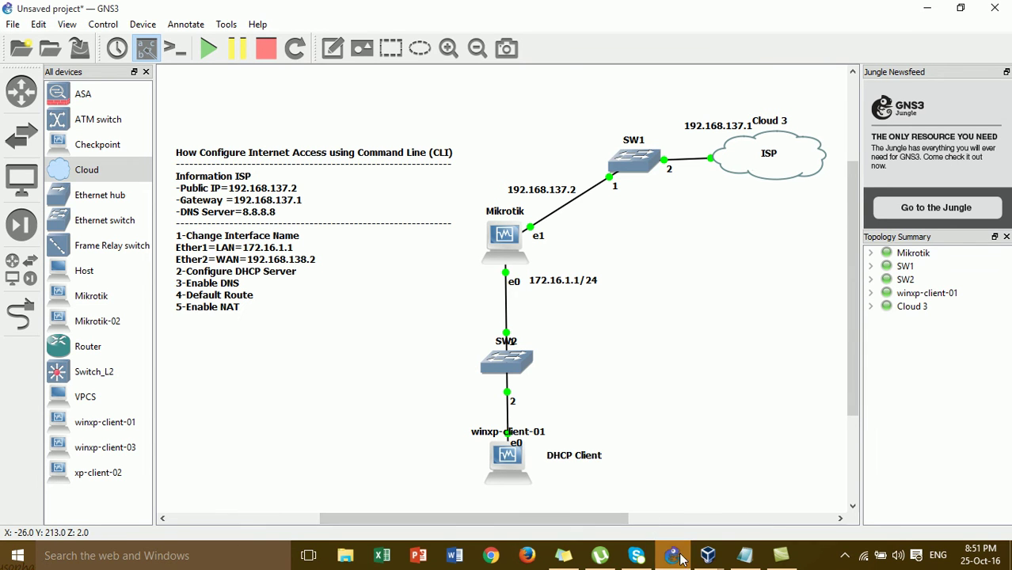
Step: Bring the winxp-client-01 VM window, showing WinBox's interface list, to the front
click(708, 555)
click(766, 489)
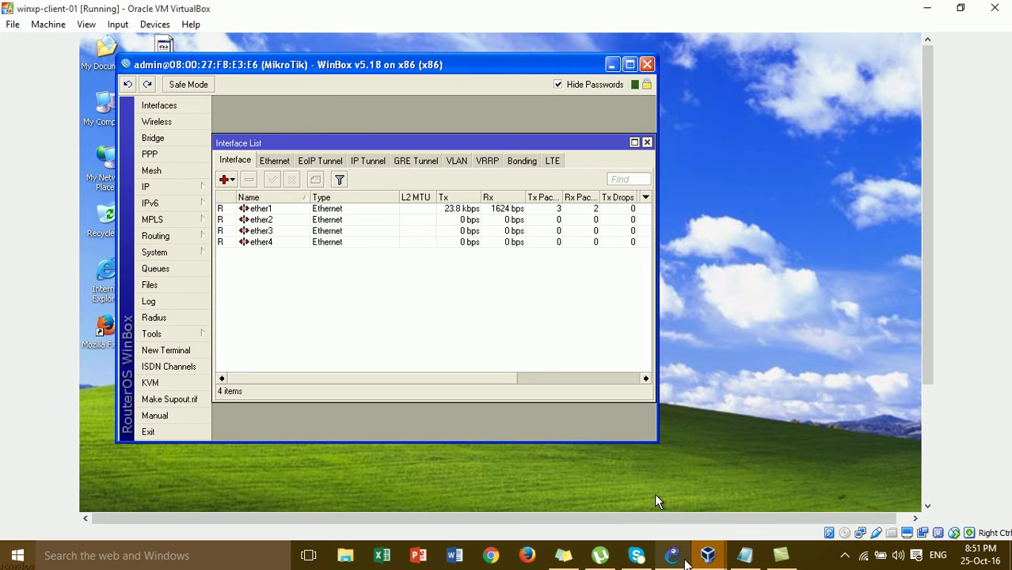
Step: Bring the MikroTik router console forward and log in as admin
mouse_move(672, 554)
mouse_move(713, 550)
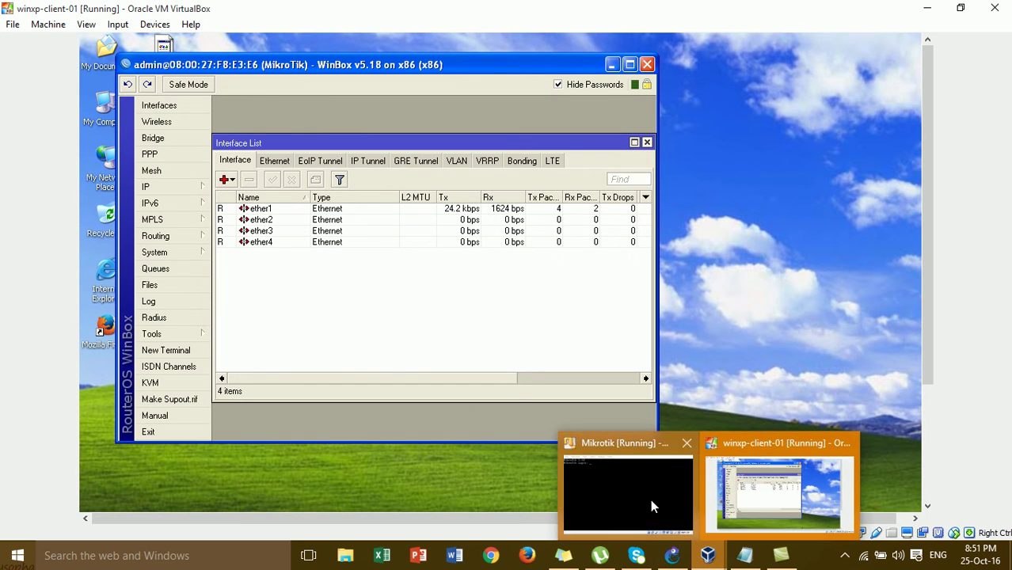
click(650, 499)
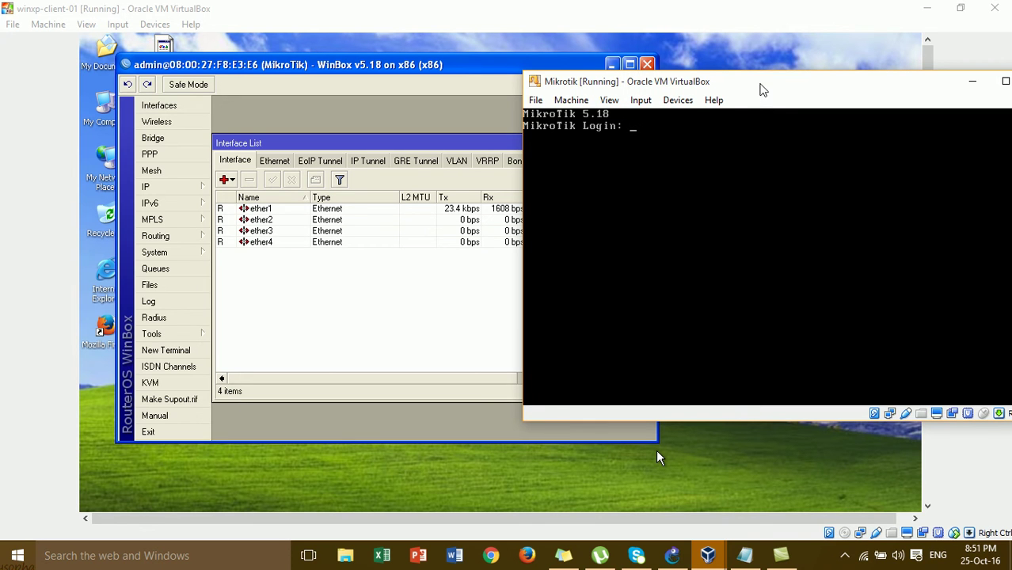
text(admin)
key(Return)
key(Return)
key(Return)
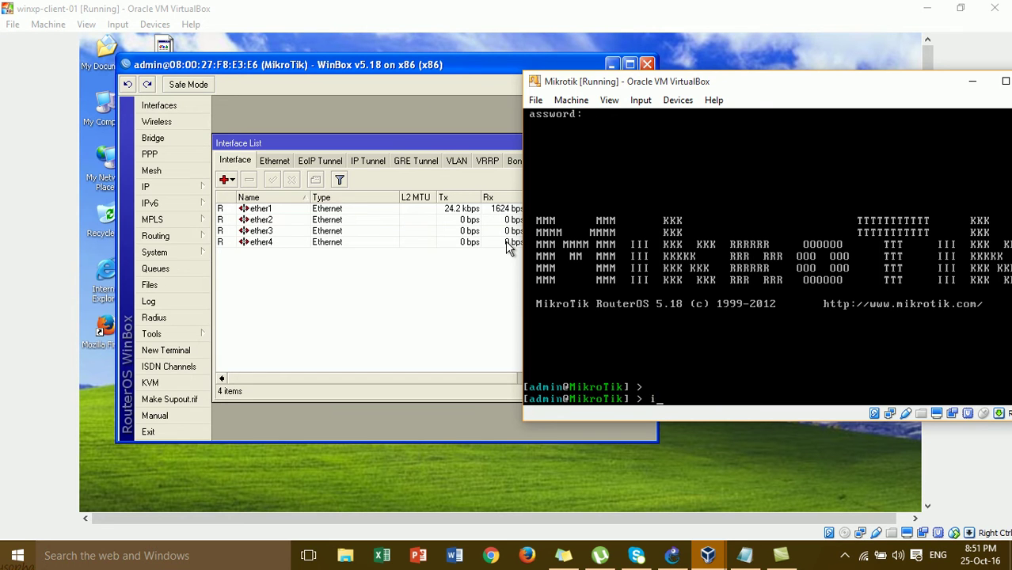
Step: List the router's interfaces ether1–ether4, then enter the /interface menu
text(int)
key(Return)
key(Return)
key(Return)
key(Return)
key(Return)
key(Return)
key(Return)
key(Return)
key(Return)
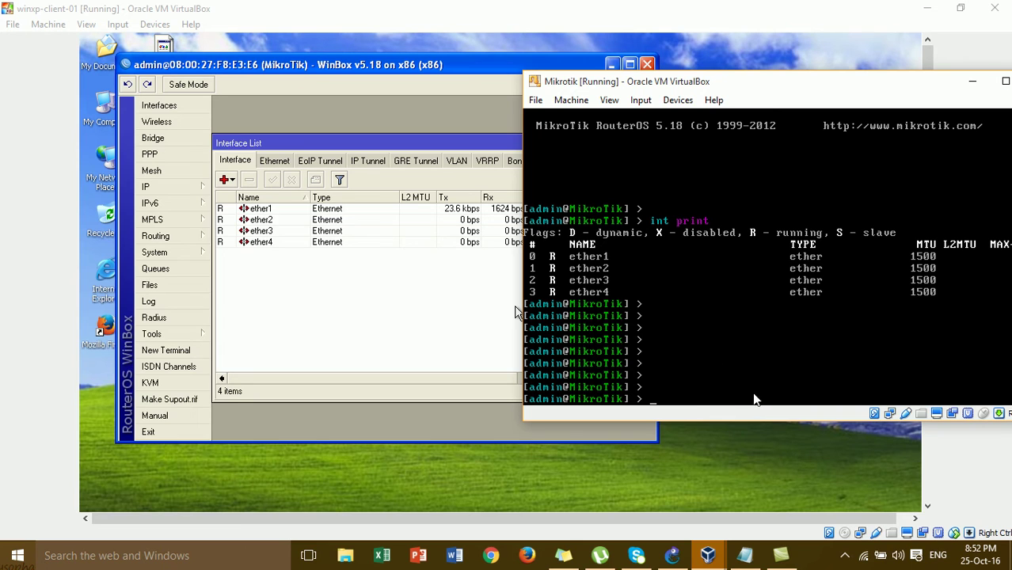
text(int)
key(Return)
Step: Rename interface 0 to LAN and interface 1 to WAN with 'set' commands
text(set)
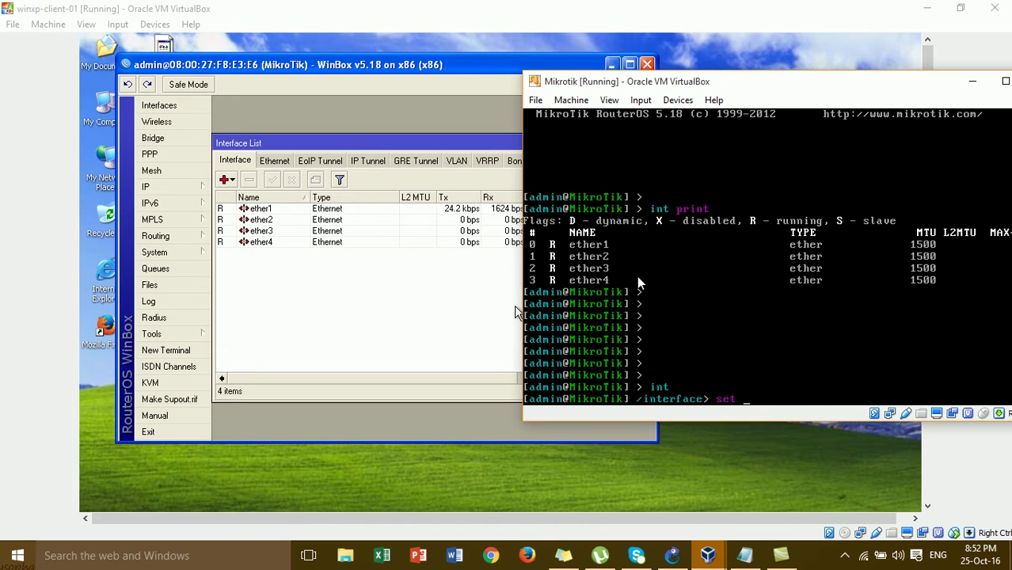
text(0 name=)
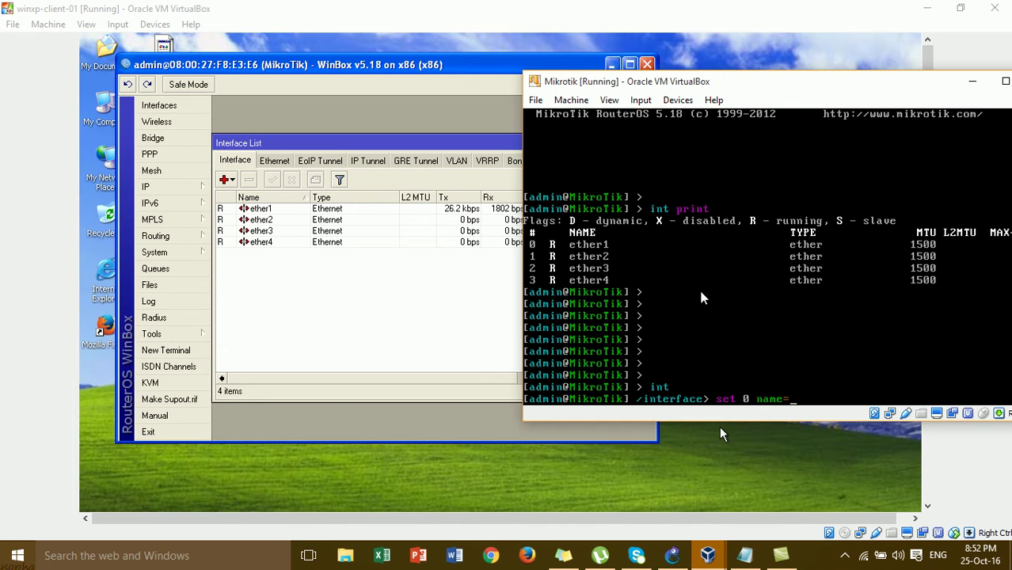
text(LAN)
key(Return)
text(set )
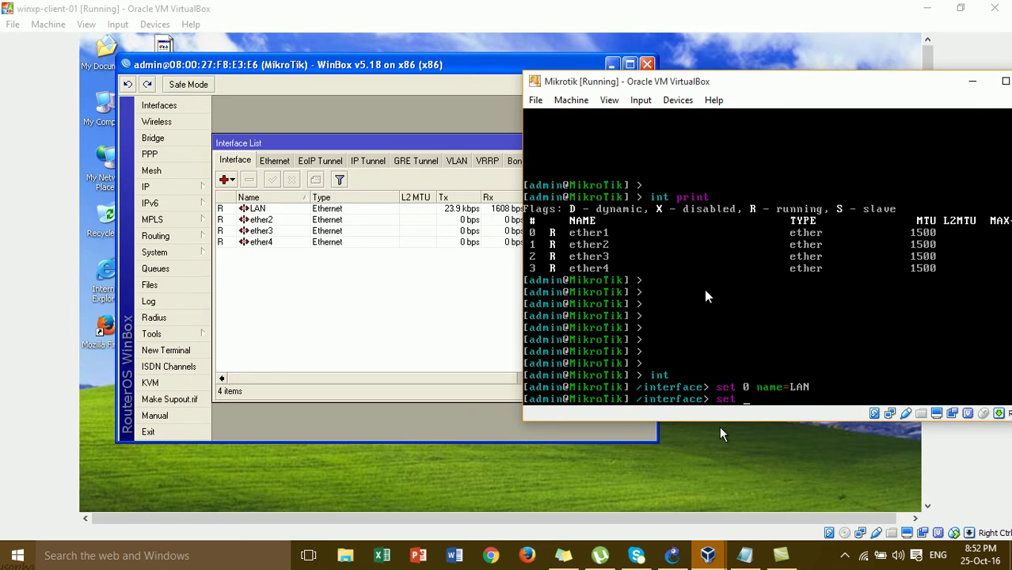
text(1 name=WAN)
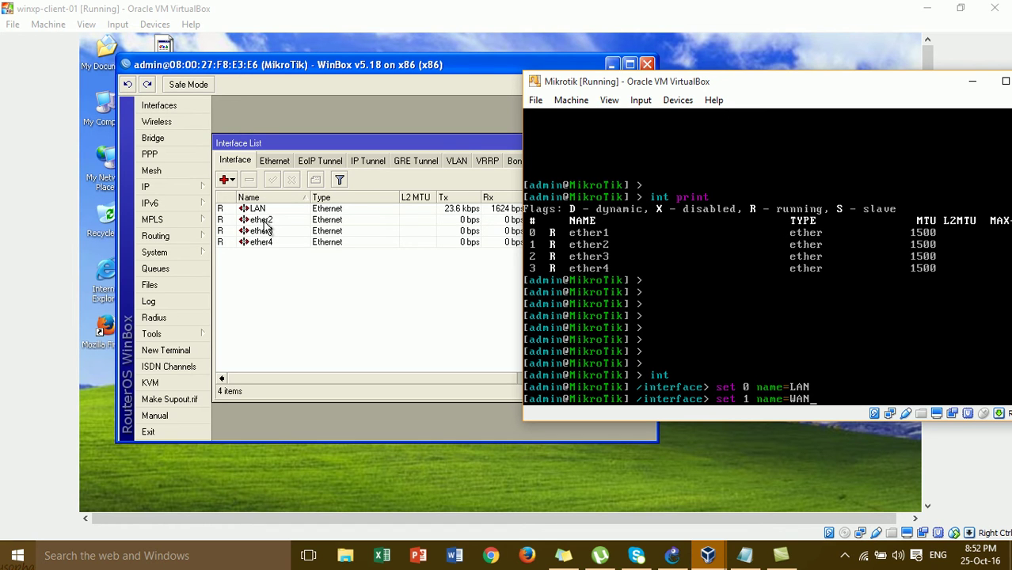
key(Return)
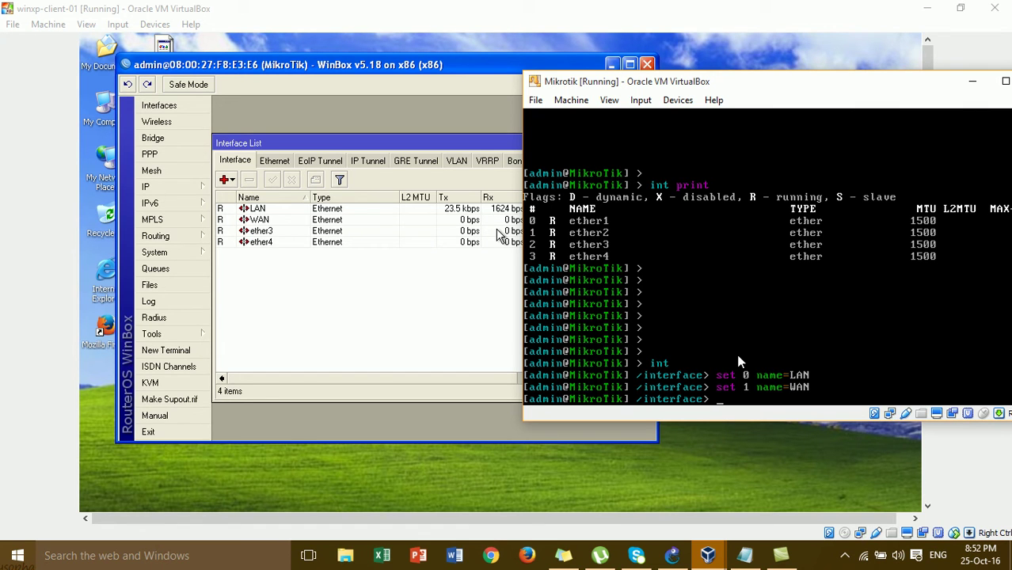
Step: Return to the root menu and print the IP addresses, showing 192.168.88.1/24 on LAN
text(/)
key(Return)
key(Return)
text(ip address print)
key(Return)
key(Return)
key(Return)
key(Return)
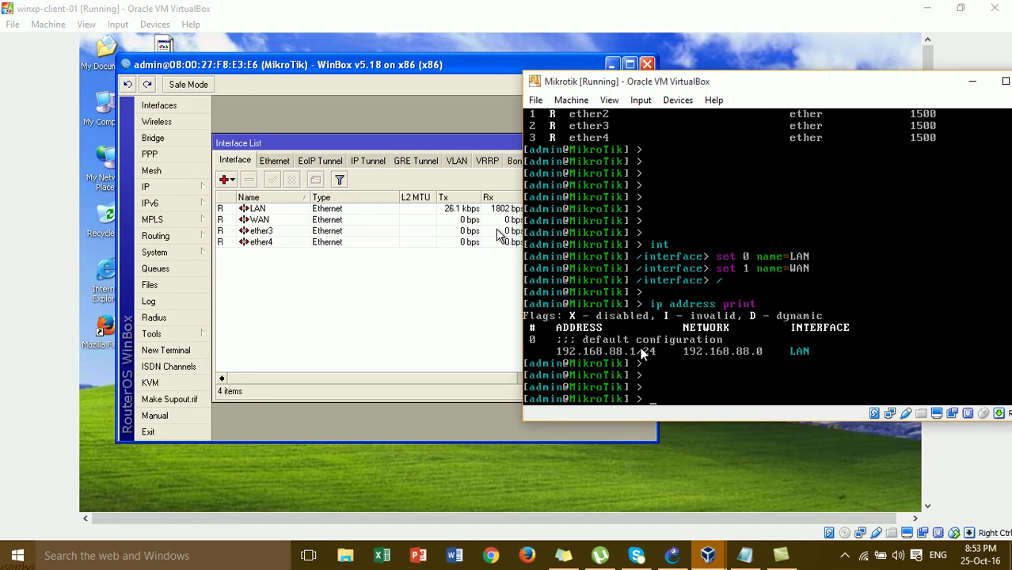
Step: Remove the default 192.168.88.1/24 address and begin an 'ip address add' command
text(ip address remove 0)
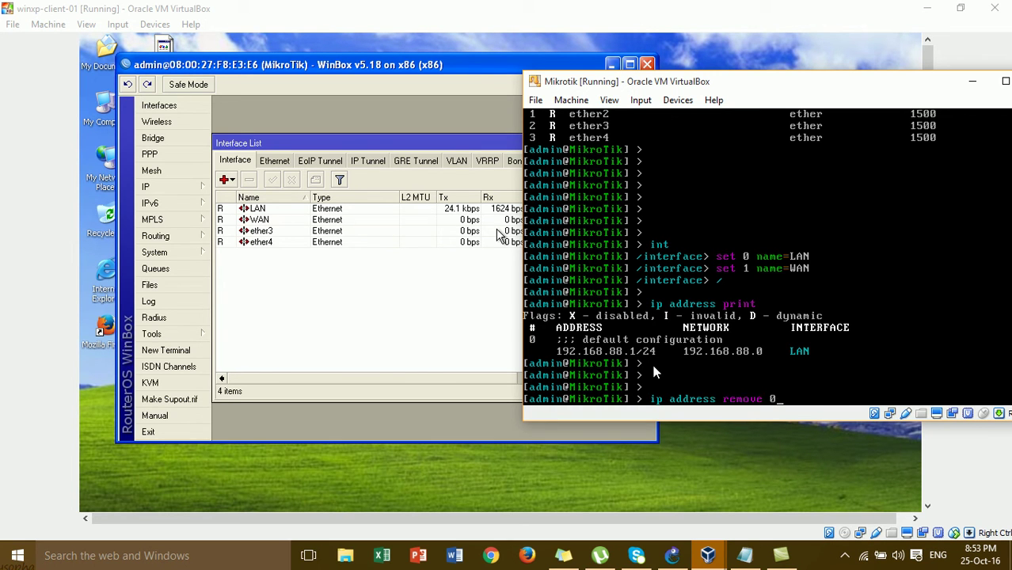
key(Return)
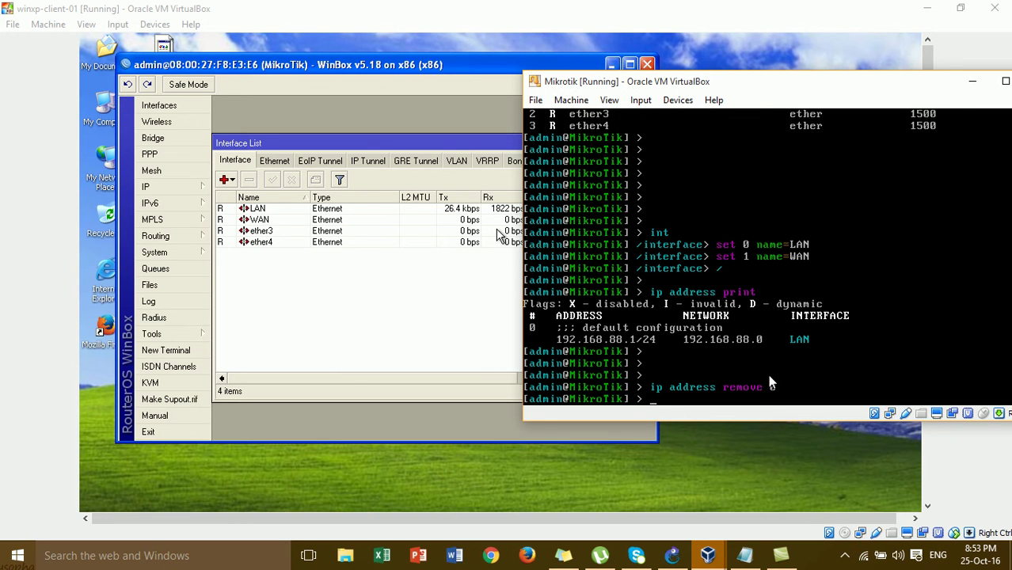
text(ip address add)
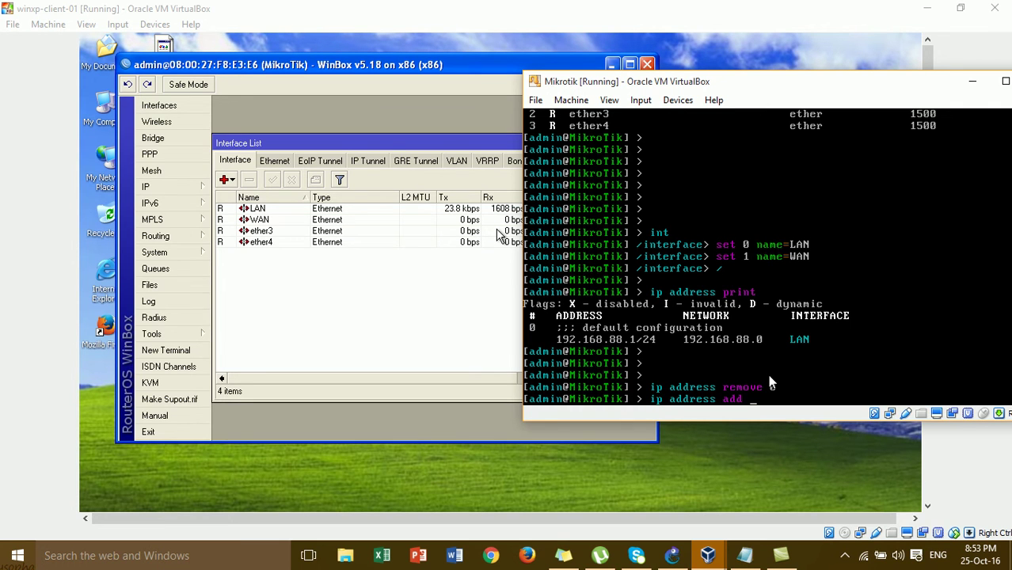
text( address=)
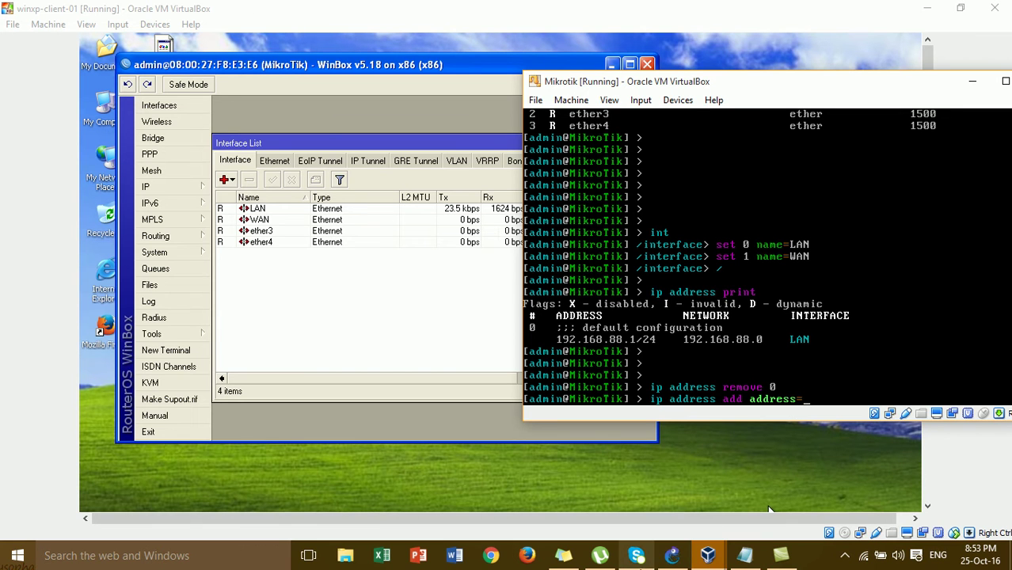
Step: Check the addressing plan in the GNS3 topology, then return to the winxp-client-01 VM
click(673, 559)
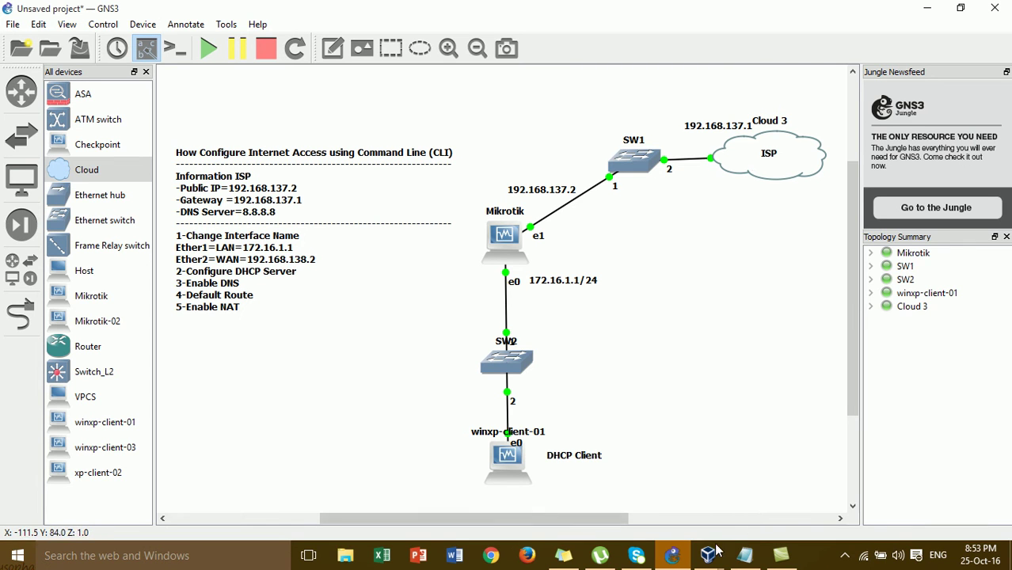
mouse_move(705, 557)
click(742, 508)
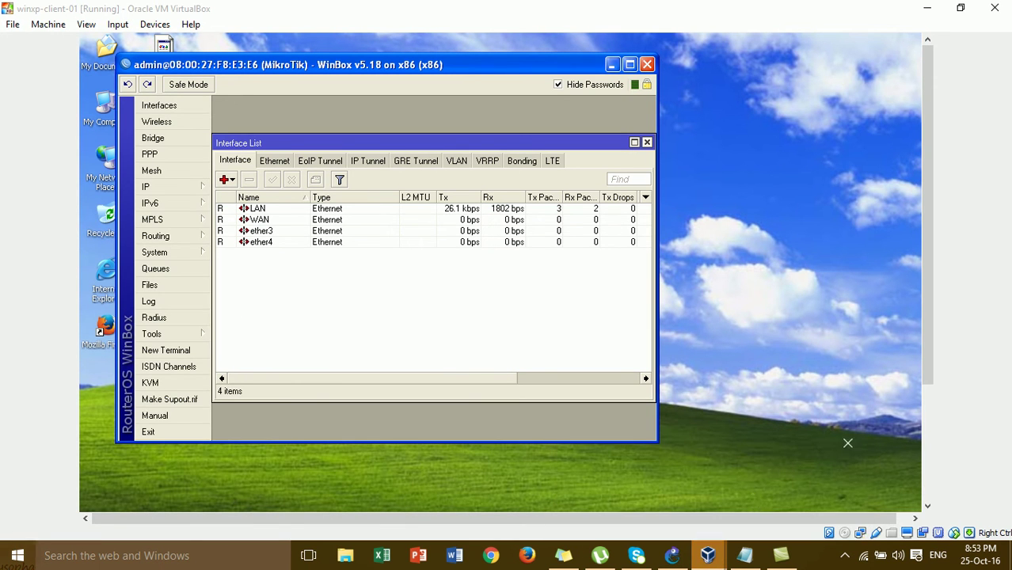
Step: Show WinBox's IP Addresses list, then bring the MikroTik console back forward
click(185, 190)
click(226, 221)
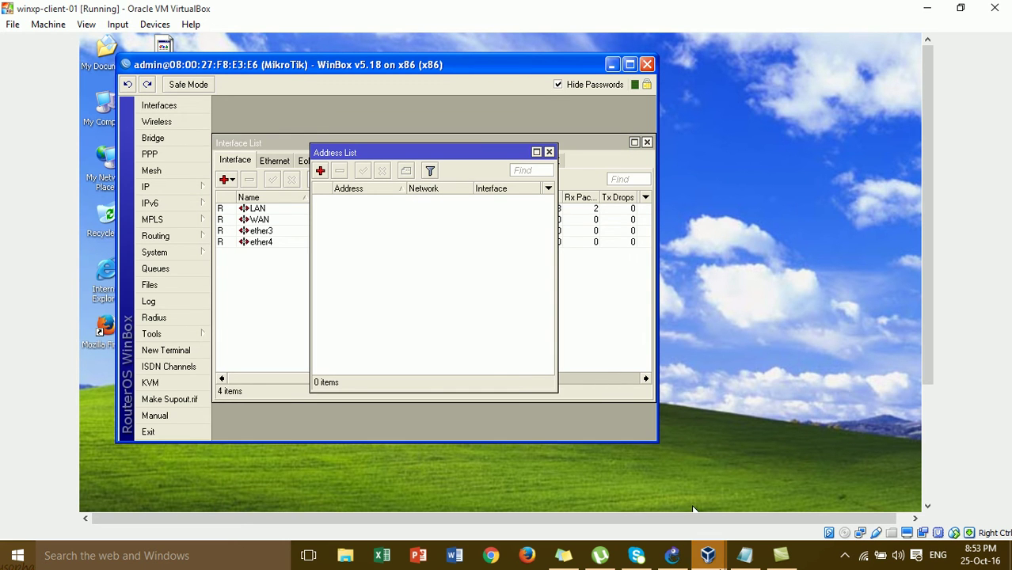
mouse_move(707, 555)
click(664, 515)
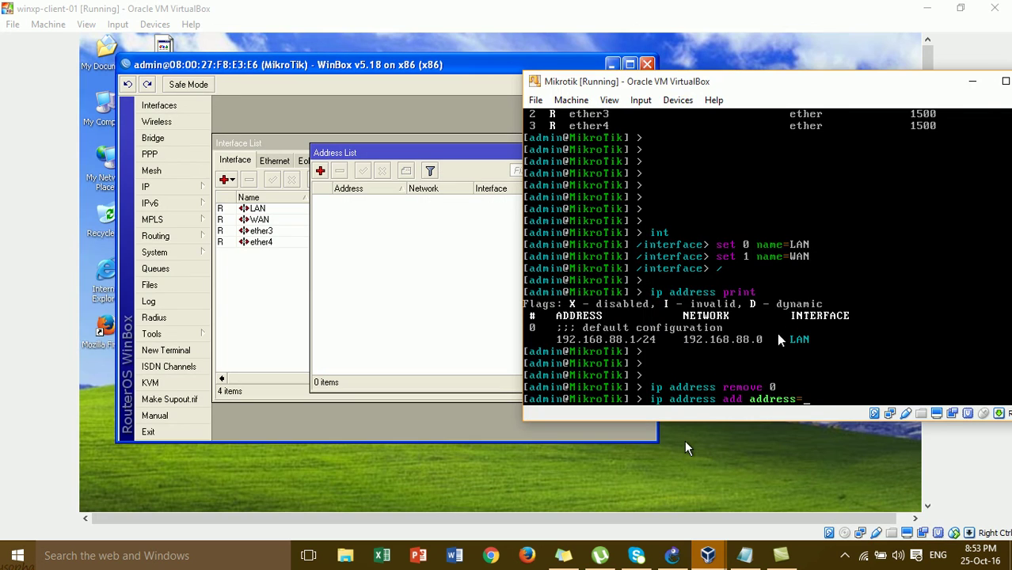
mouse_move(681, 82)
mouse_down()
mouse_move(706, 82)
mouse_move(692, 95)
mouse_up()
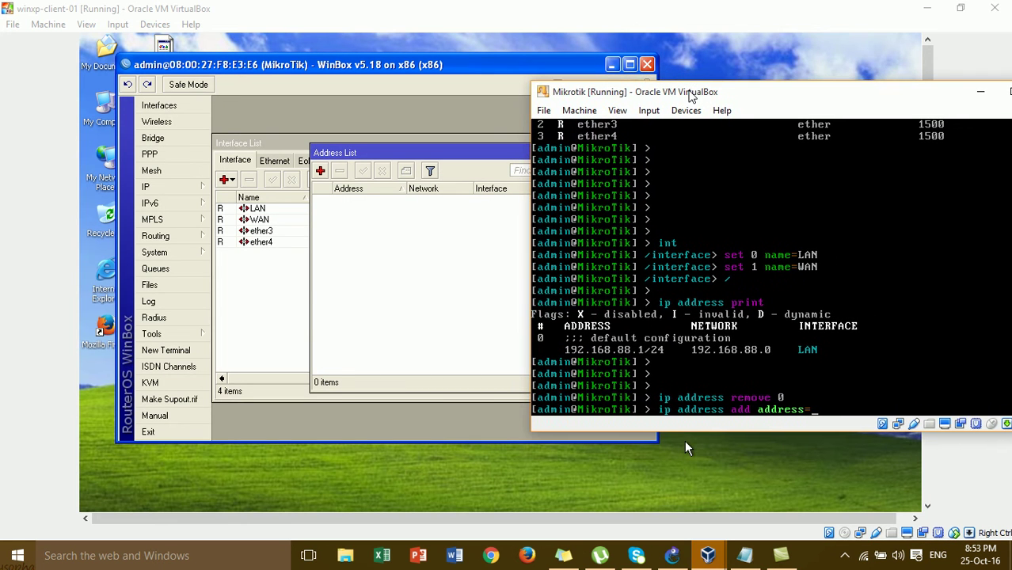
Step: Add 172.16.1.1 with netmask 255.255.255.0 to the LAN interface
text(172.16)
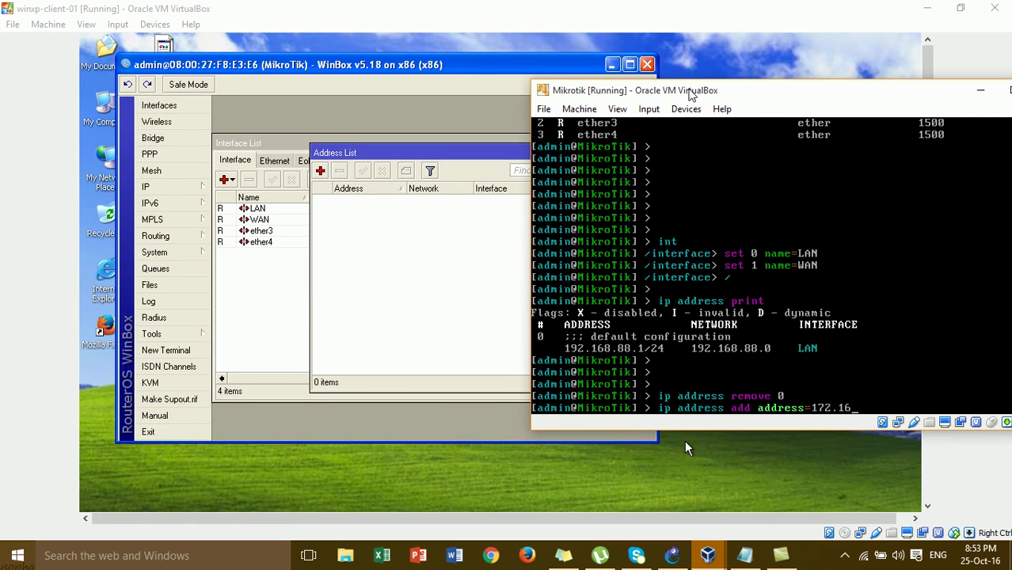
text(.1.1 /)
drag(667, 95, 576, 100)
text(net)
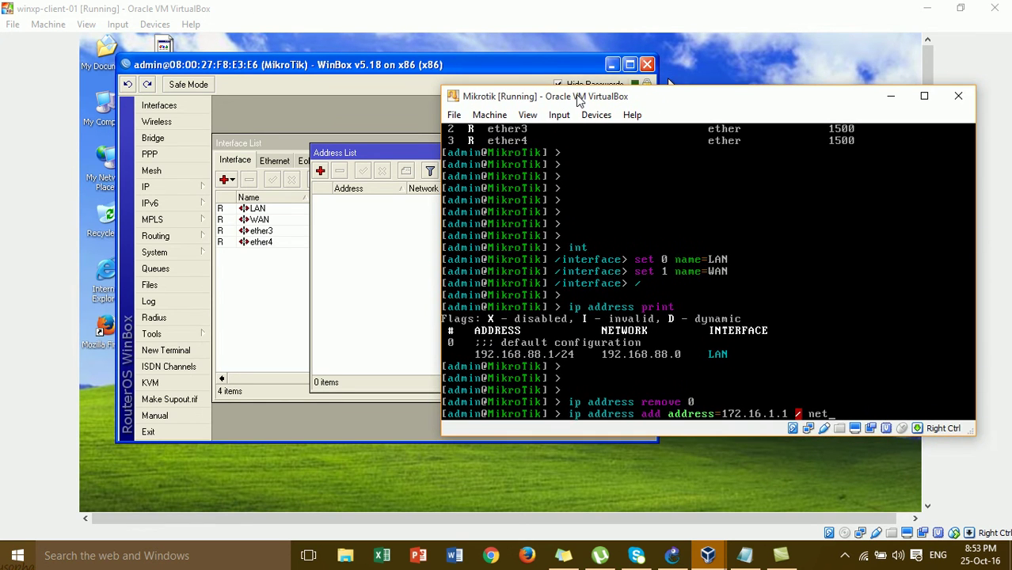
text(ma)
key(BackSpace)
key(BackSpace)
key(BackSpace)
key(BackSpace)
key(BackSpace)
key(BackSpace)
key(BackSpace)
text(netmask=255.255.255.0 interface=LAN)
key(Return)
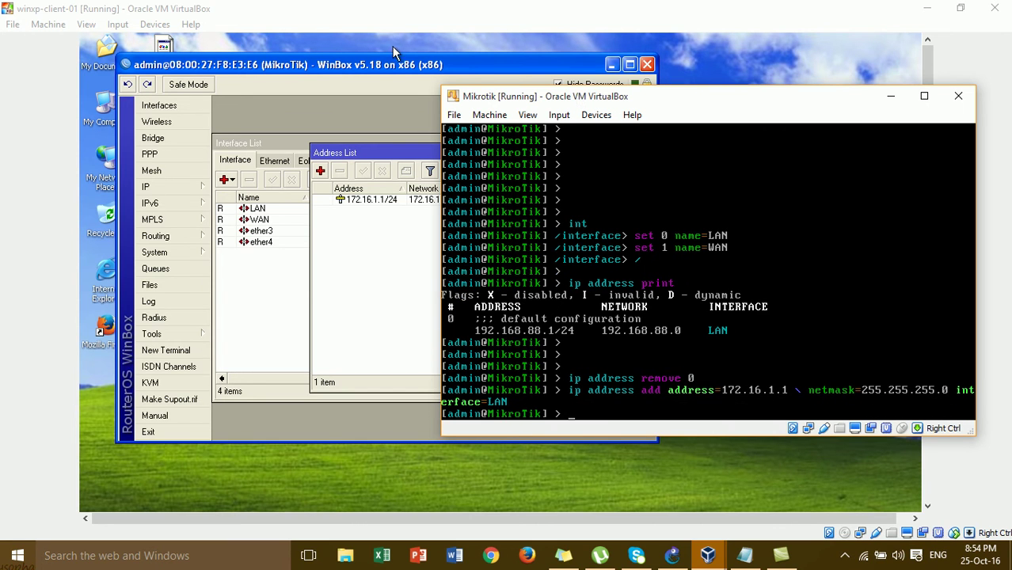
drag(465, 99, 497, 93)
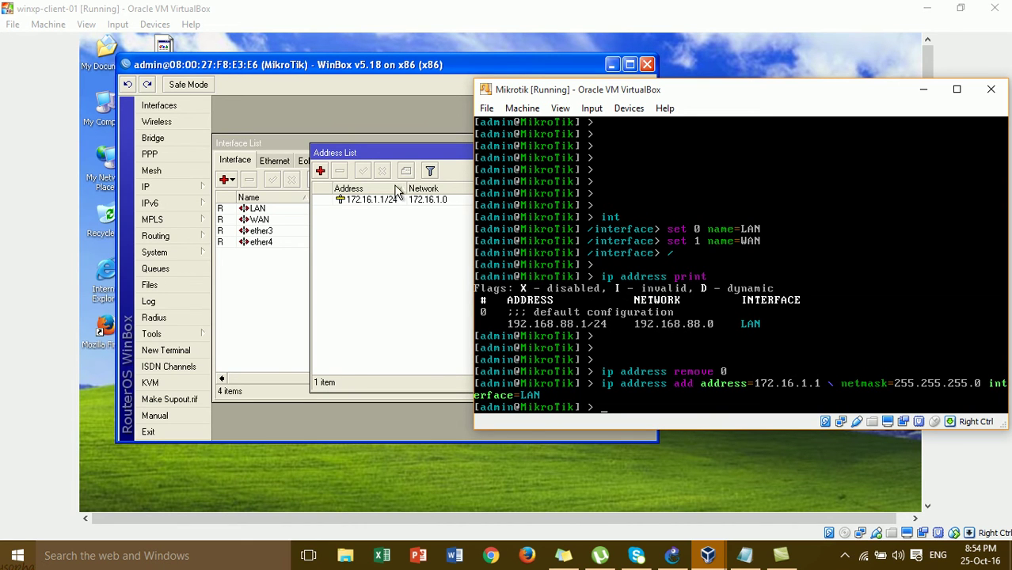
Step: Add 192.168.1.2 with netmask 255.255.255.0 to WAN using Tab completion, then return to GNS3
drag(525, 93, 564, 92)
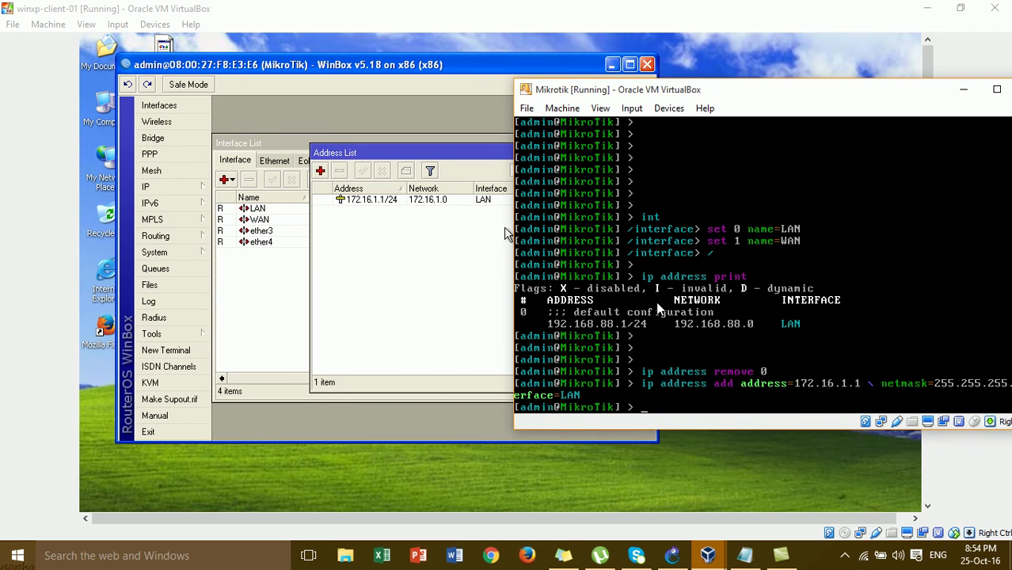
key(Tab)
text(asd a)
key(Tab)
text(192.1)
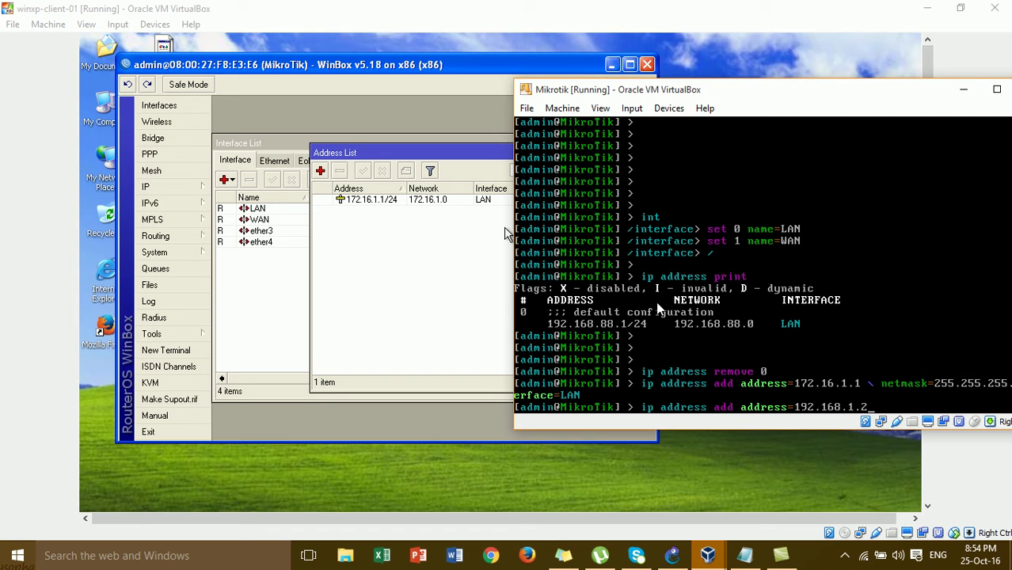
text(68.1.2 \ netm)
key(Tab)
text(.255.255)
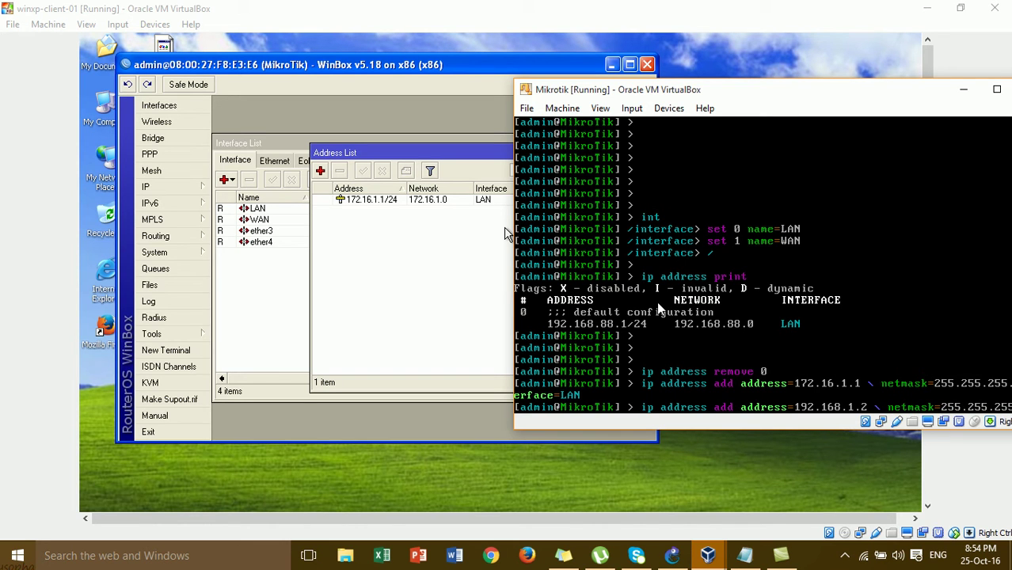
text(.0 interface=)
text(WAN)
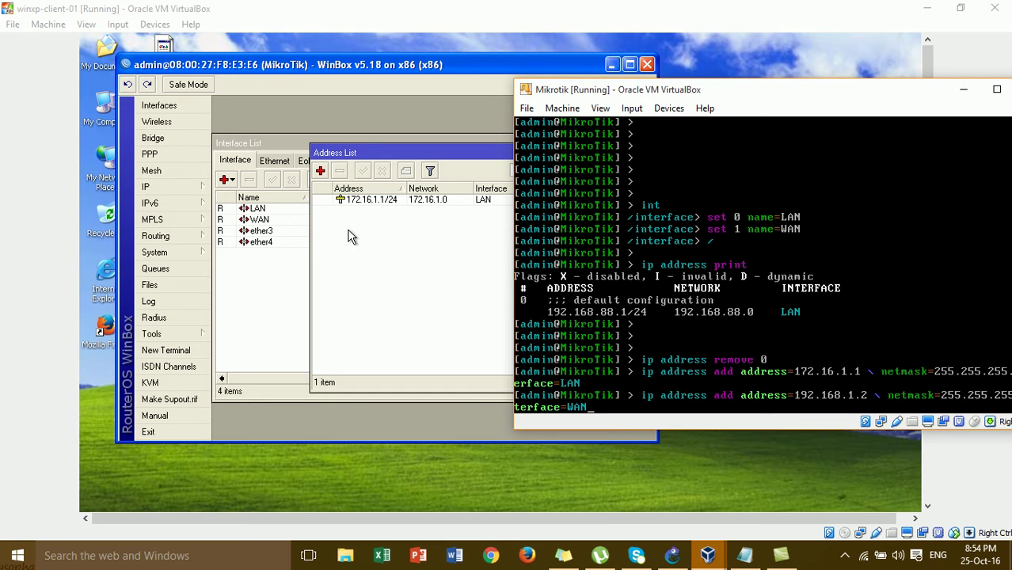
key(Return)
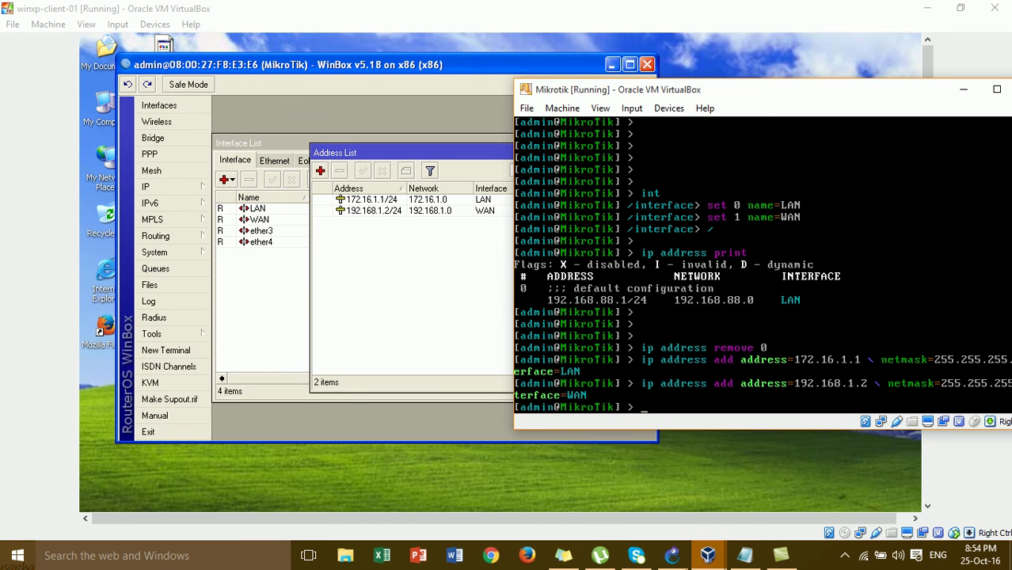
click(686, 563)
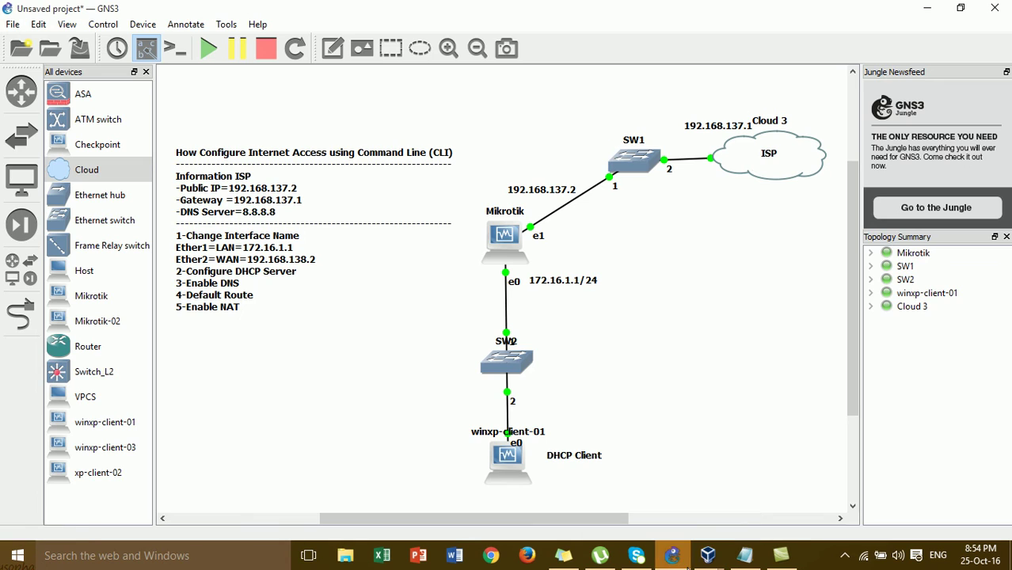
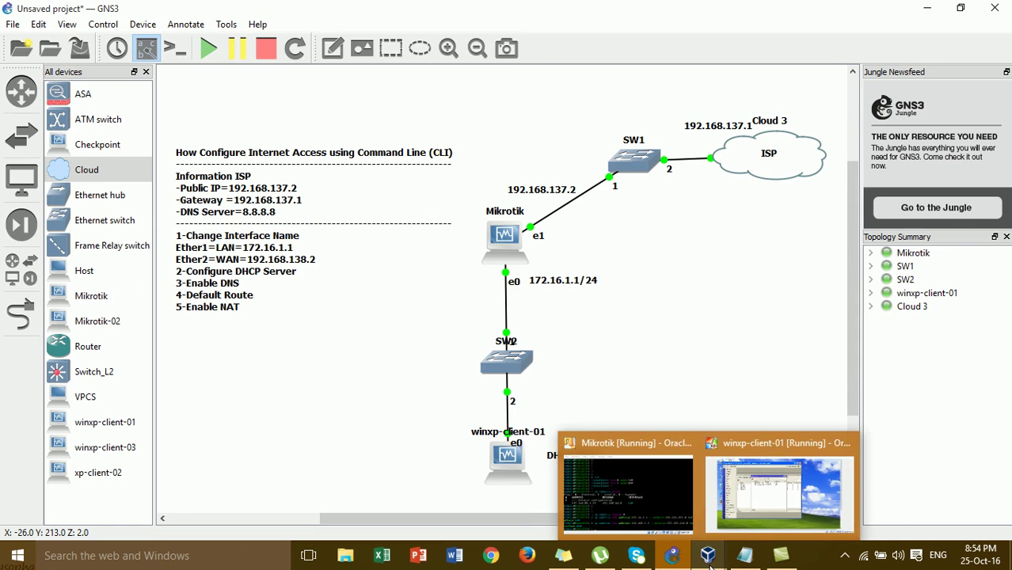
Step: Close the Address and Interface lists and open WinBox's still-empty DHCP Server list
click(757, 507)
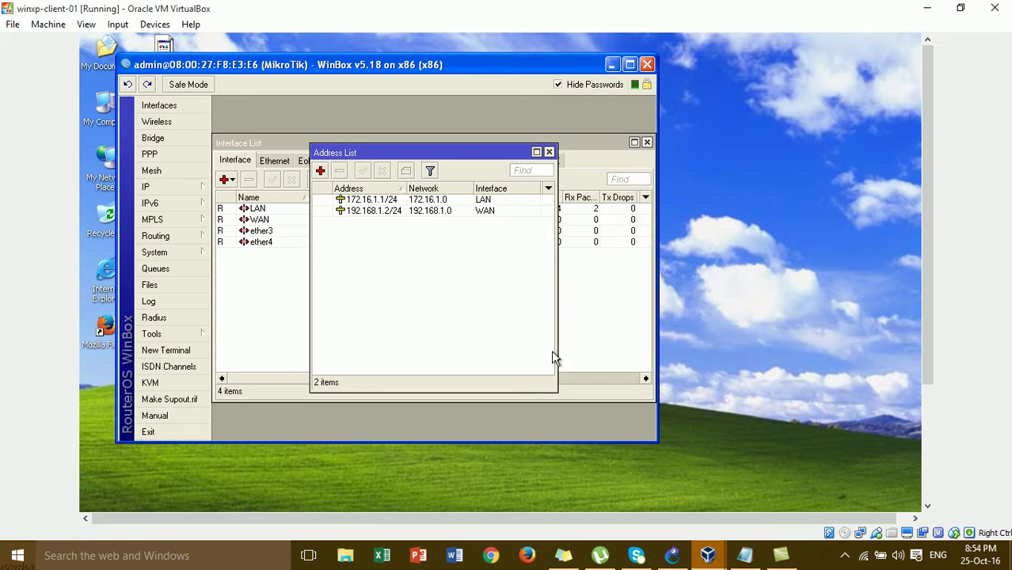
click(549, 152)
click(645, 143)
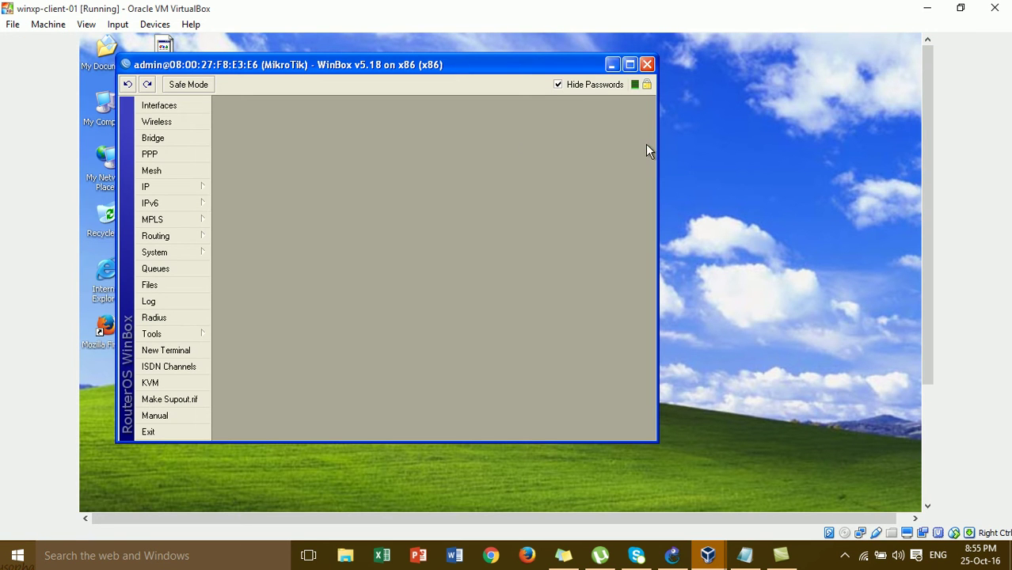
click(158, 187)
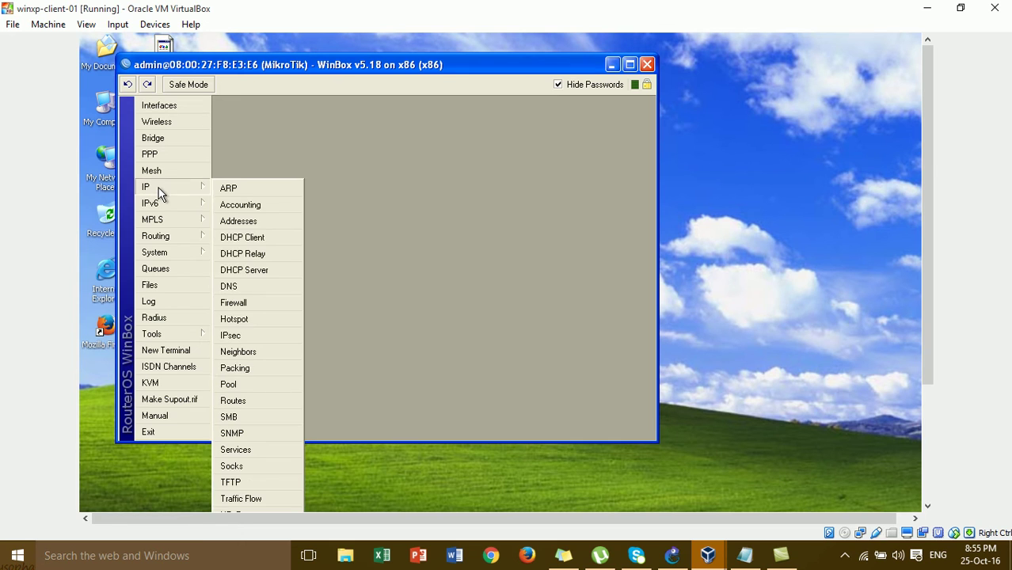
click(229, 270)
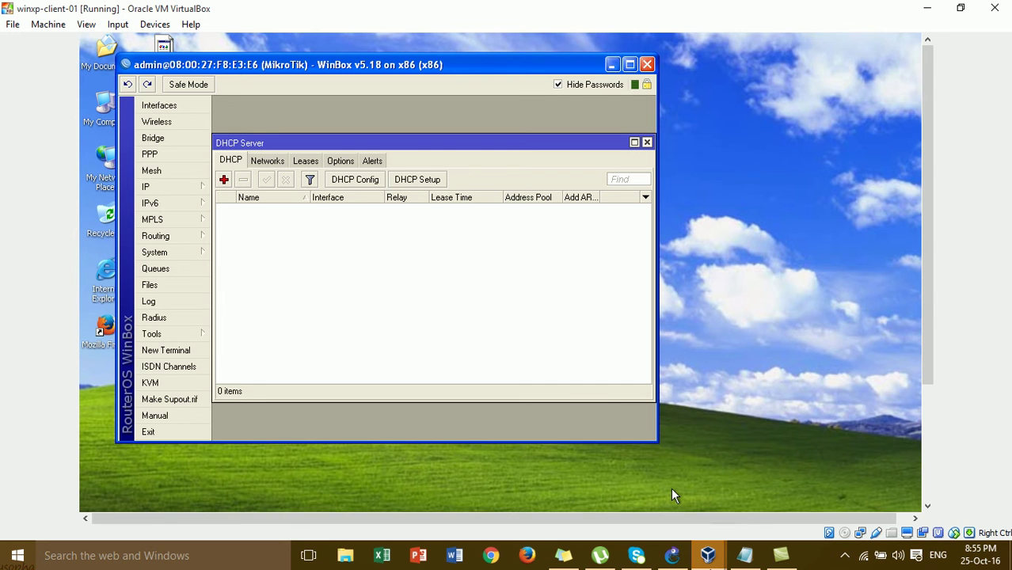
Step: Run DHCP server setup on LAN: 172.16.1.0/24, gateway 172.16.1.1, default pool, DNS 8.8.8.8, 3d lease
mouse_move(710, 555)
click(644, 513)
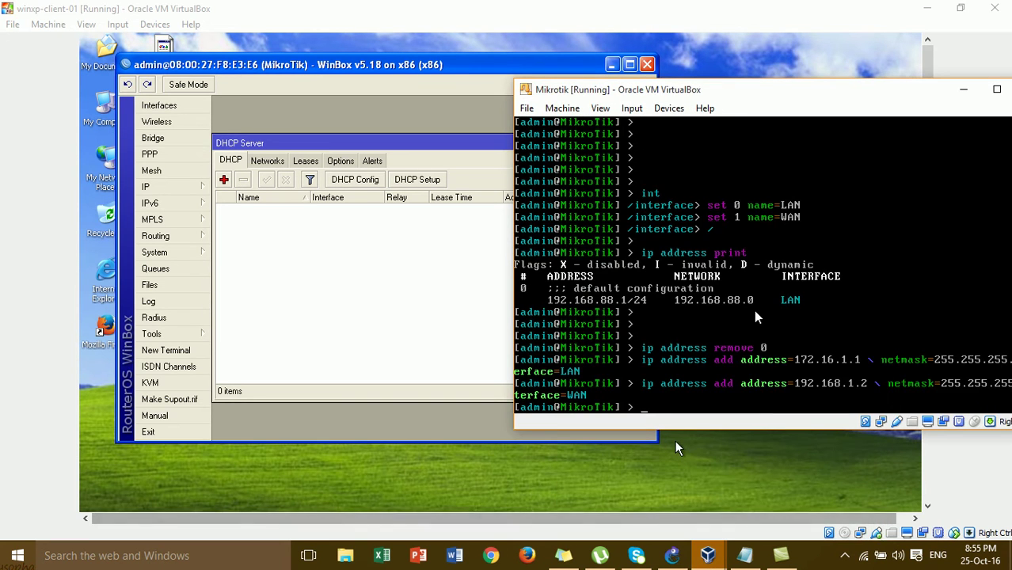
text(ip dh)
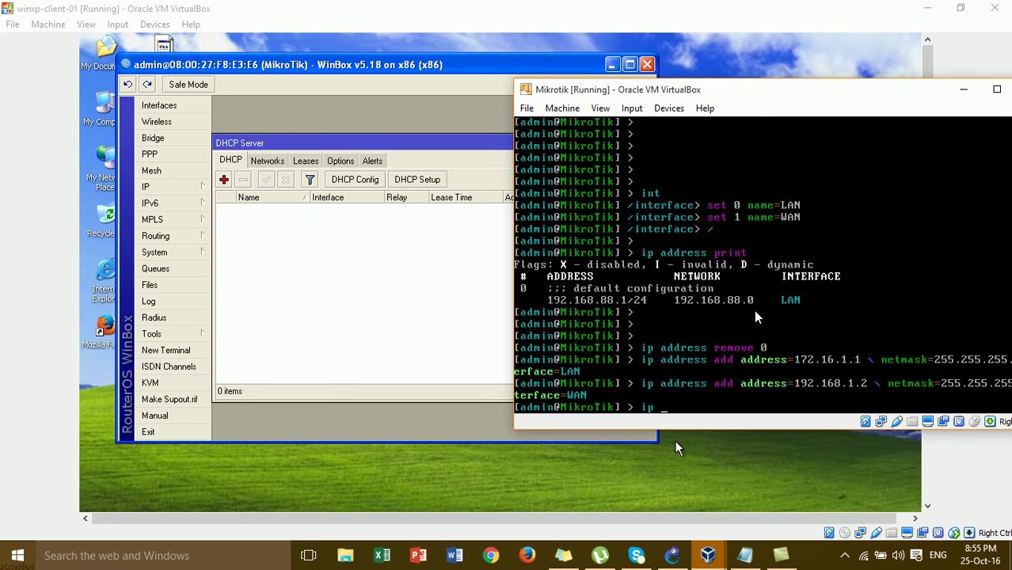
text(cp-server se)
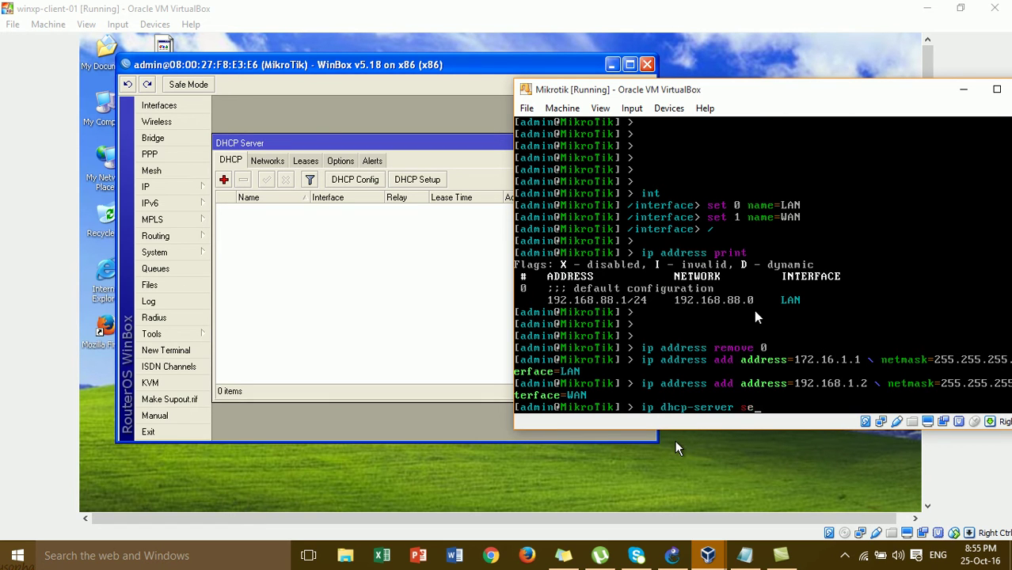
text(tup)
key(Return)
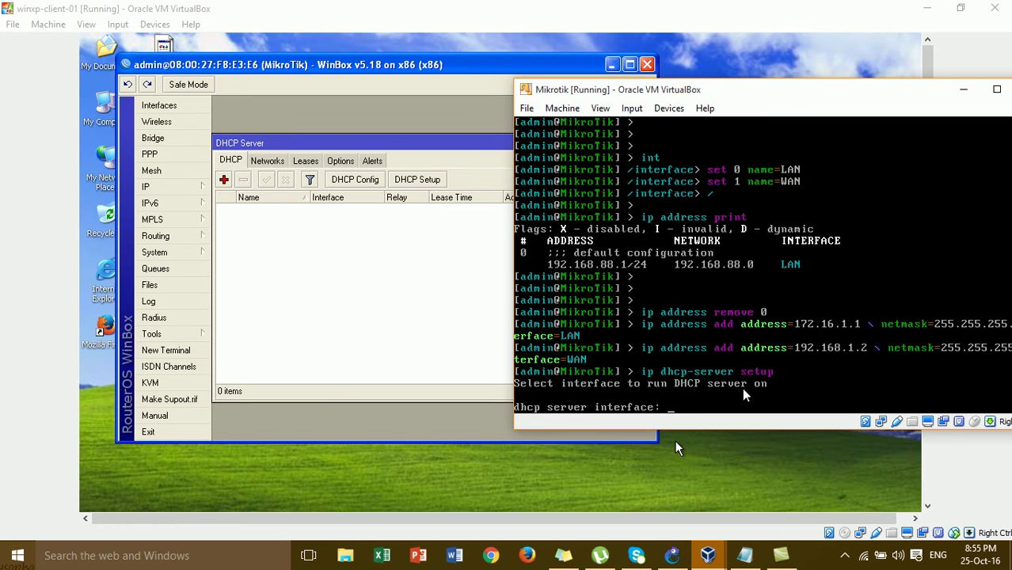
text(LAN)
key(Return)
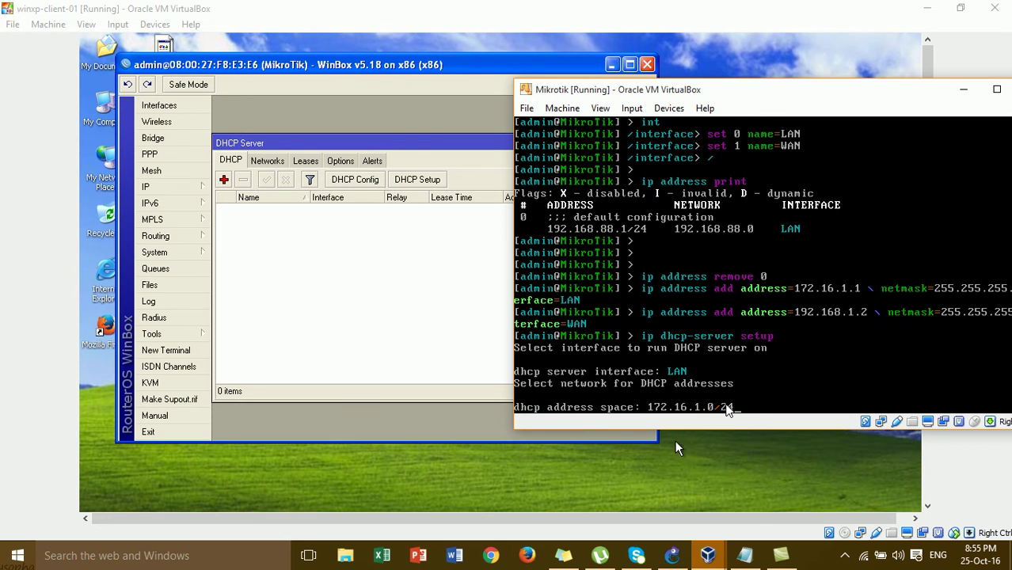
key(Return)
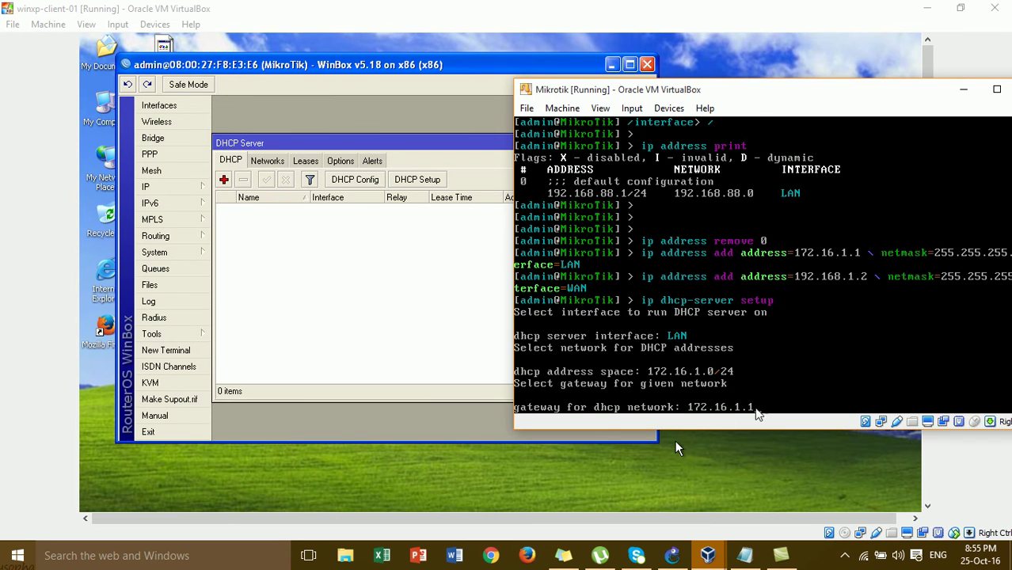
key(Return)
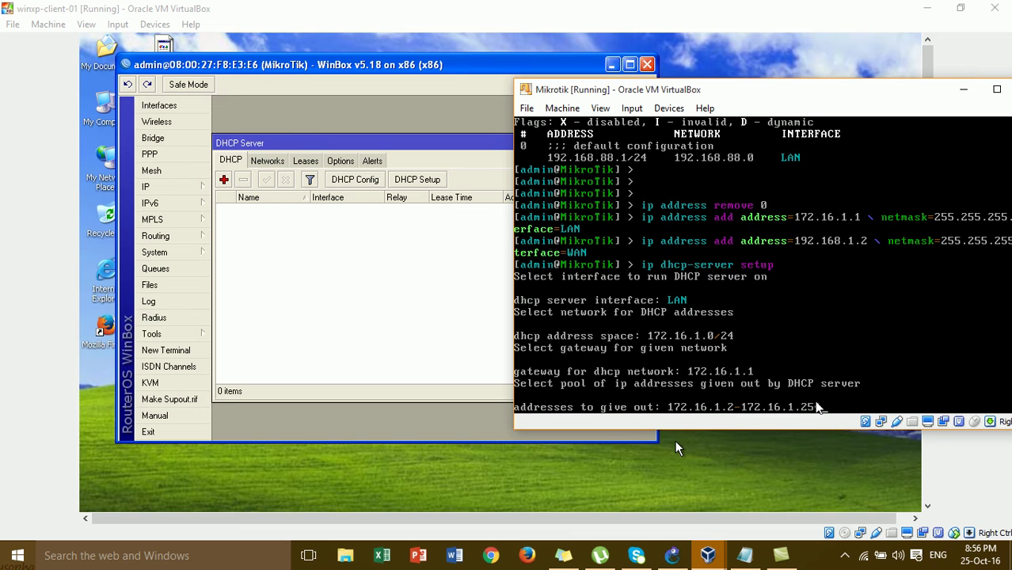
key(Return)
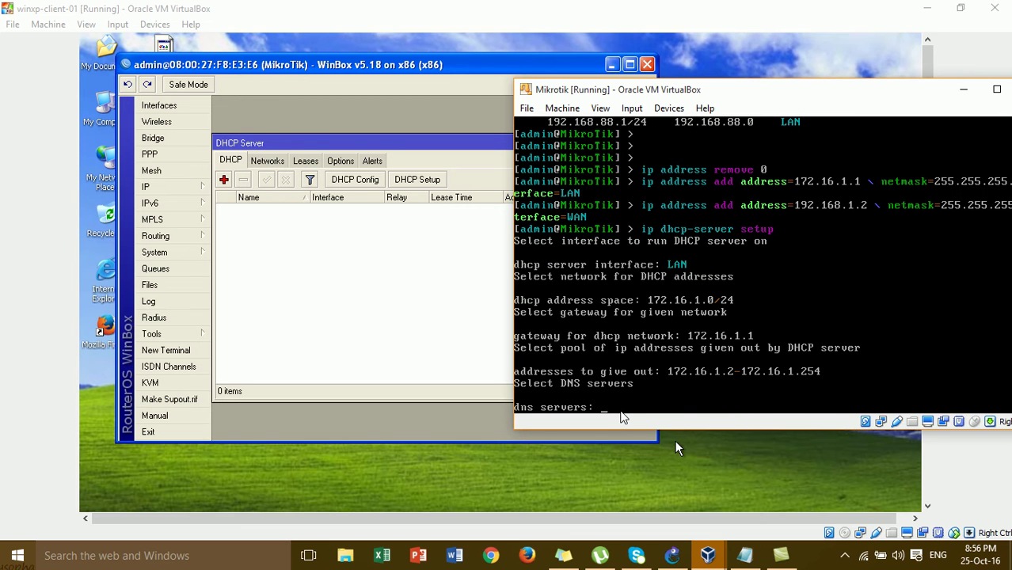
text(8.8.8.8)
key(Return)
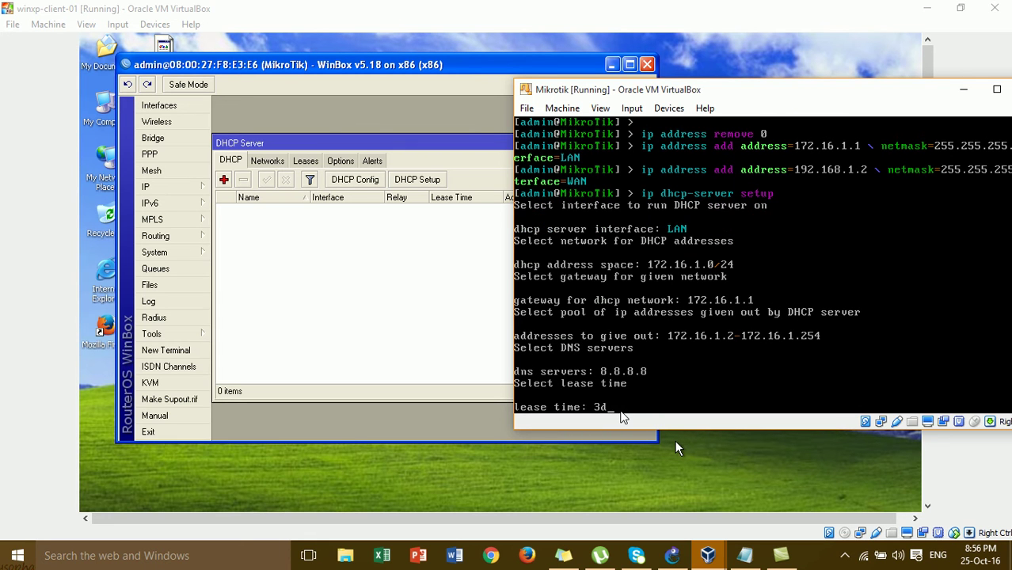
key(Return)
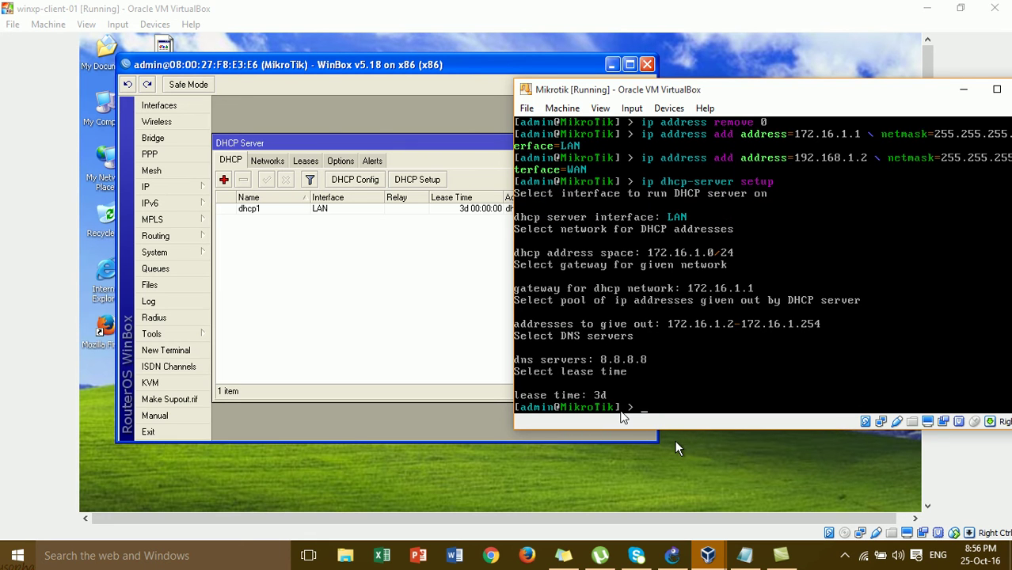
Step: List the configured DHCP servers with ip dhcp-server print
text(ip dhcp-server print)
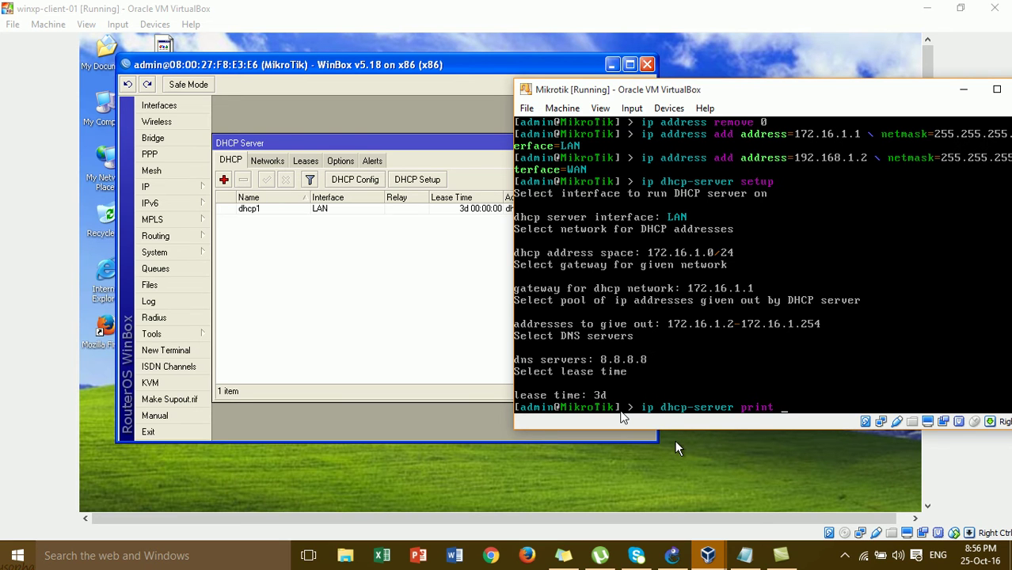
key(Return)
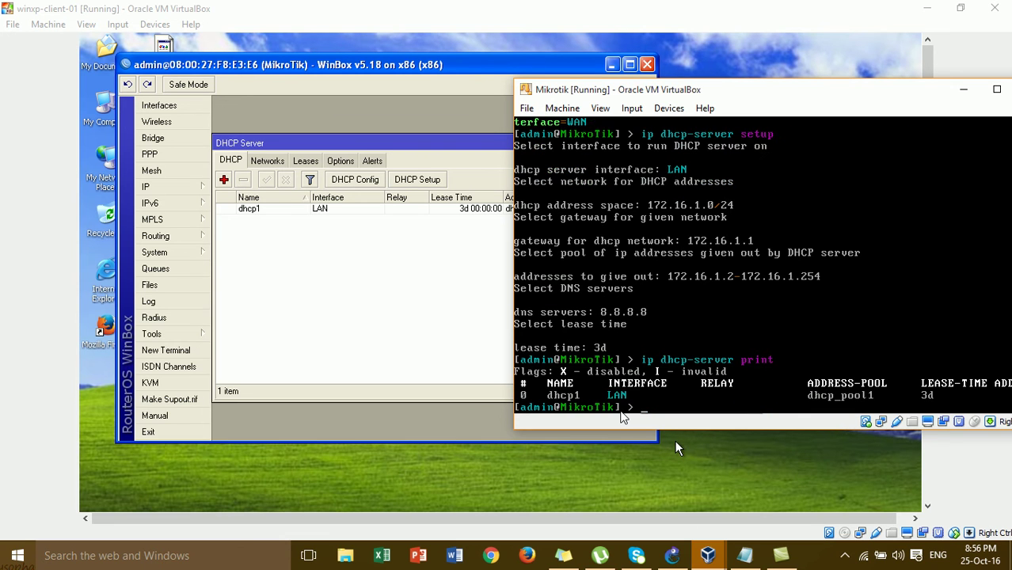
key(Return)
key(Return)
key(Return)
key(Return)
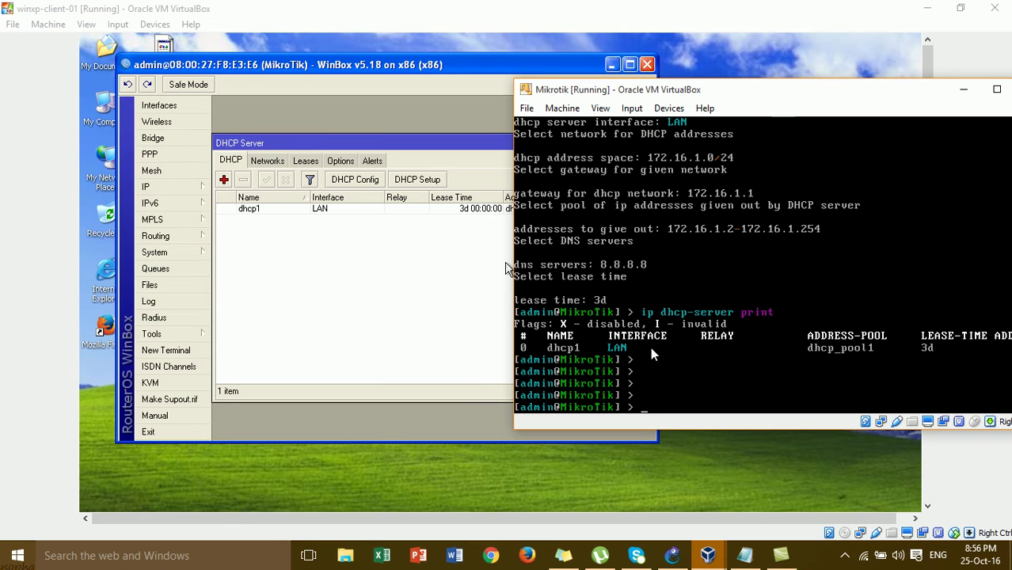
Step: Check the XP client's DHCP address 172.16.1.115 and gateway 172.16.1.1, then repair the connection
click(672, 471)
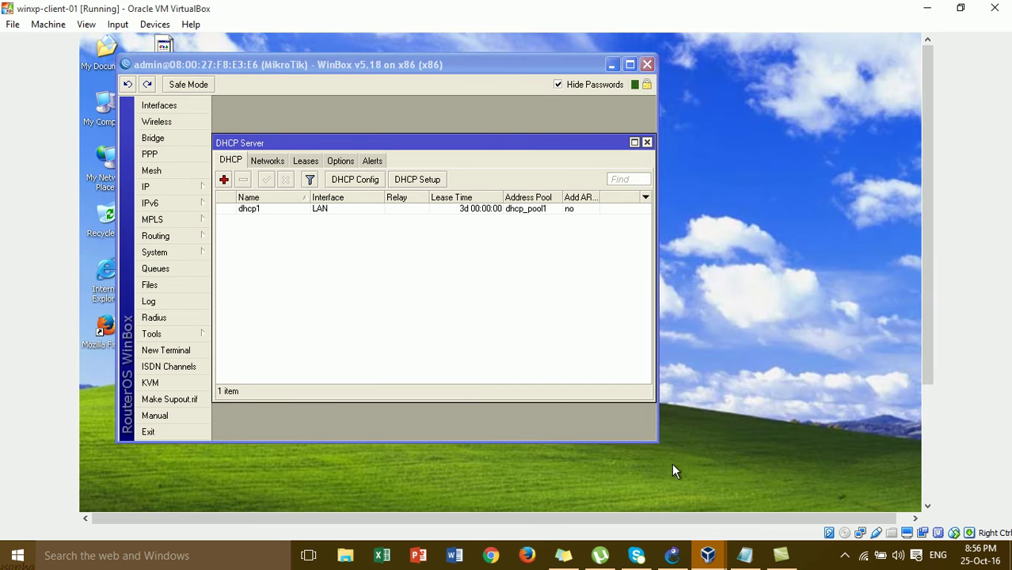
click(612, 65)
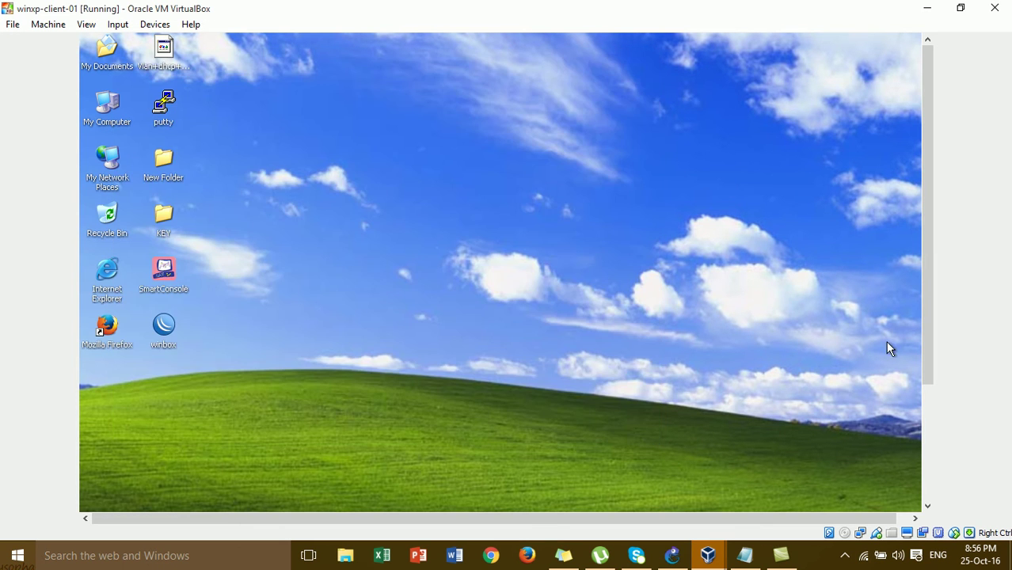
click(927, 469)
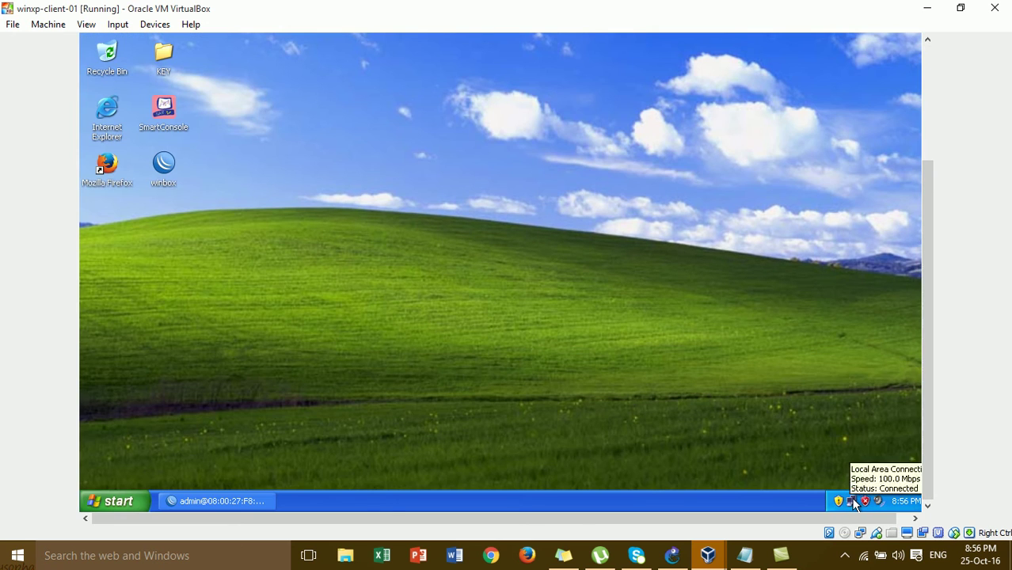
double_click(867, 501)
click(925, 151)
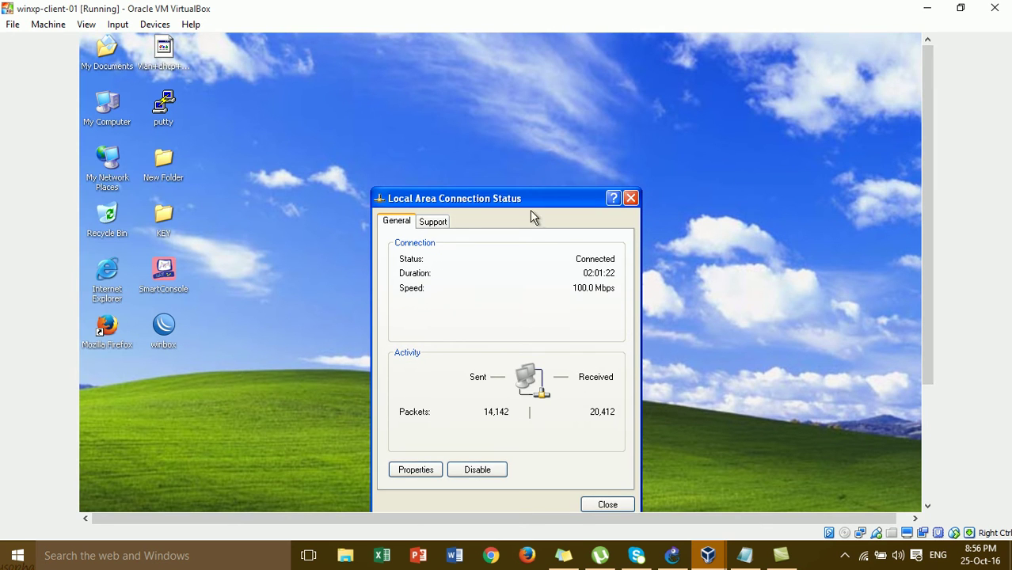
drag(527, 199, 508, 126)
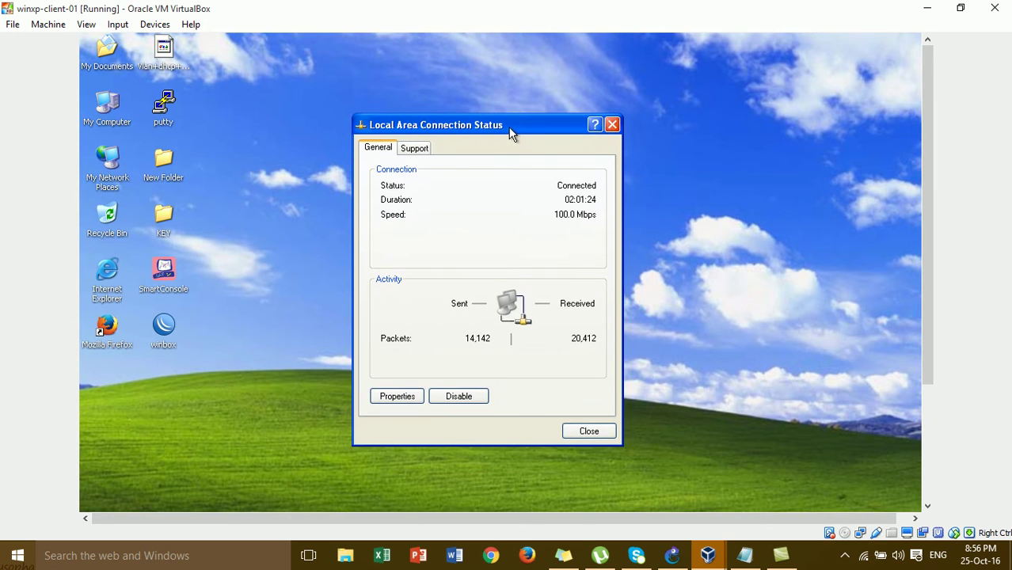
click(428, 156)
click(586, 299)
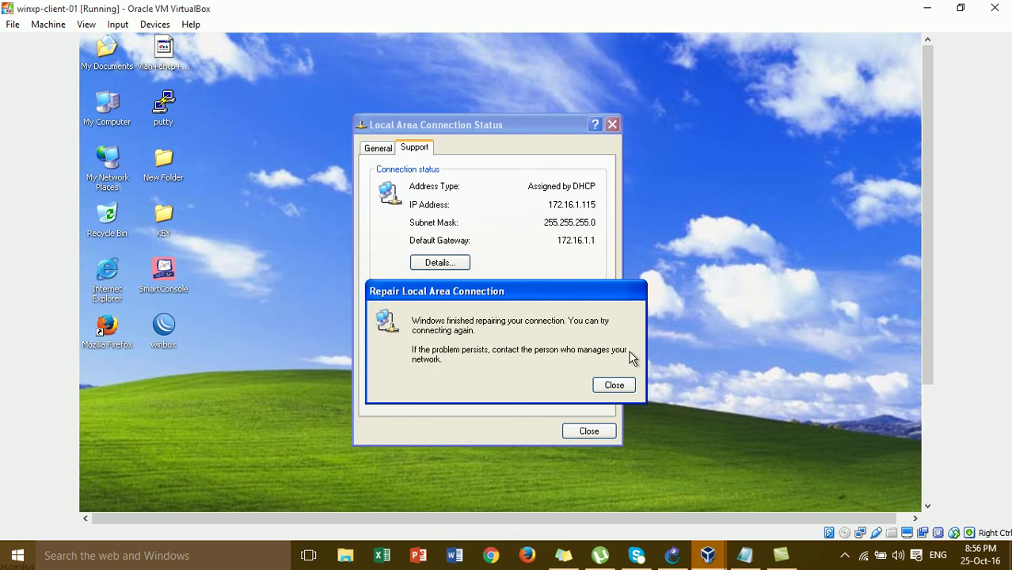
click(613, 386)
Step: Open a command prompt and begin entering an ipconfig release command
key(super+r)
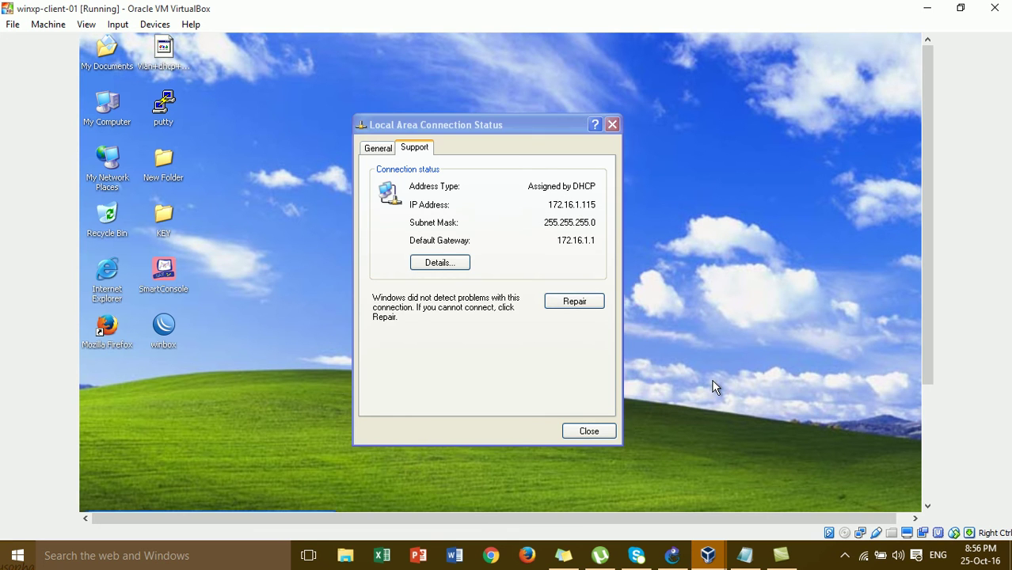
text(cmd)
key(Return)
key(Return)
text(ip)
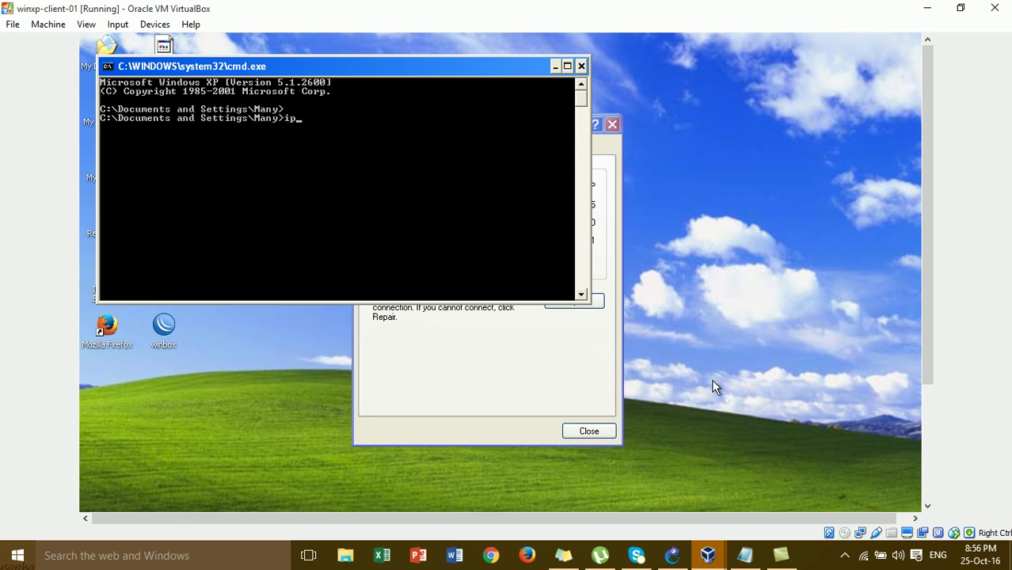
text(config /releasen)
Step: Release and renew the client's address with ipconfig /release and ipconfig /renew
key(BackSpace)
text(\)
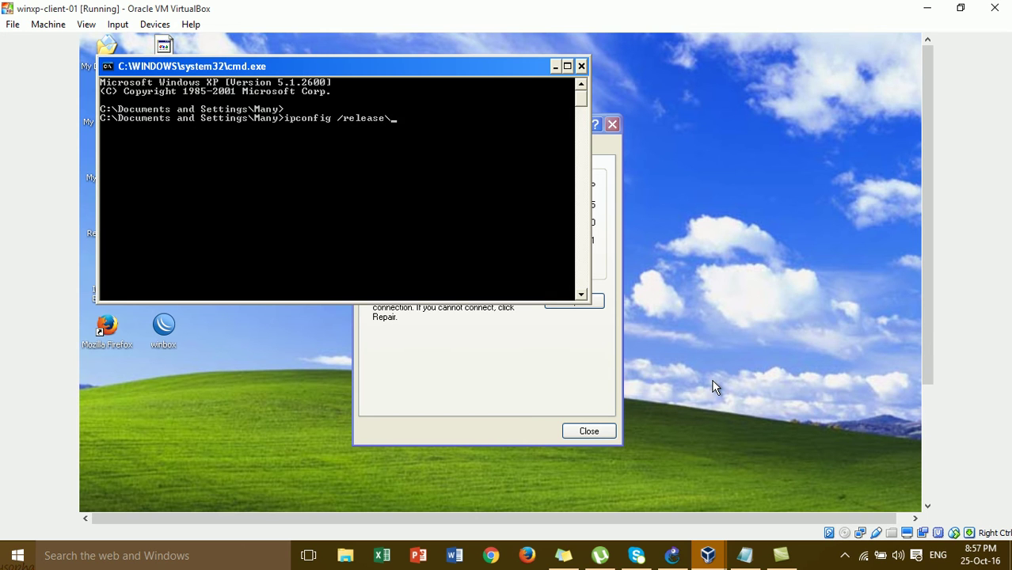
key(Return)
key(Up)
key(BackSpace)
key(BackSpace)
key(BackSpace)
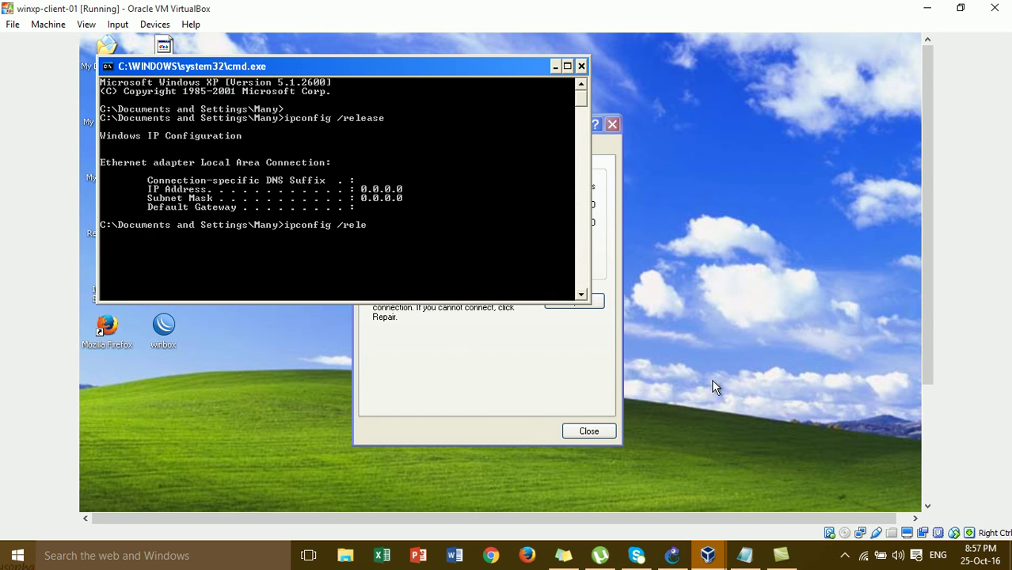
key(BackSpace)
text(new)
key(Return)
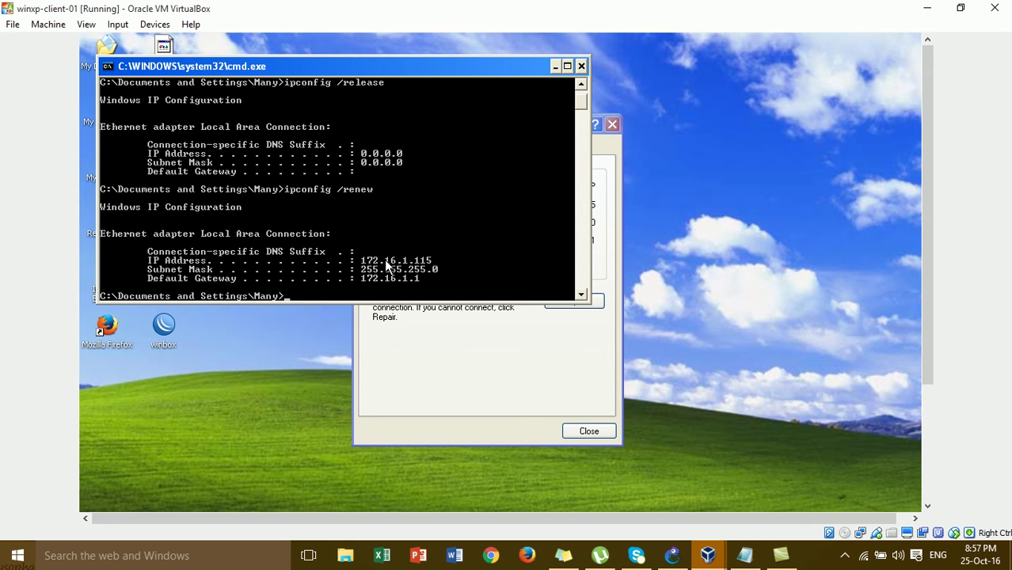
Step: Dismiss the connection status dialogs and close the command prompt
click(515, 378)
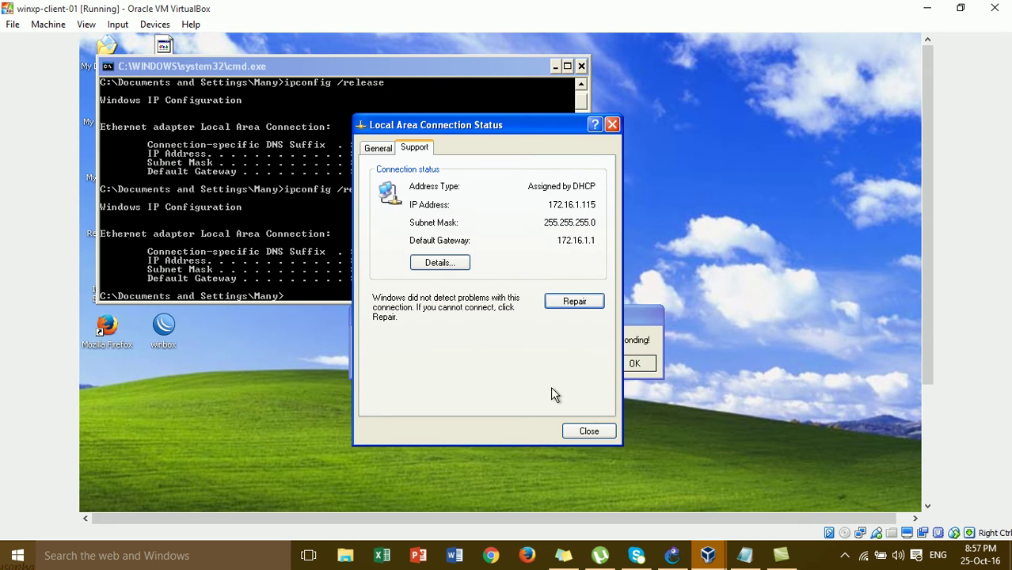
click(637, 363)
click(589, 431)
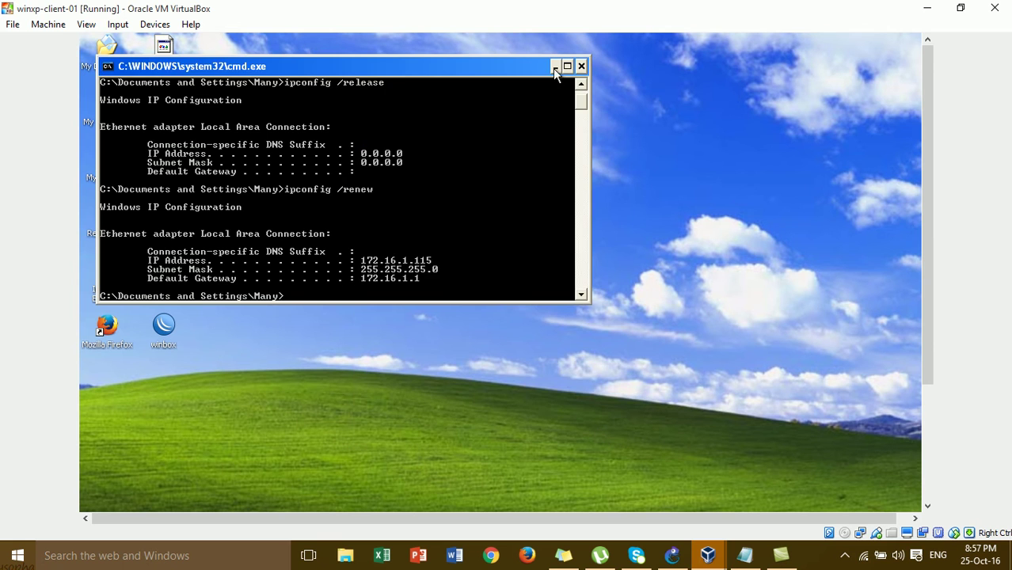
click(581, 67)
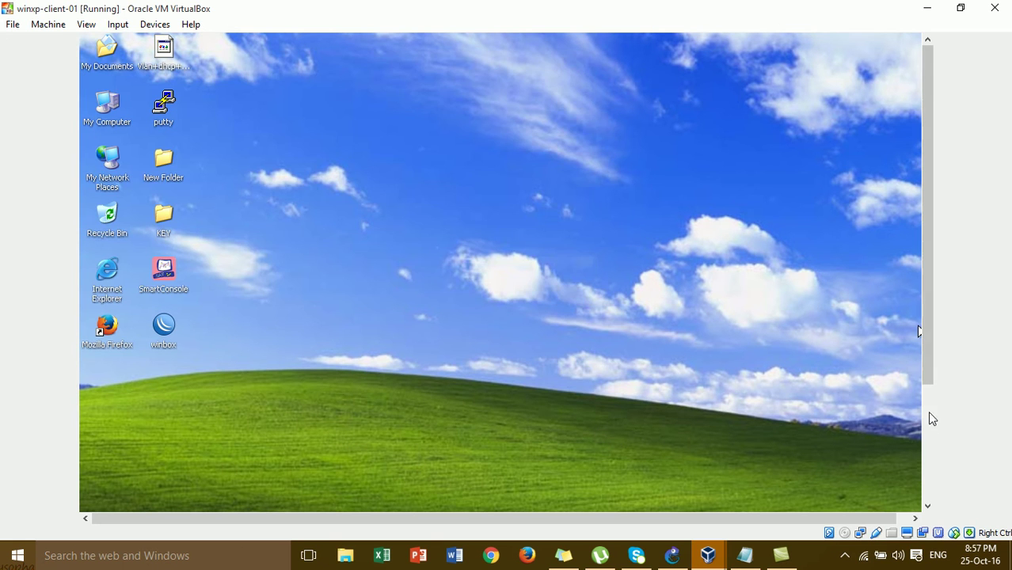
Step: Launch WinBox on the client and connect to the MikroTik router at 172.16.1.1
click(928, 420)
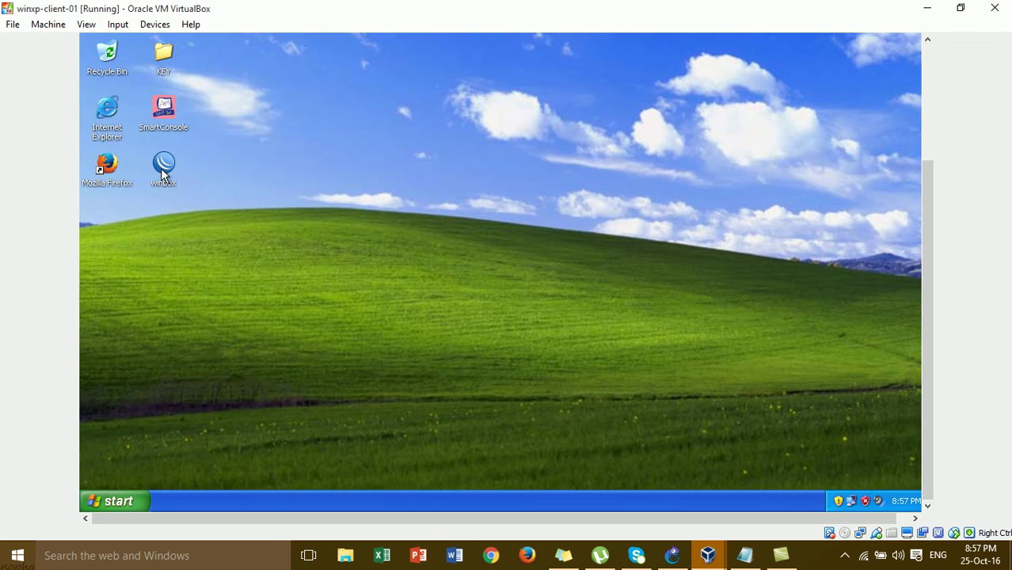
double_click(162, 167)
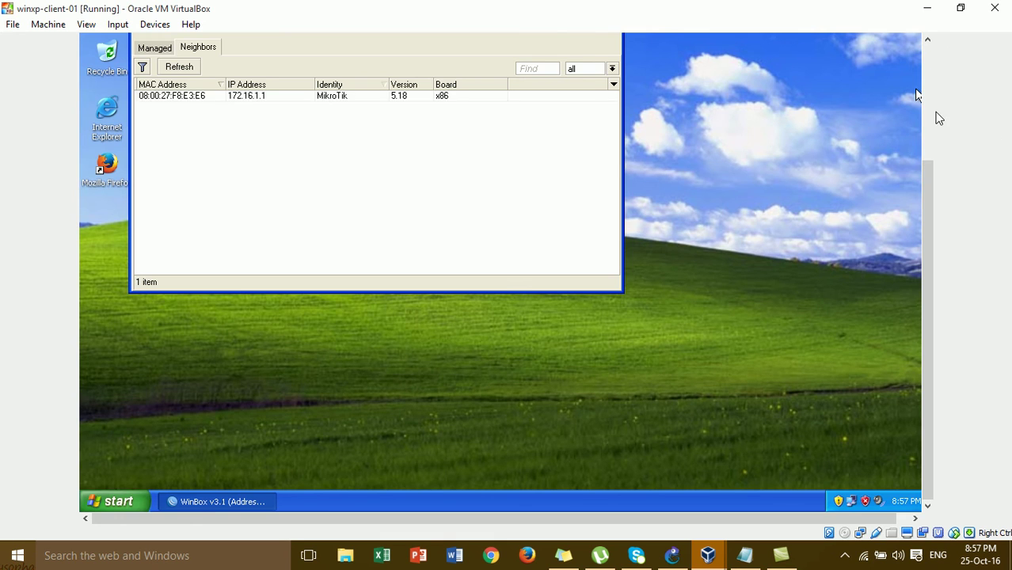
click(927, 111)
click(192, 258)
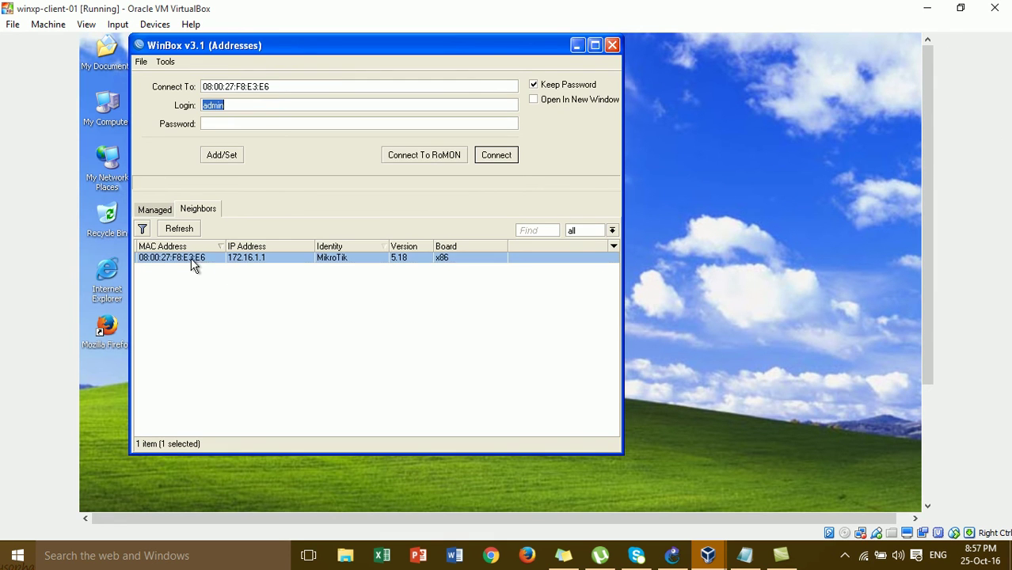
click(499, 159)
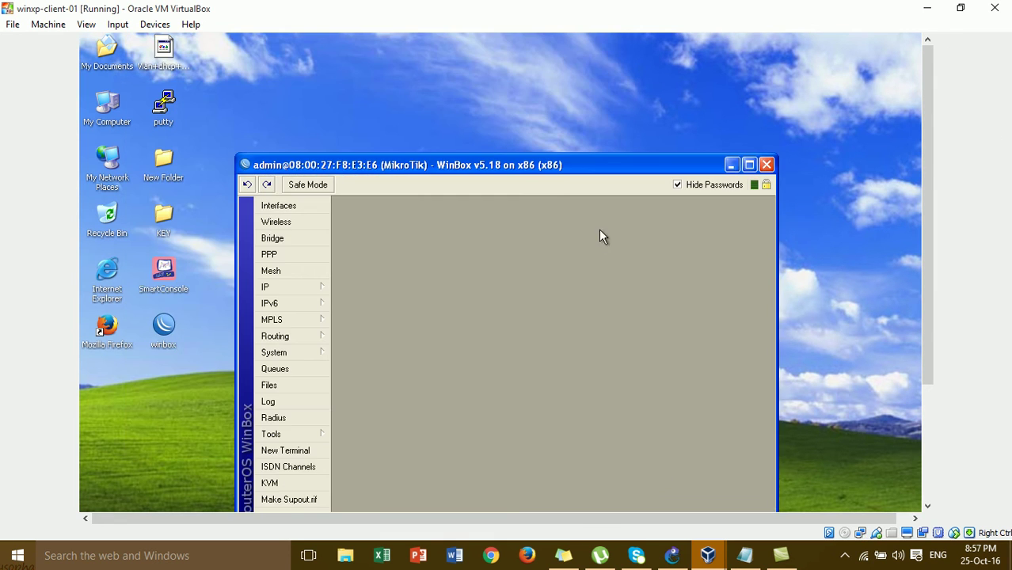
drag(527, 161, 397, 88)
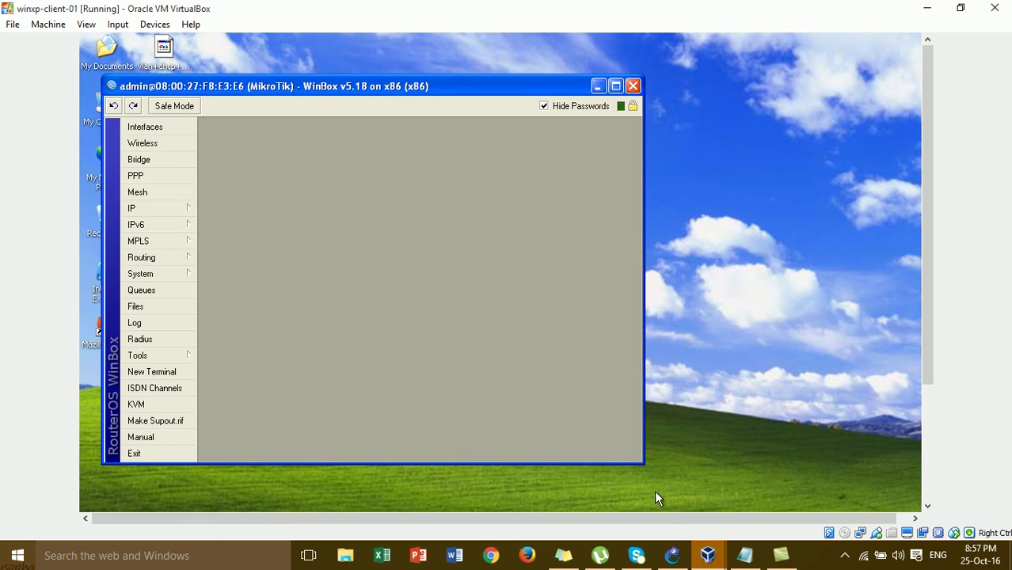
click(674, 557)
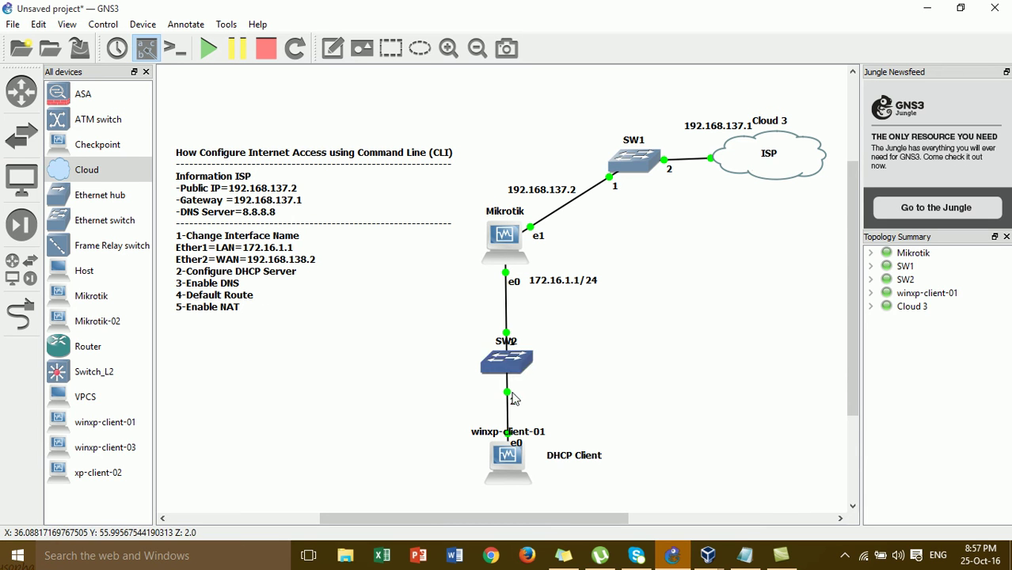
Step: View the Mikrotik router console, then return to the XP client's WinBox session
mouse_move(709, 558)
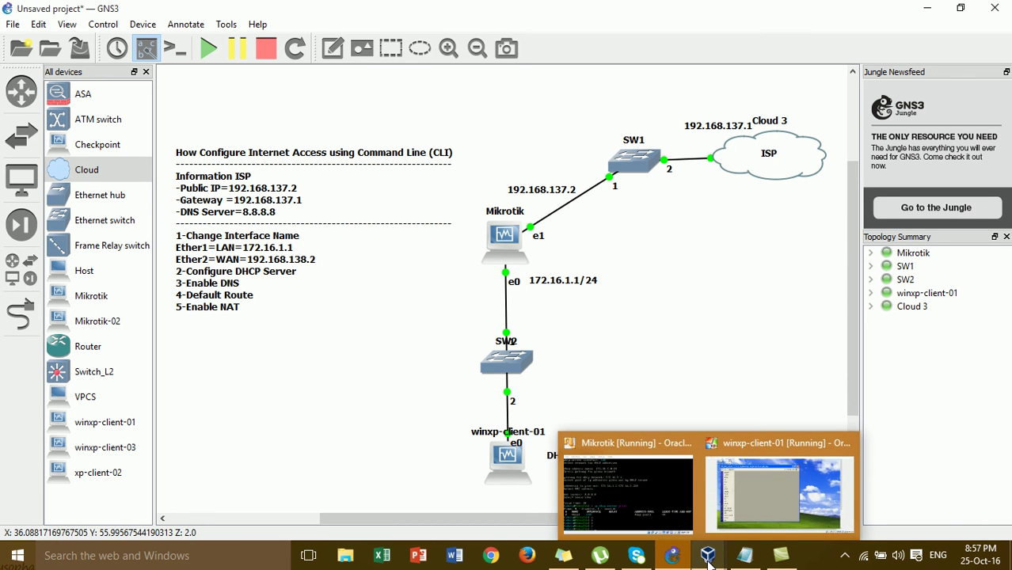
click(656, 489)
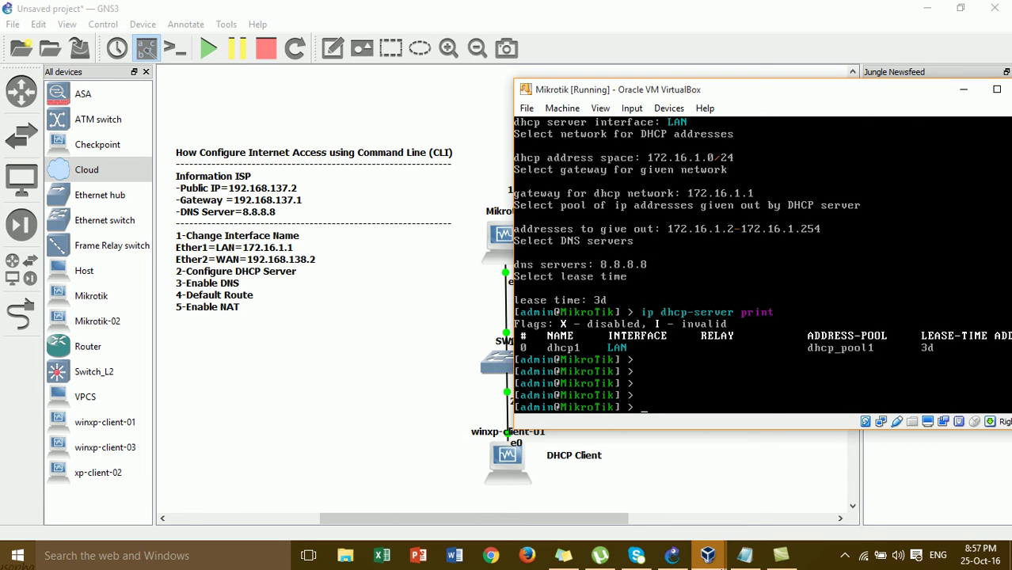
mouse_move(709, 558)
click(773, 495)
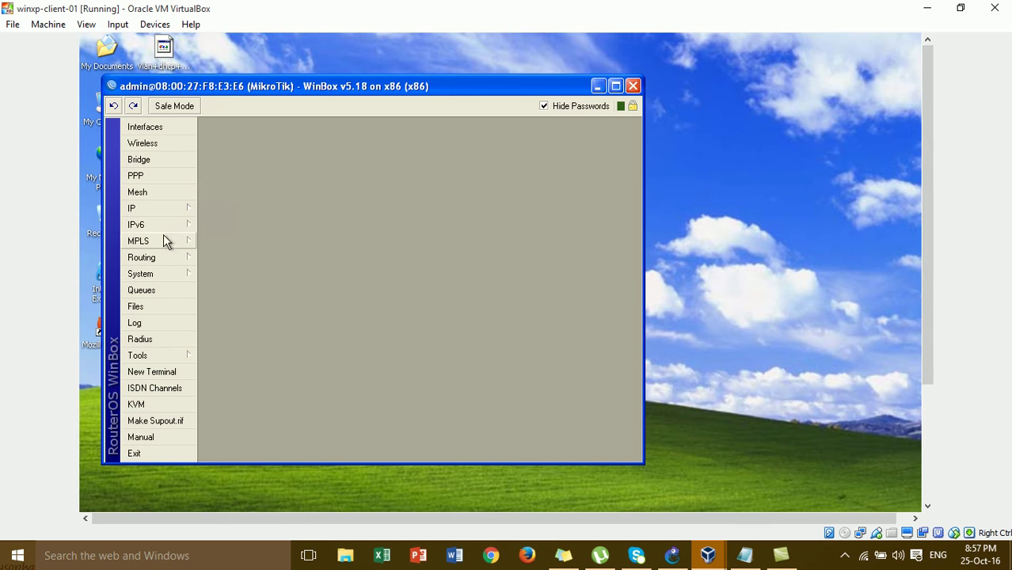
Step: Open the router's DNS settings in WinBox and place the router console beside them
click(153, 211)
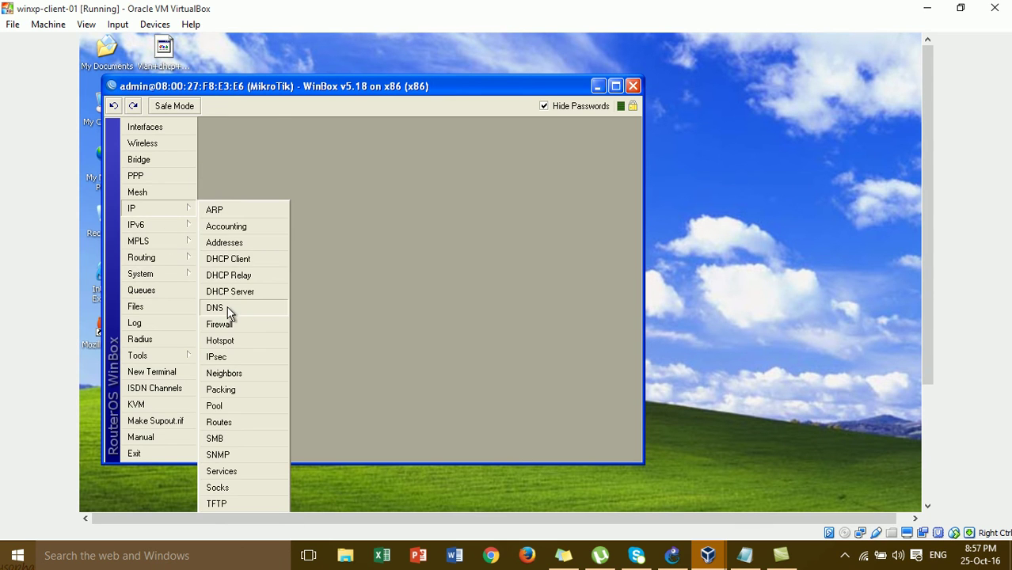
click(227, 308)
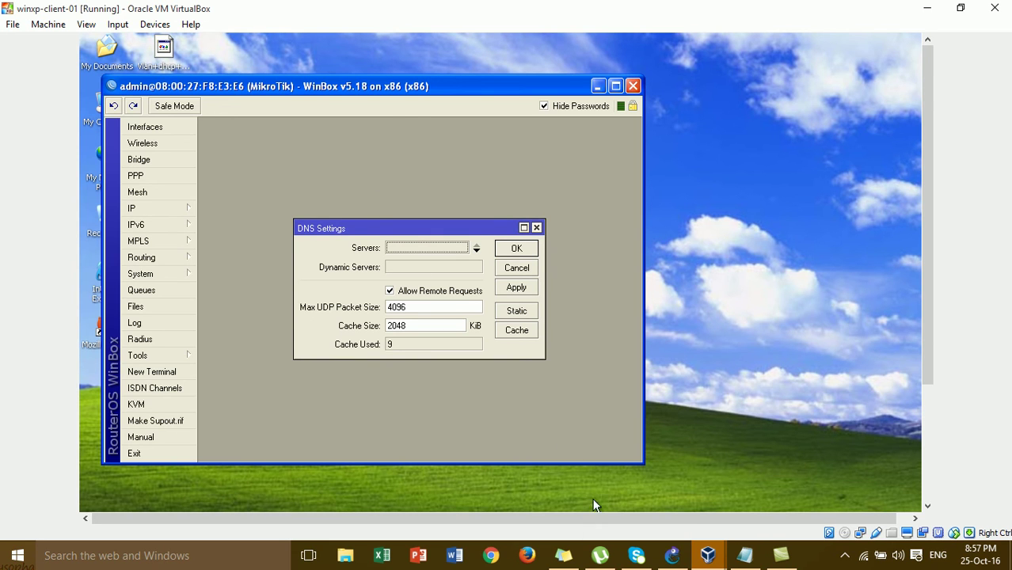
click(683, 564)
click(710, 564)
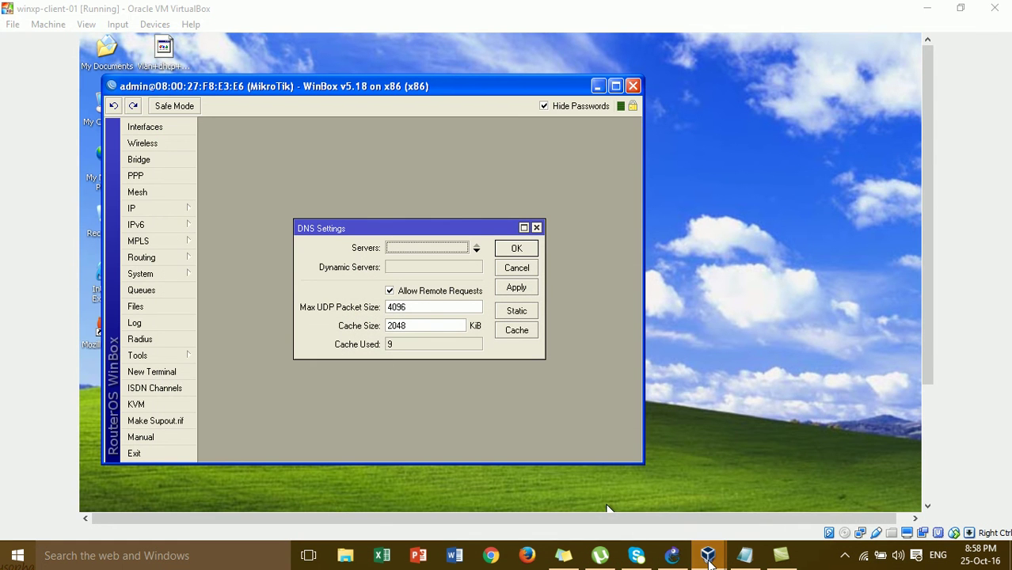
mouse_move(710, 564)
click(647, 505)
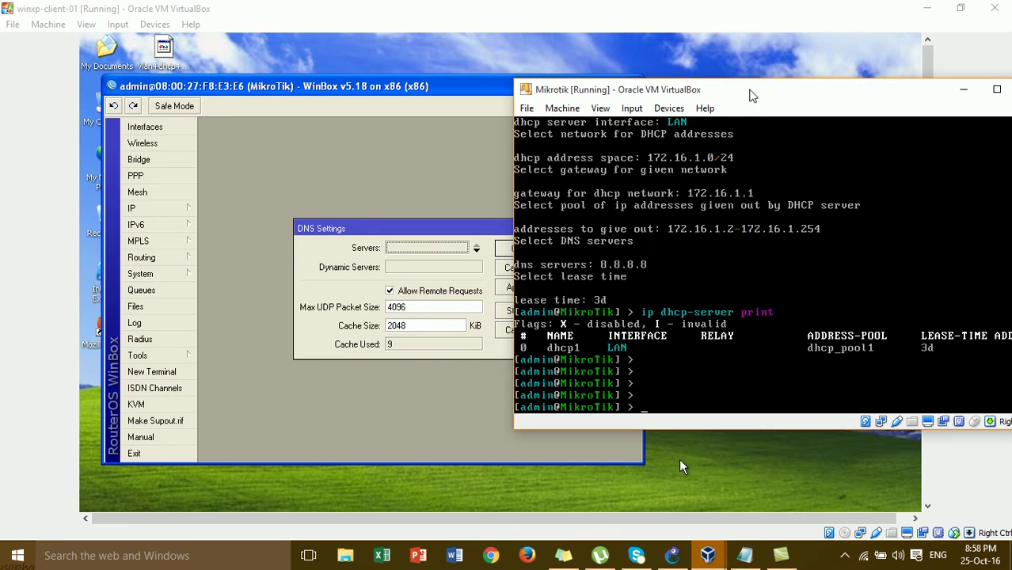
drag(742, 86, 763, 99)
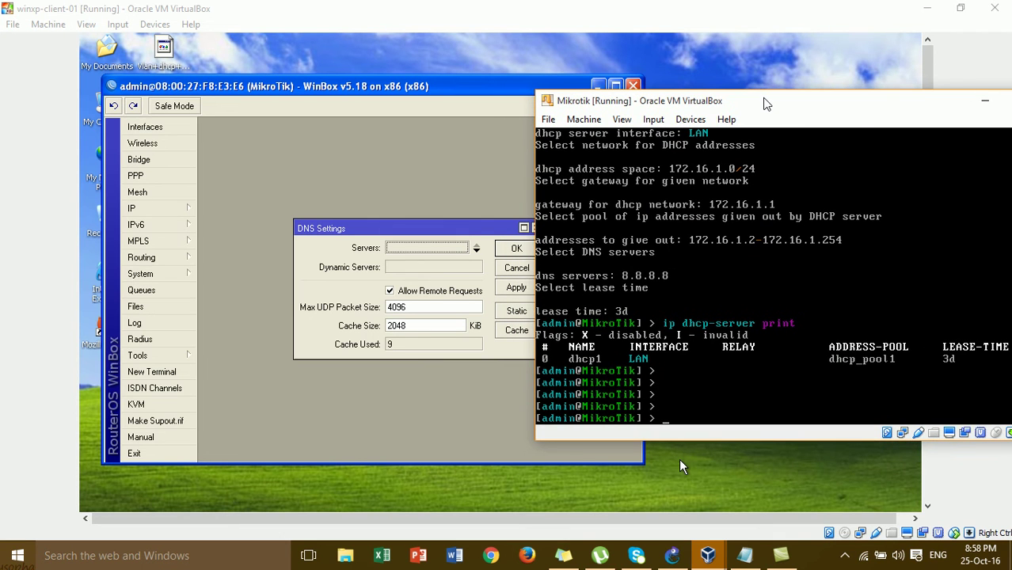
Step: Set allow-remote-requests=yes and servers=8.8.8.8 on the router, then print the DNS settings
text(ip dns set al)
key(Tab)
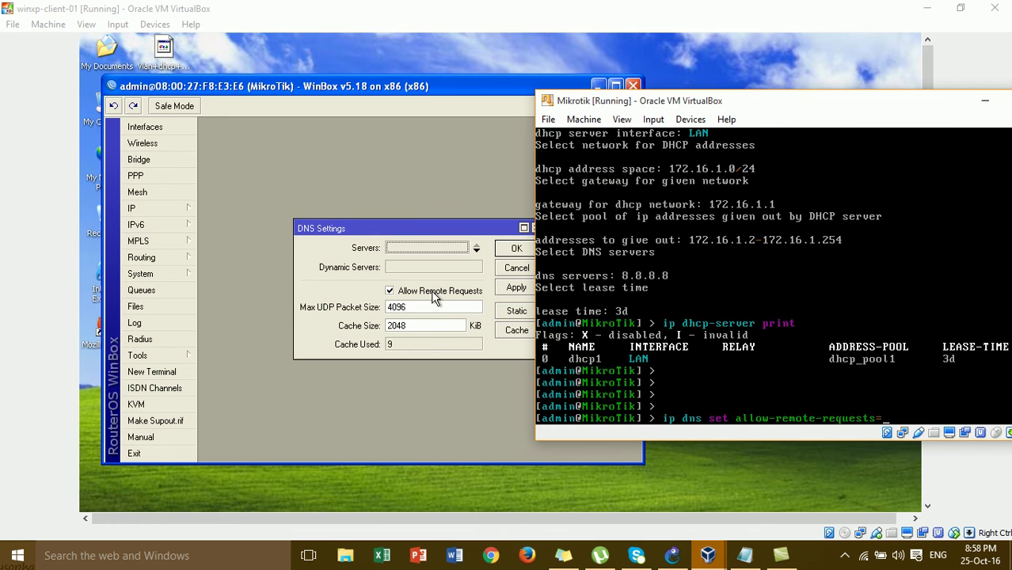
text(yes)
key(Return)
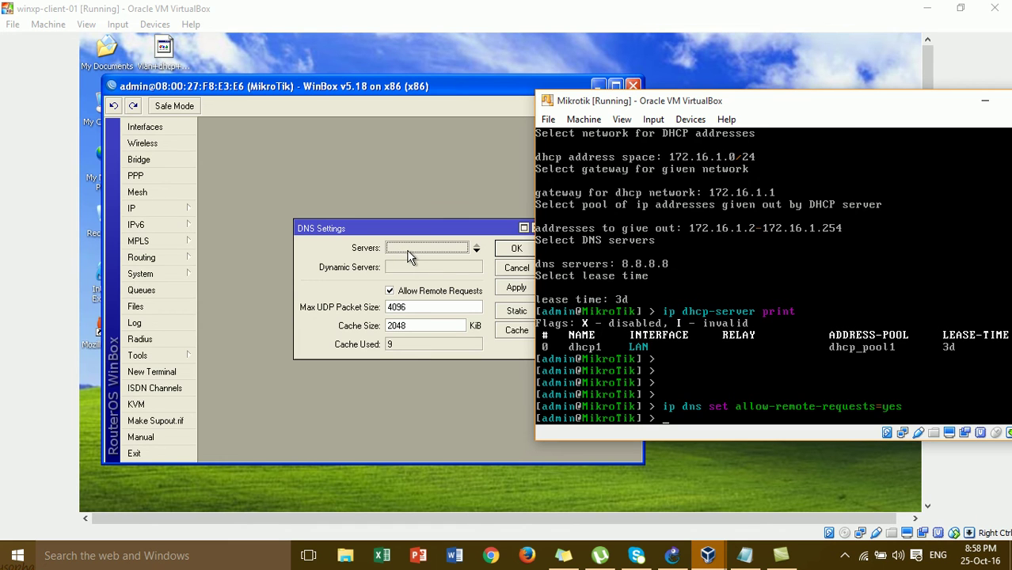
text(ip )
text(dn)
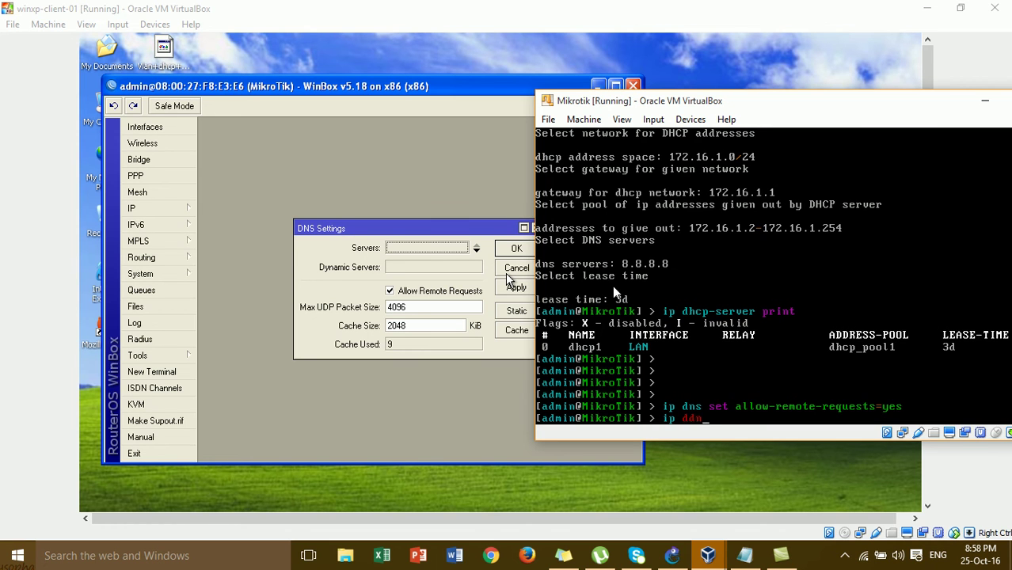
text(s )
text(ser)
key(BackSpace)
key(BackSpace)
text(t servers=8.8.8.8)
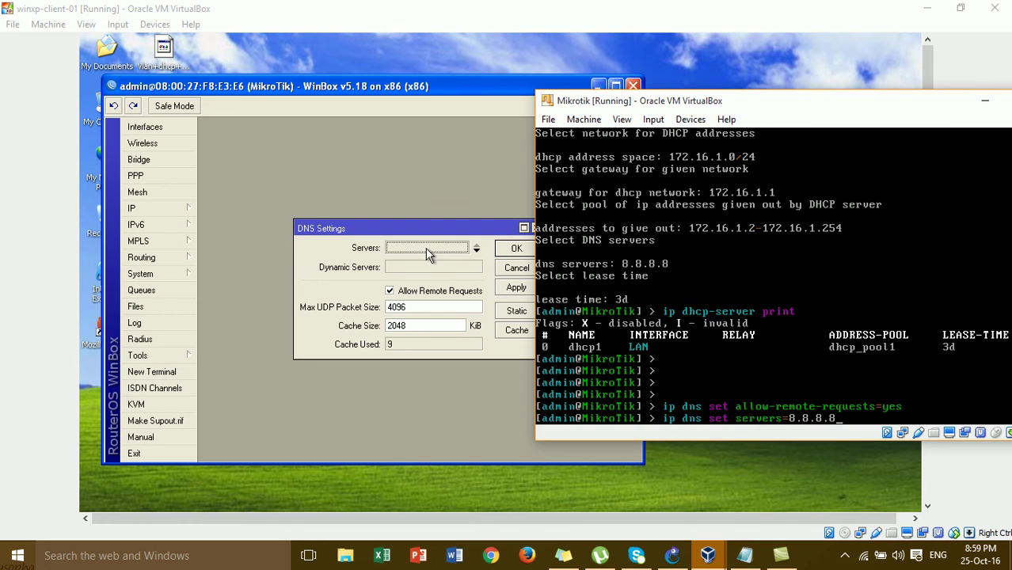
key(Return)
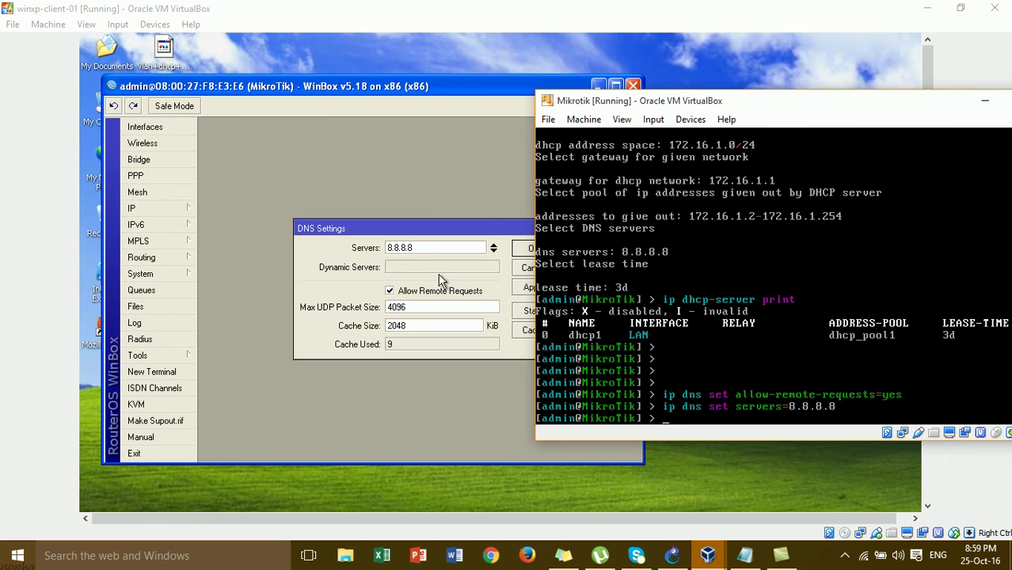
text(ip dns print)
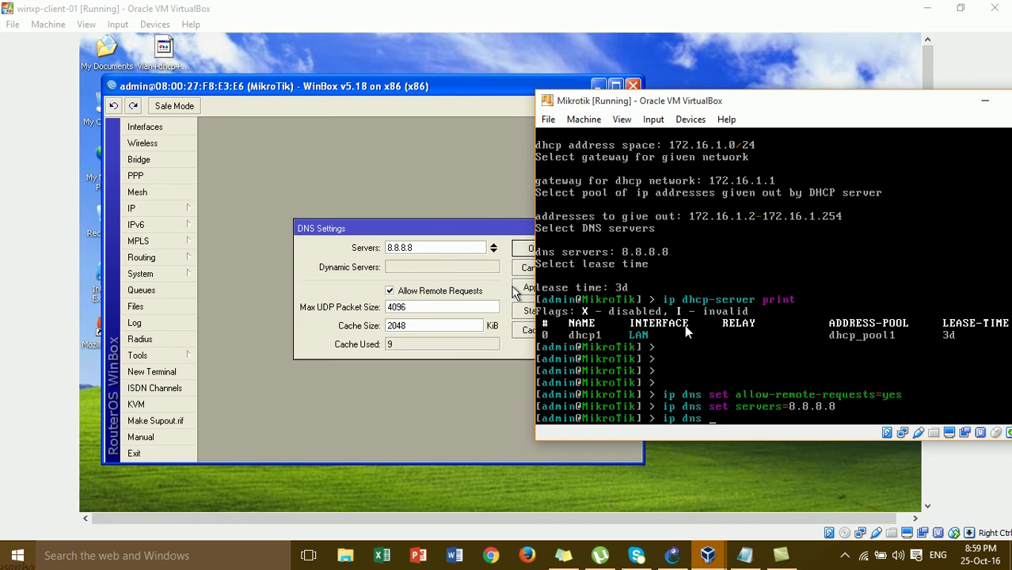
key(Return)
key(Return)
key(Return)
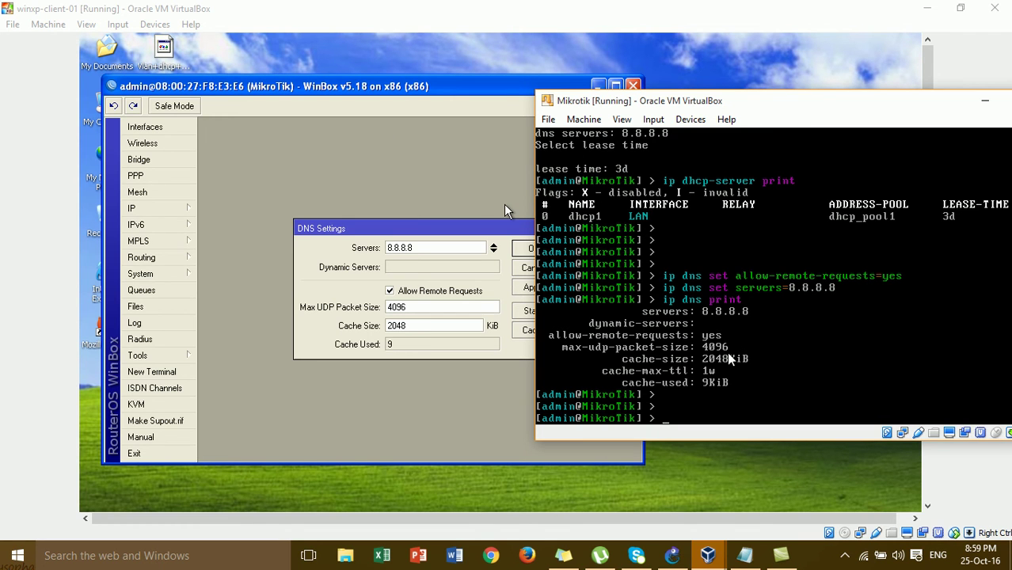
Step: Close DNS settings and open WinBox's route list showing 172.16.1.0/24 and 192.168.1.0/24
click(672, 559)
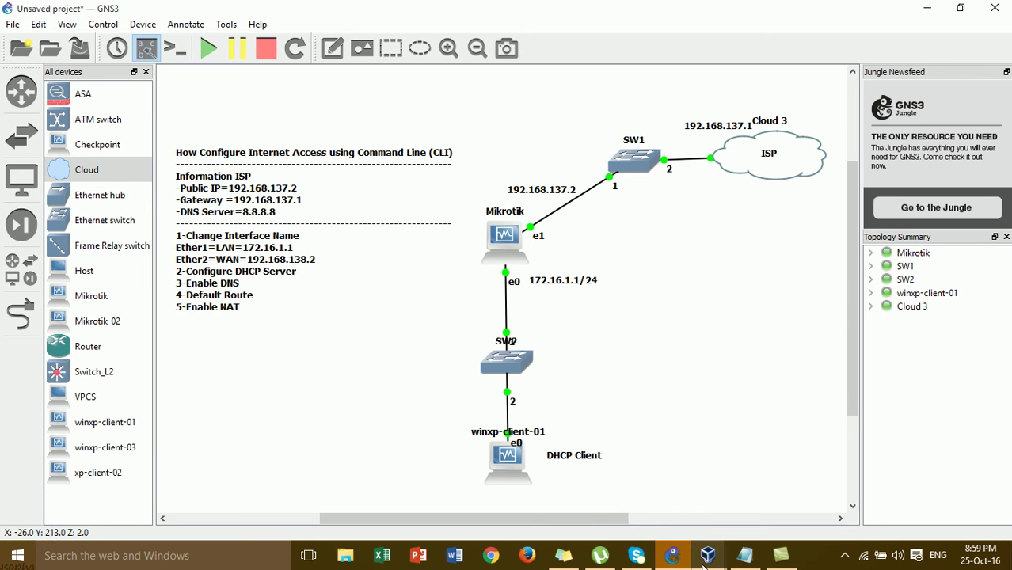
mouse_move(704, 563)
click(742, 505)
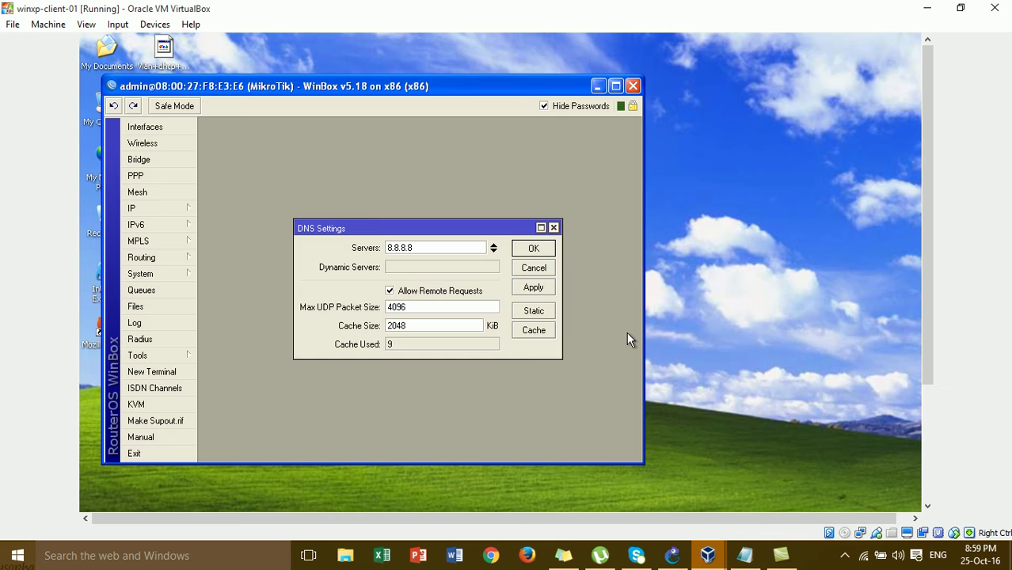
click(554, 228)
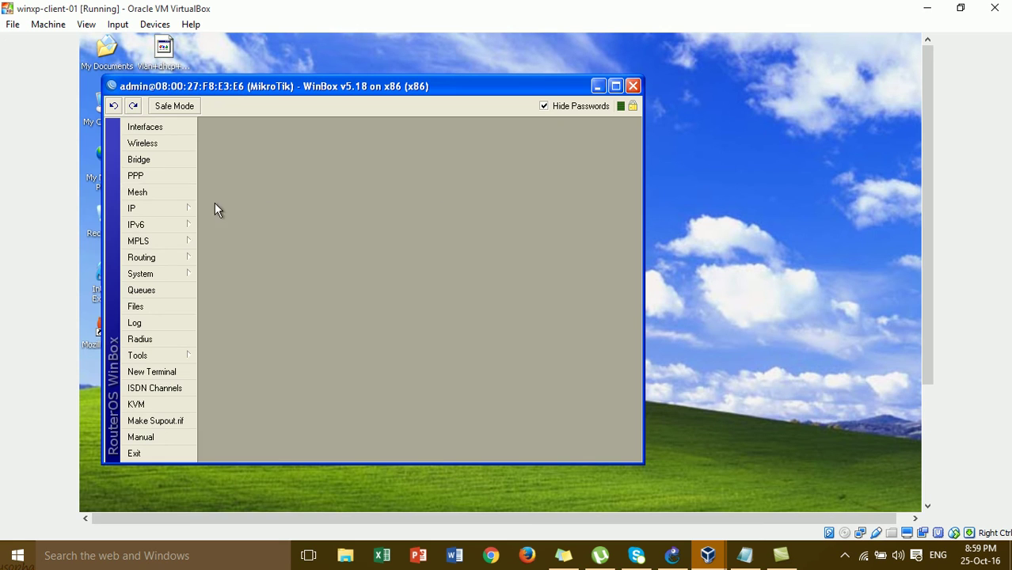
click(182, 210)
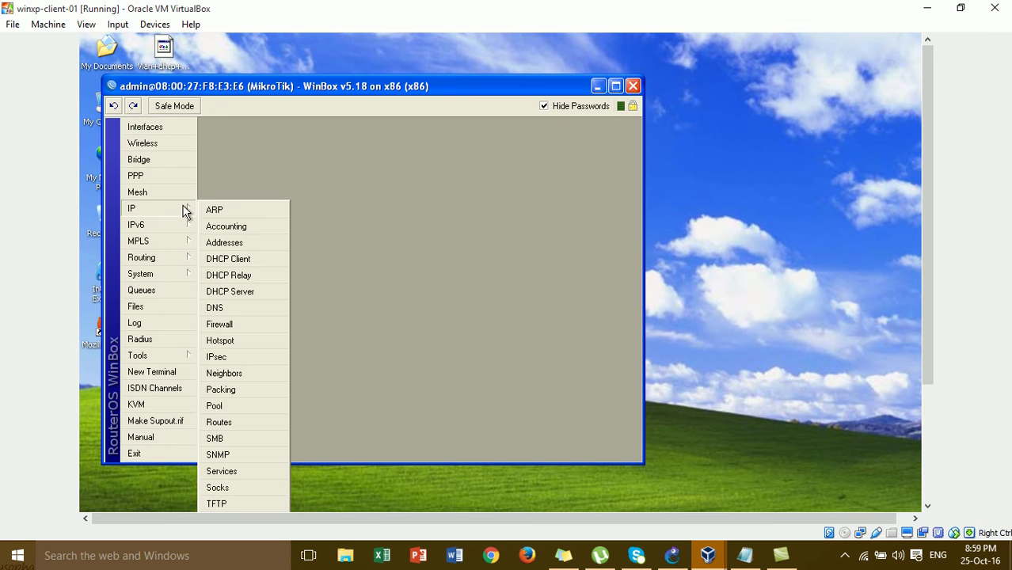
click(226, 424)
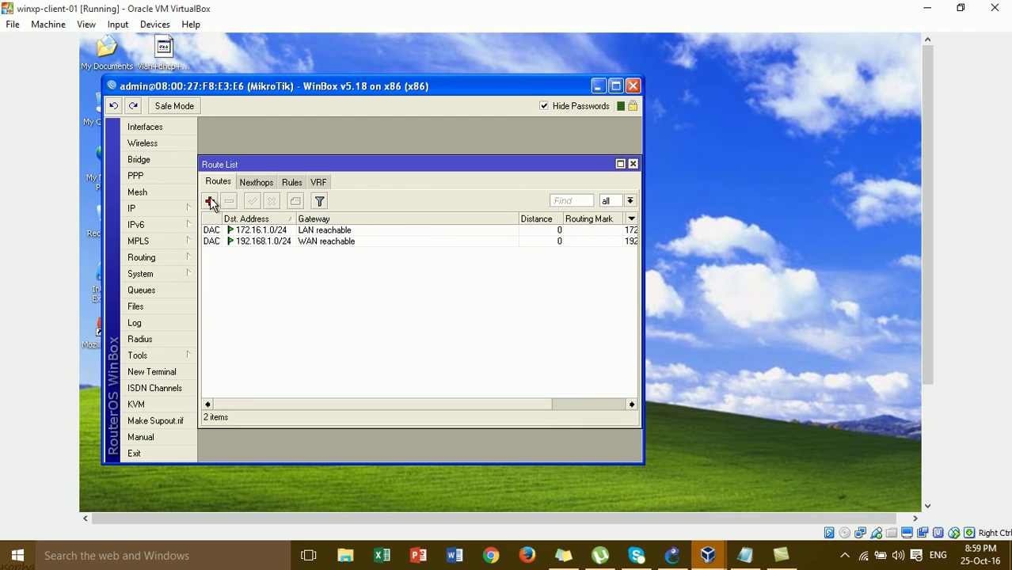
Step: Add a default route via gateway 192.168.137.1 from the console and view it in WinBox
mouse_move(680, 559)
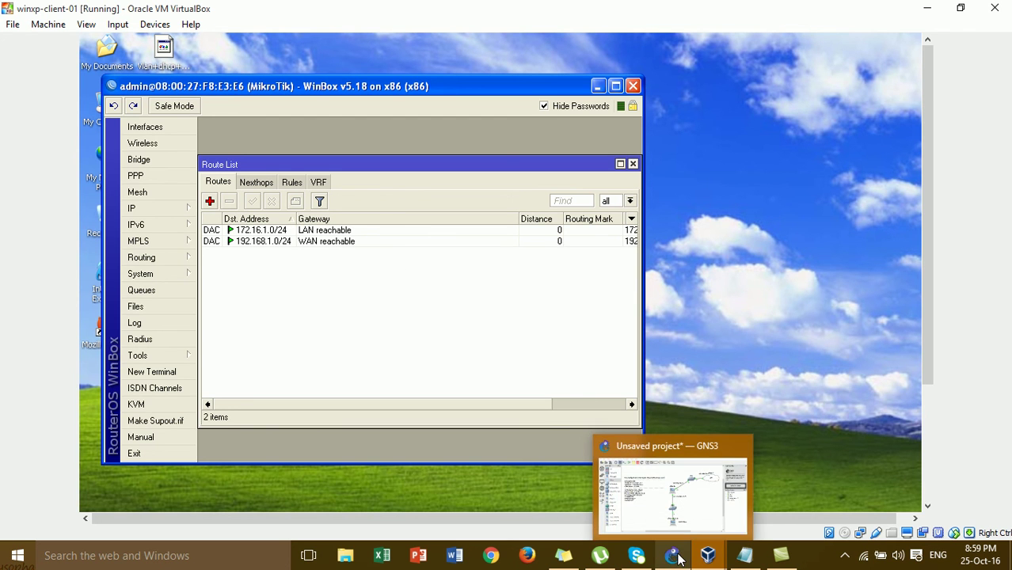
click(659, 486)
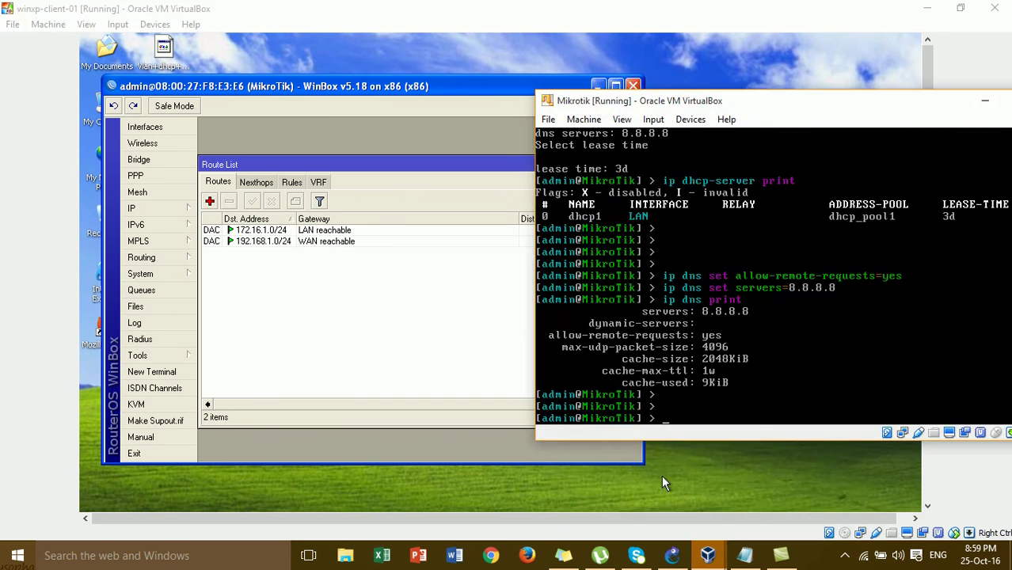
text(ip route add gateway=192.168.137.1)
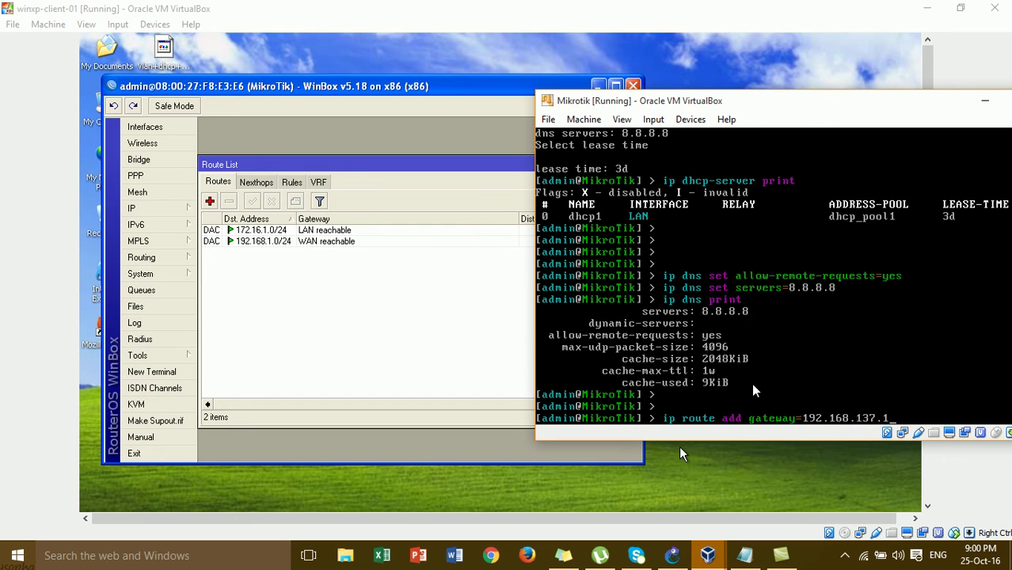
key(Return)
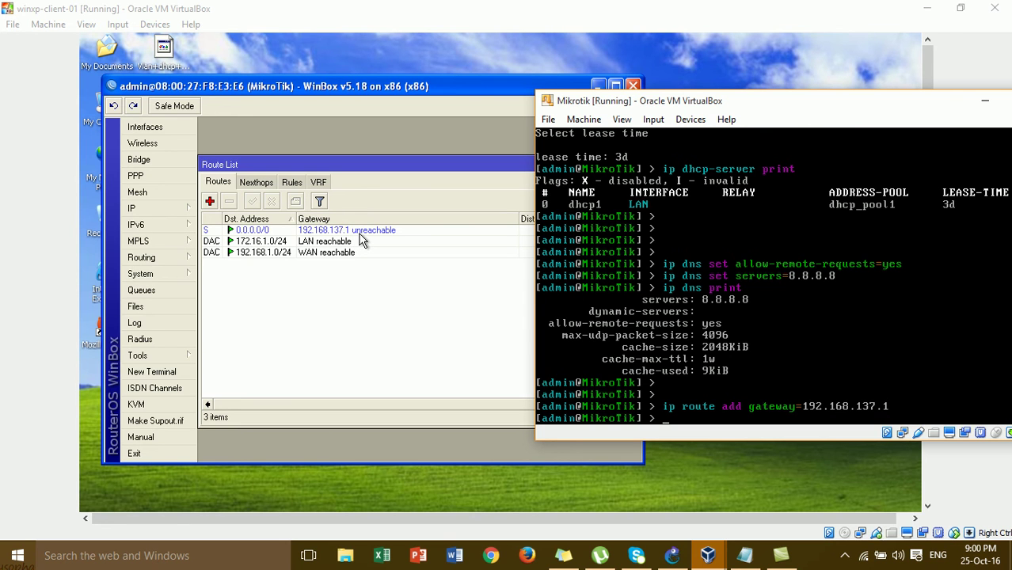
click(361, 232)
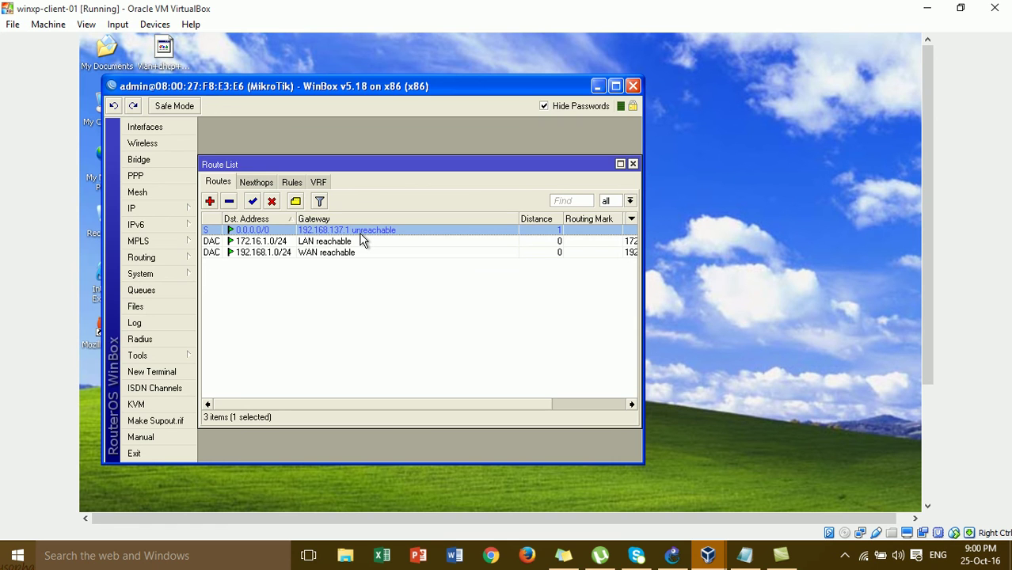
Step: Change the WAN address from 192.168.1.2/24 to 192.168.137.2/24 and close the address list
click(174, 209)
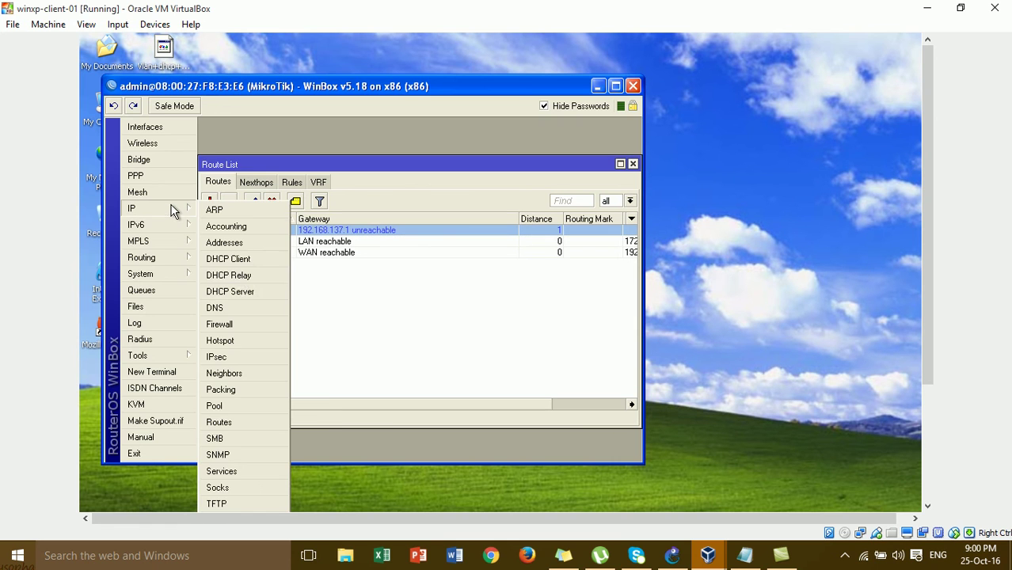
click(229, 244)
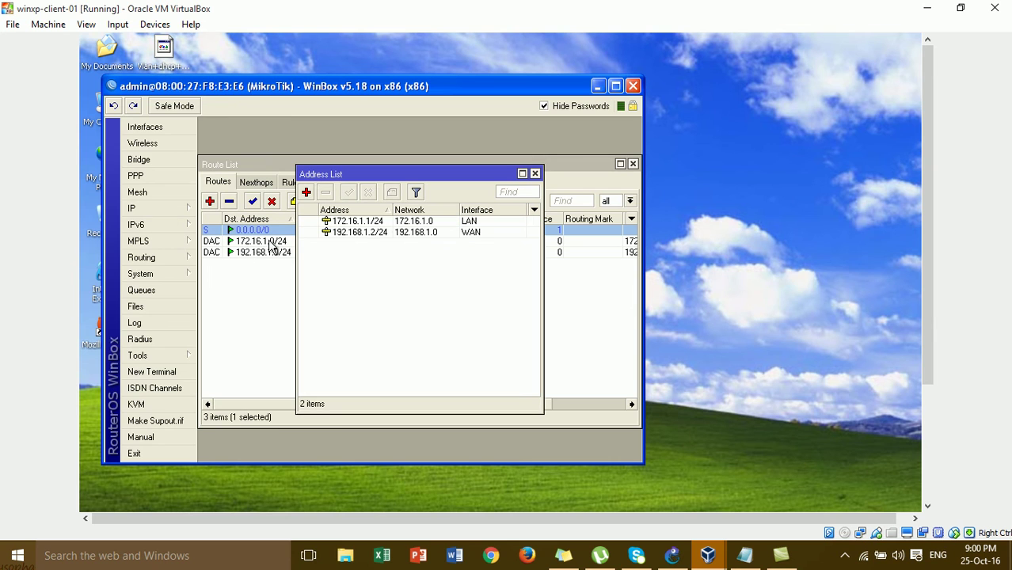
double_click(392, 232)
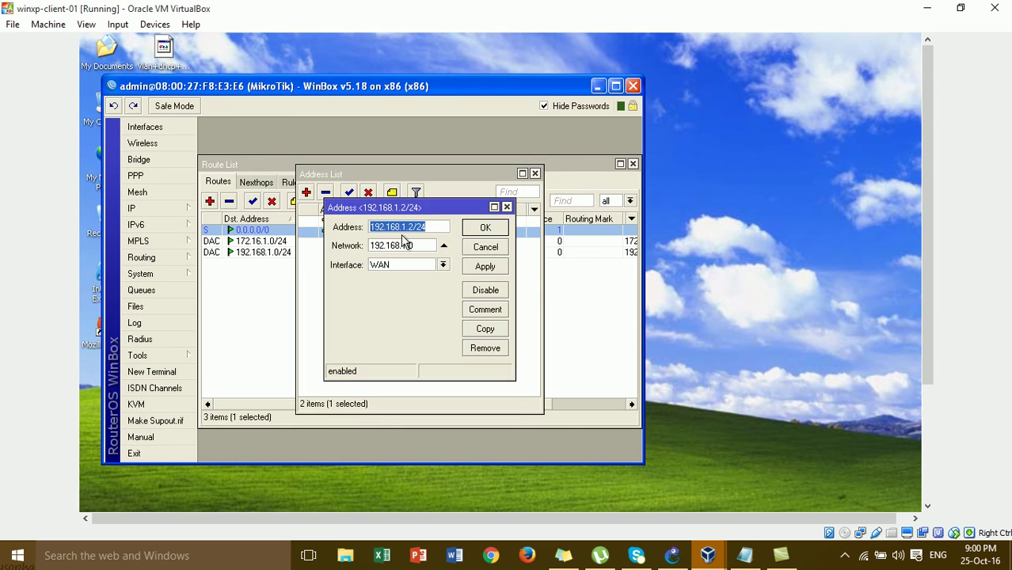
click(406, 228)
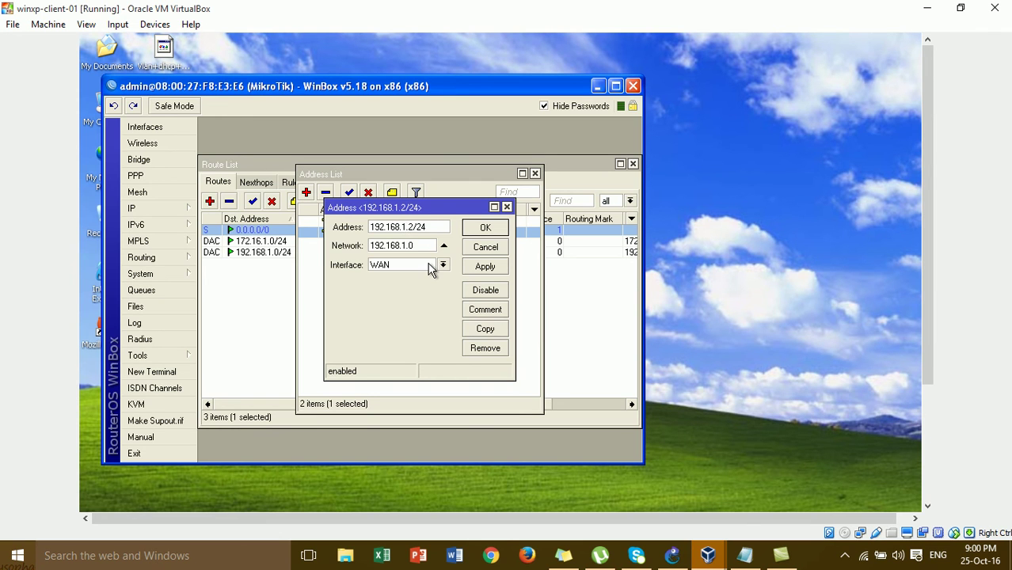
text(37)
click(481, 267)
click(485, 230)
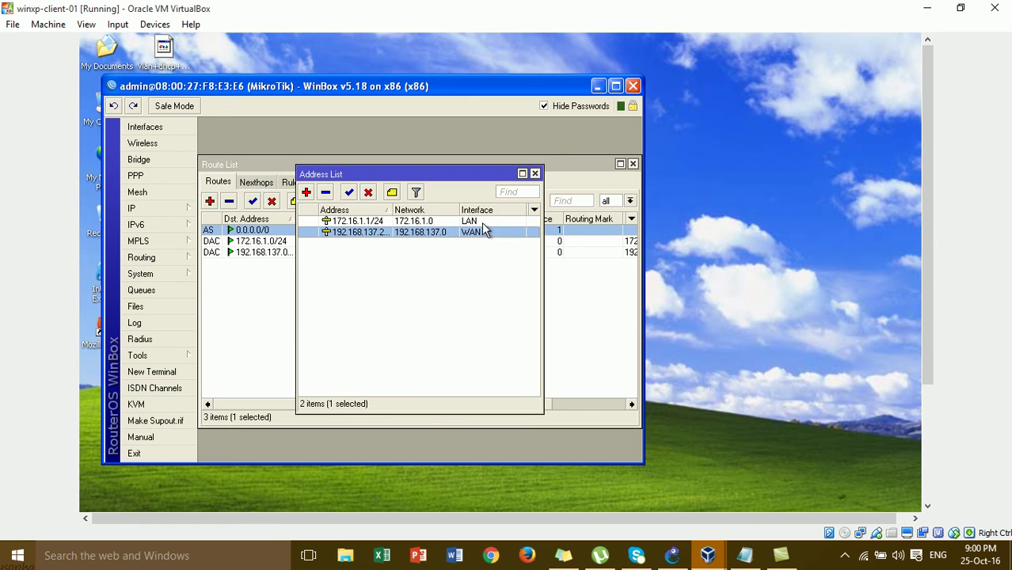
click(535, 173)
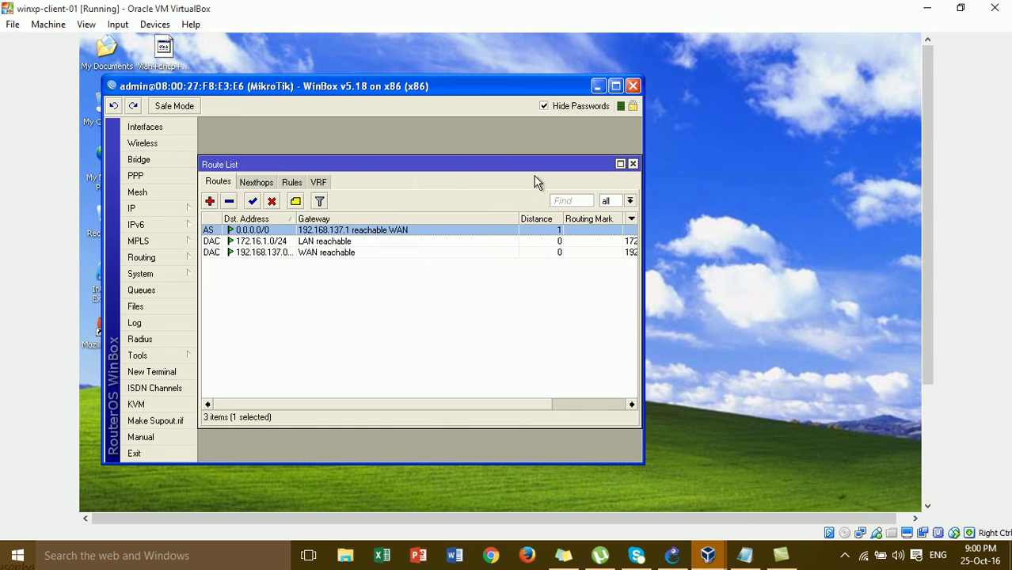
click(675, 558)
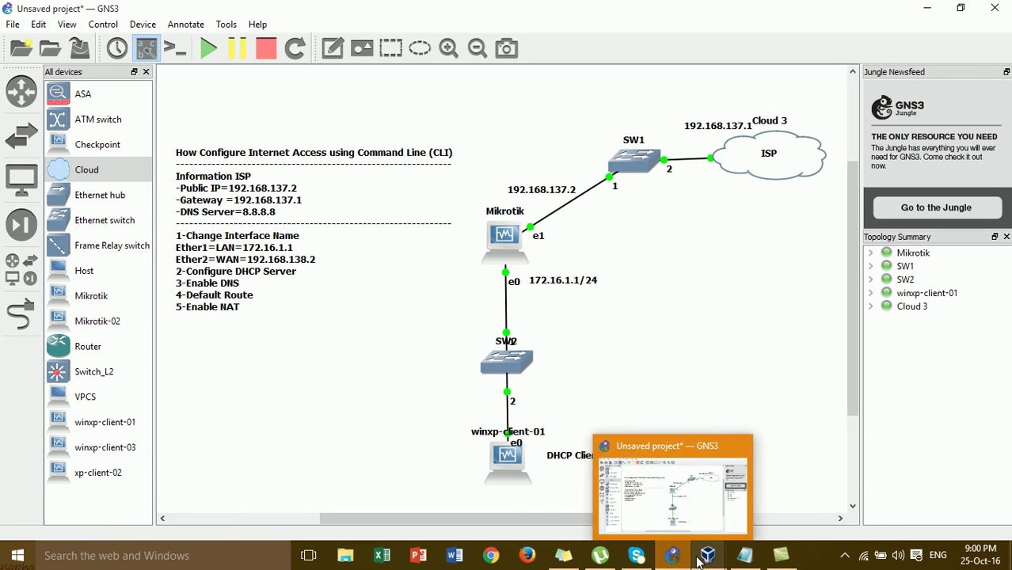
Step: Move between the XP client VM, GNS3 topology and MikroTik router console windows
mouse_move(708, 555)
click(712, 517)
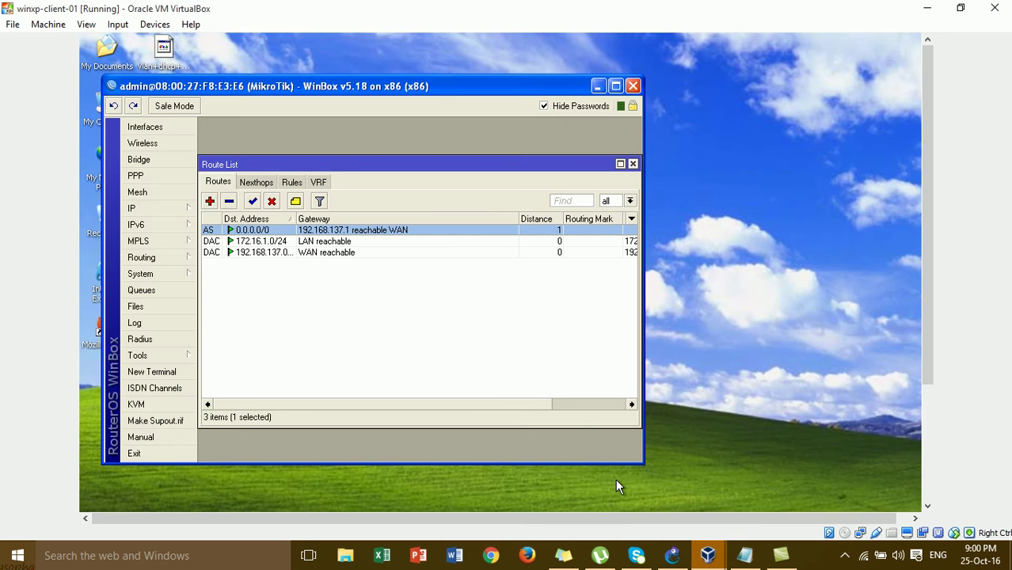
click(672, 556)
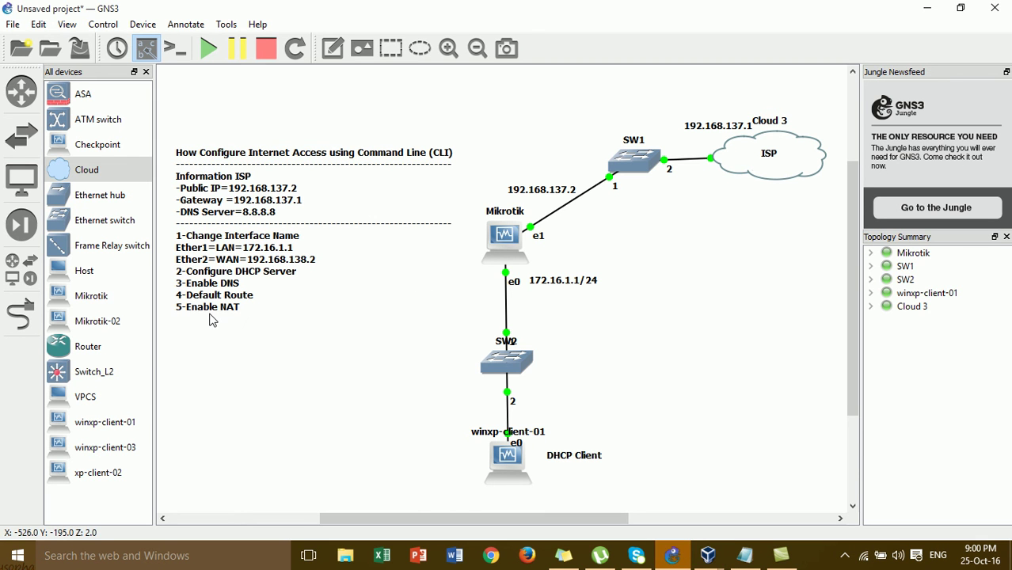
mouse_move(703, 565)
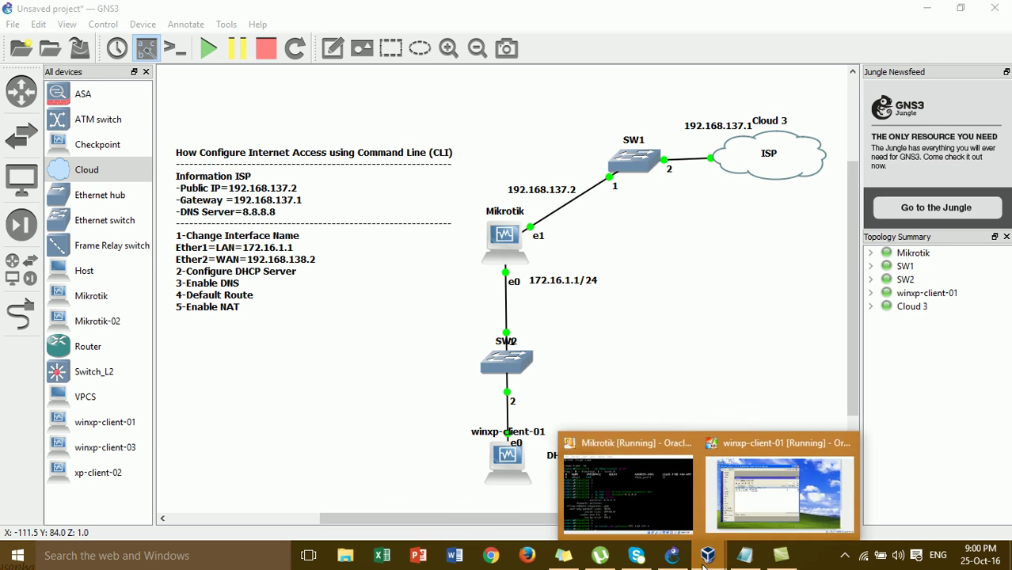
click(732, 519)
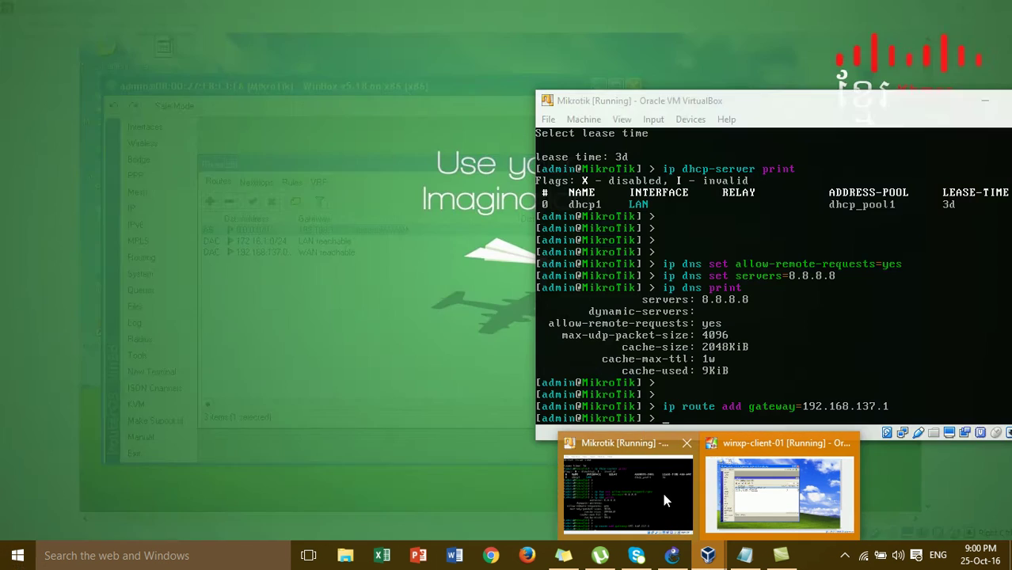
click(662, 493)
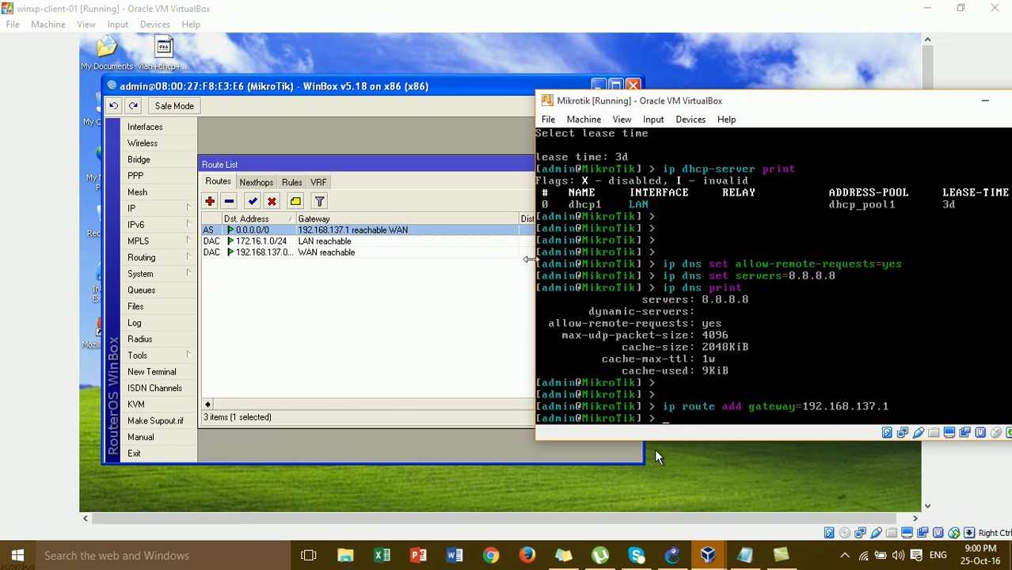
Step: Close the WinBox route list and show the empty Firewall NAT rules list
drag(386, 162, 430, 137)
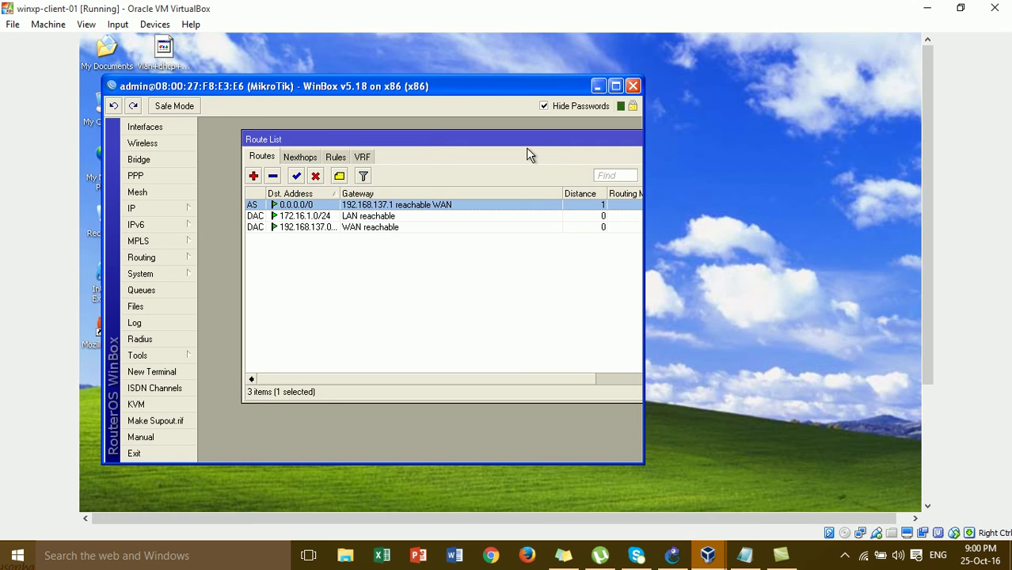
drag(526, 138, 531, 217)
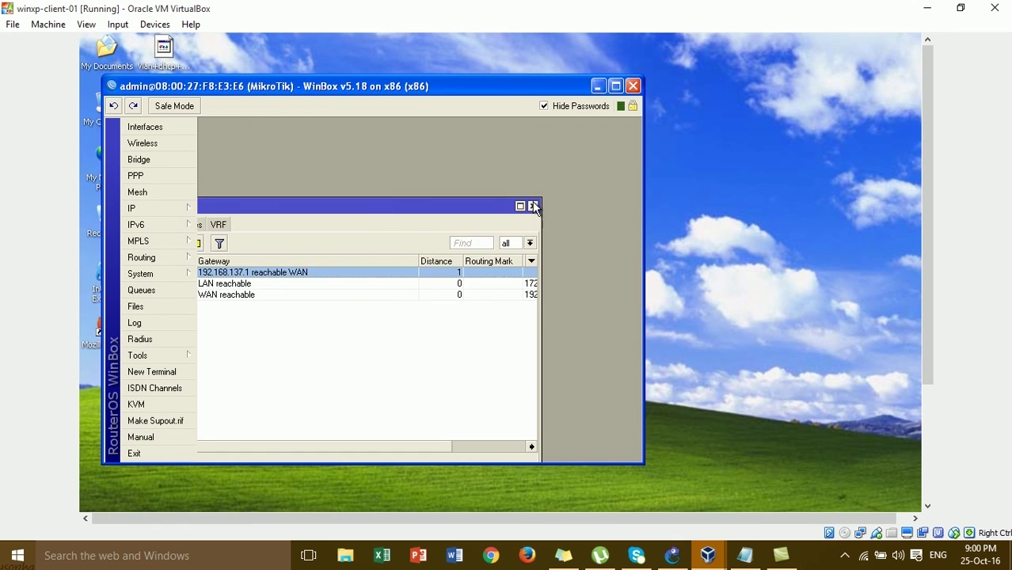
click(533, 206)
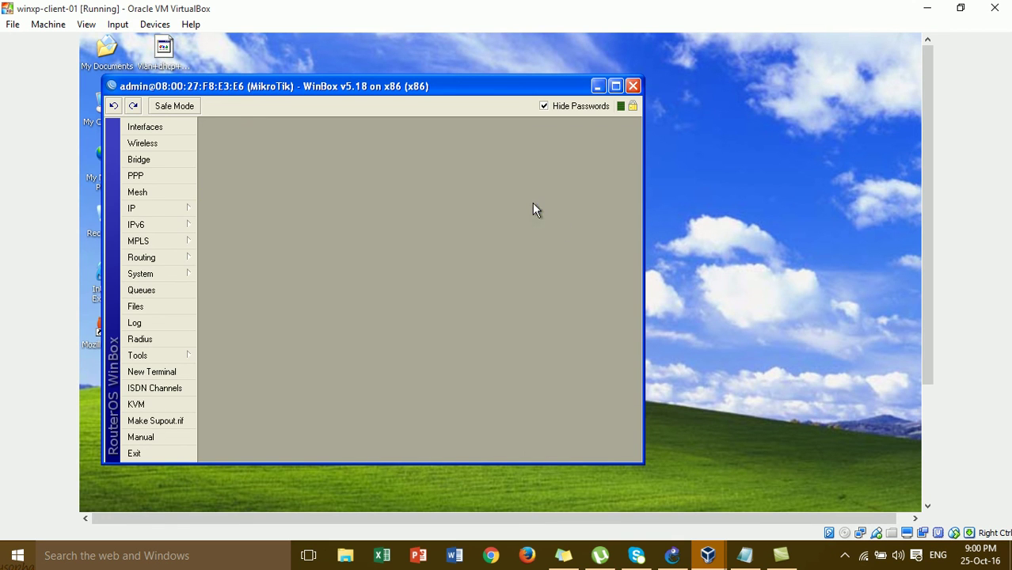
click(191, 209)
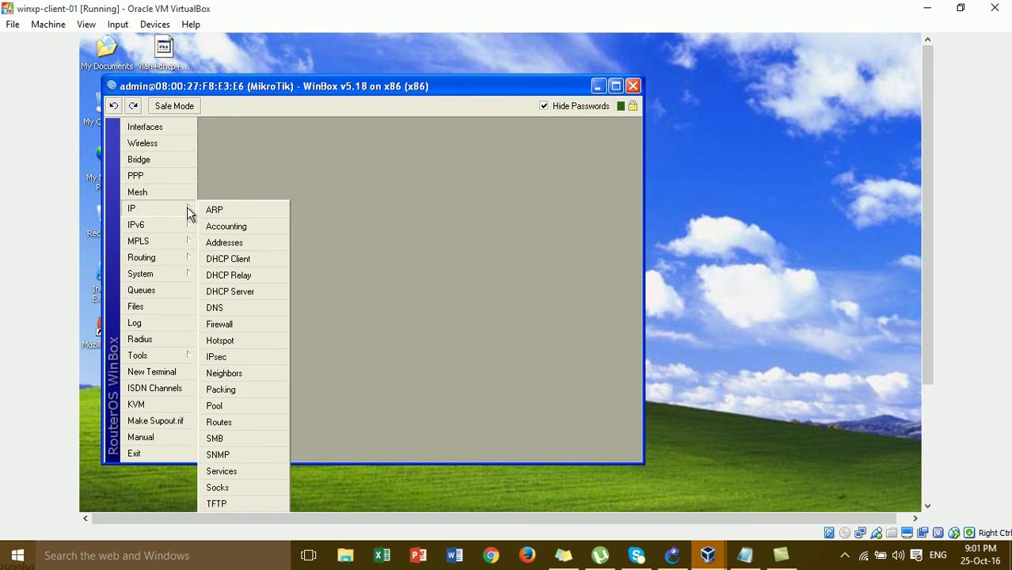
click(231, 326)
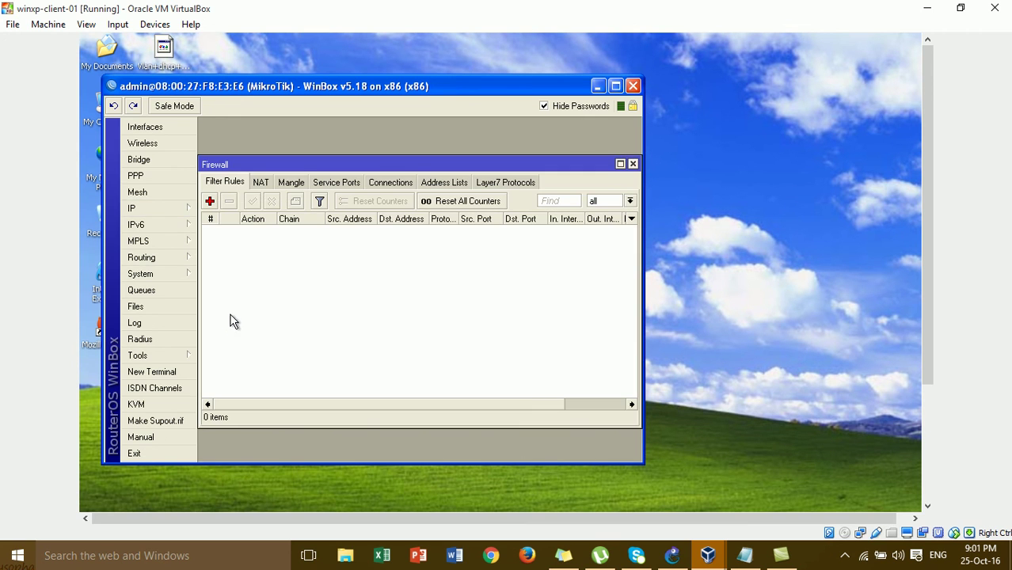
click(259, 183)
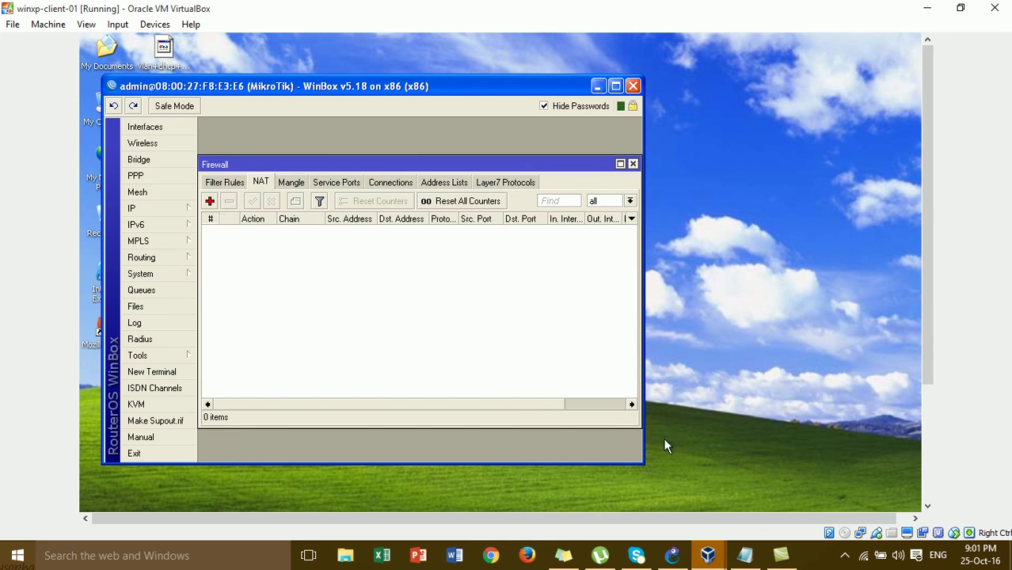
Step: Bring the MikroTik router console to the front, minimizing the GNS3 topology
click(676, 557)
mouse_move(708, 558)
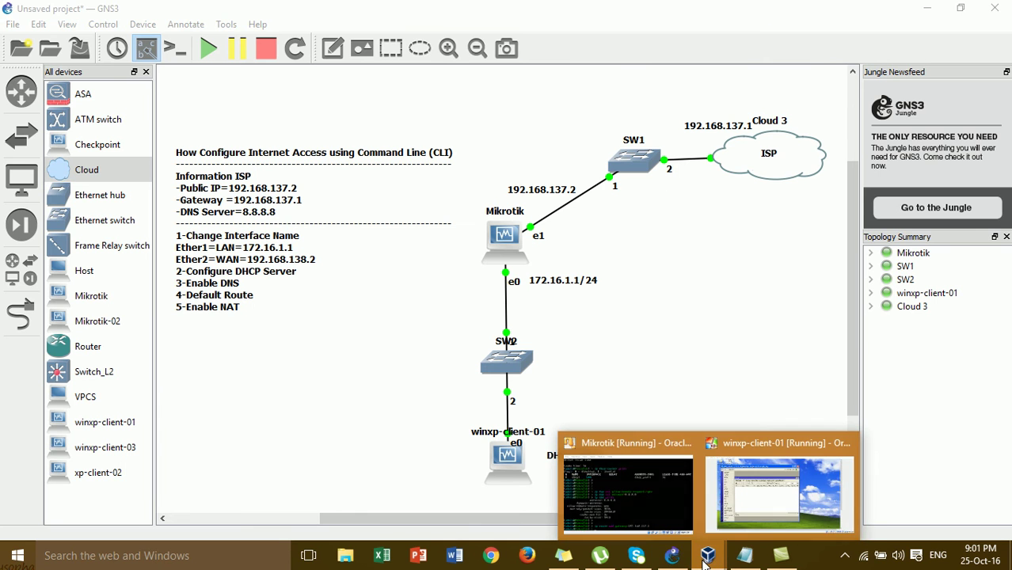
click(696, 529)
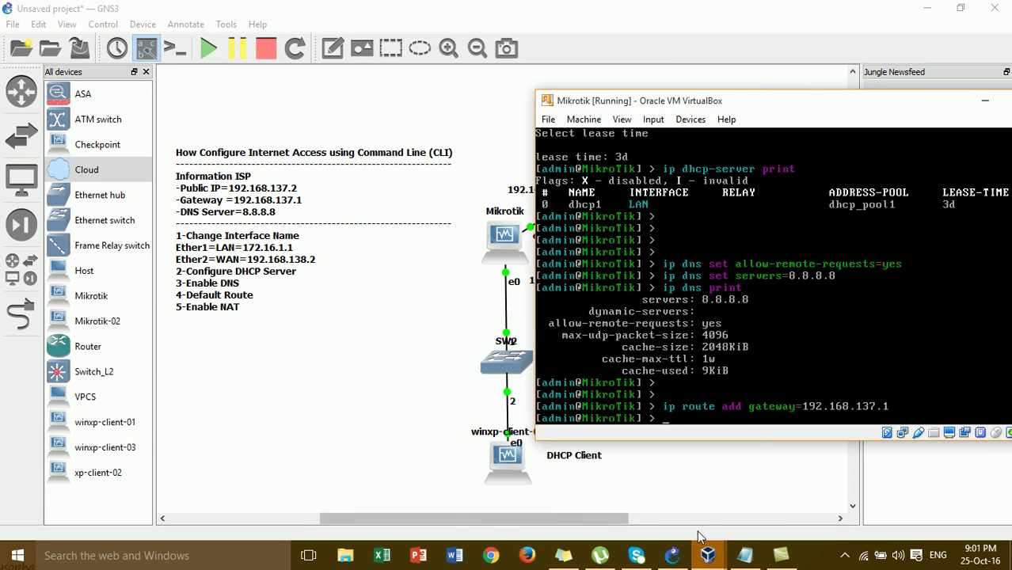
click(688, 557)
mouse_move(708, 554)
click(760, 515)
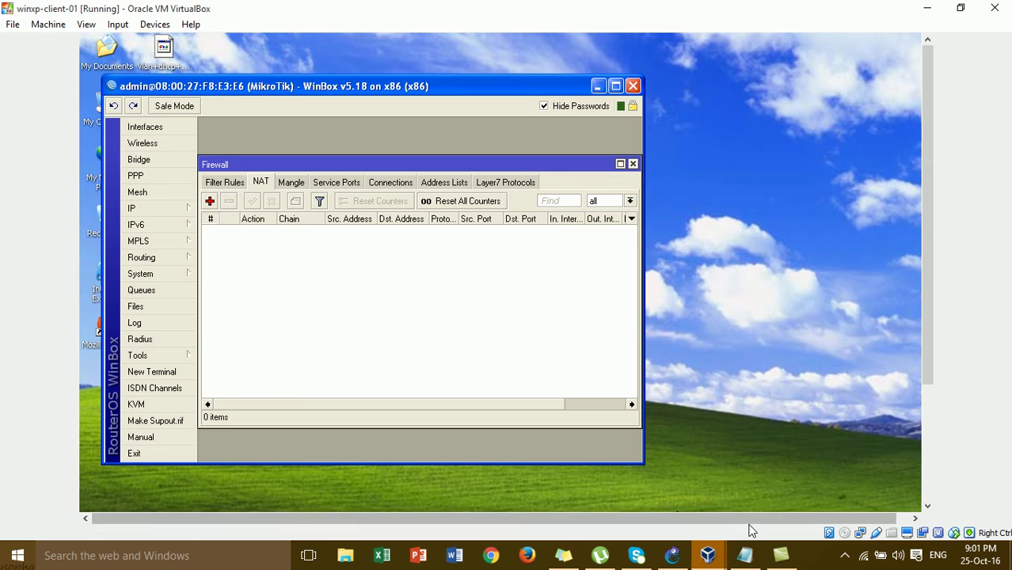
click(673, 559)
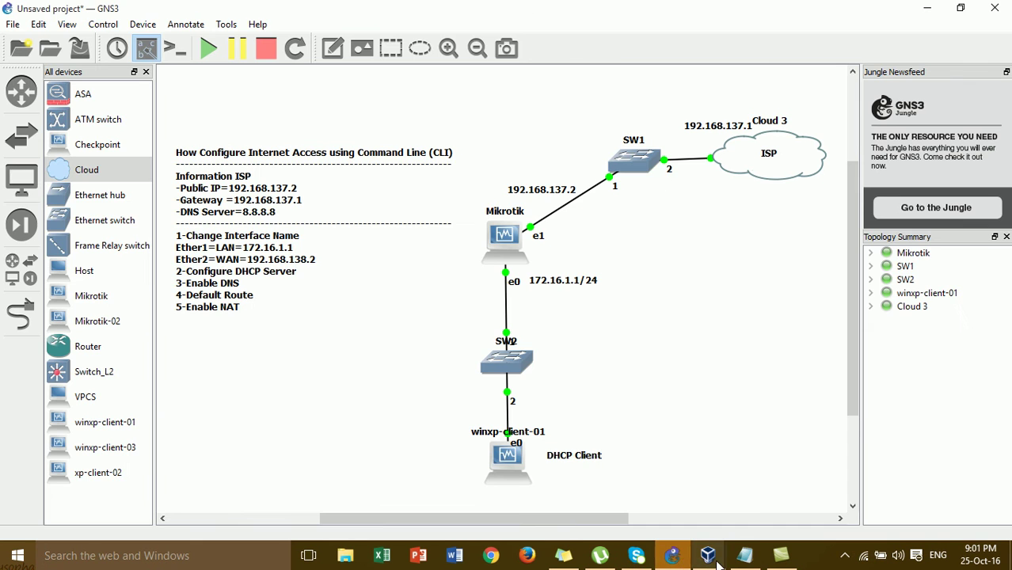
click(687, 564)
mouse_move(708, 556)
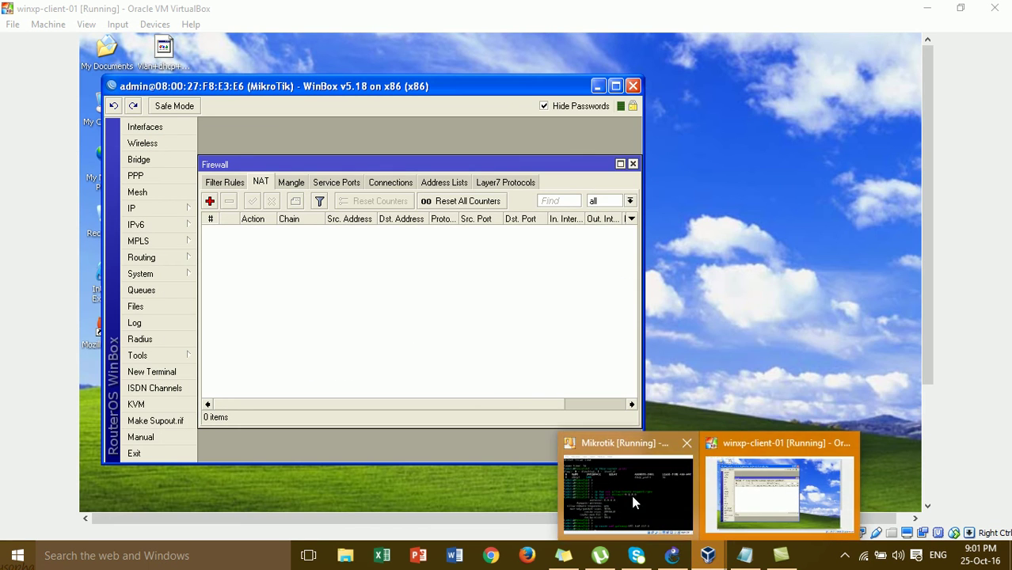
click(631, 495)
Step: Run 'ip firewall nat add chain=srcnat action=masquerade' in the RouterOS console
text(ip )
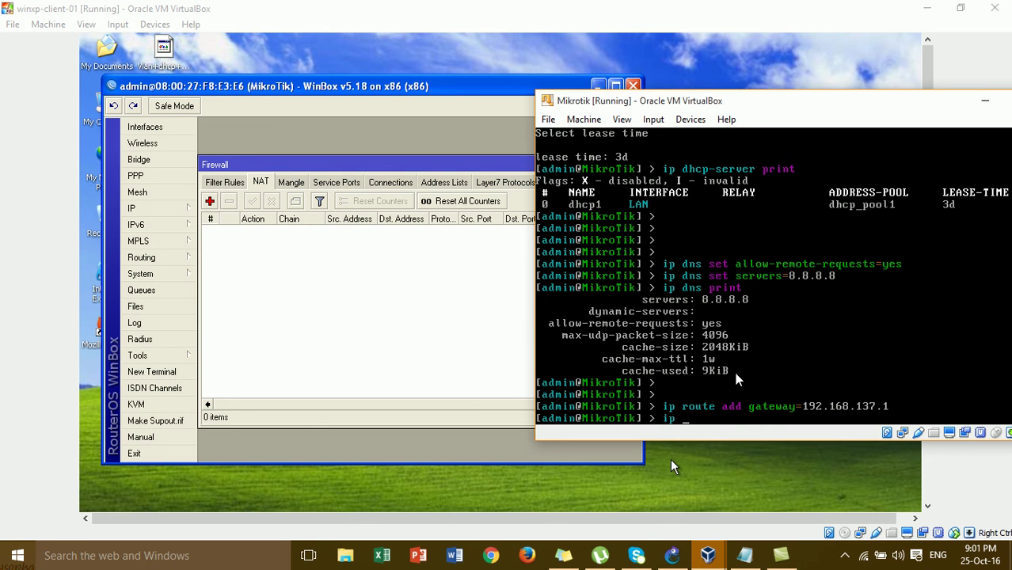
text(firewall nat as)
key(BackSpace)
text(dd chain=srcnat )
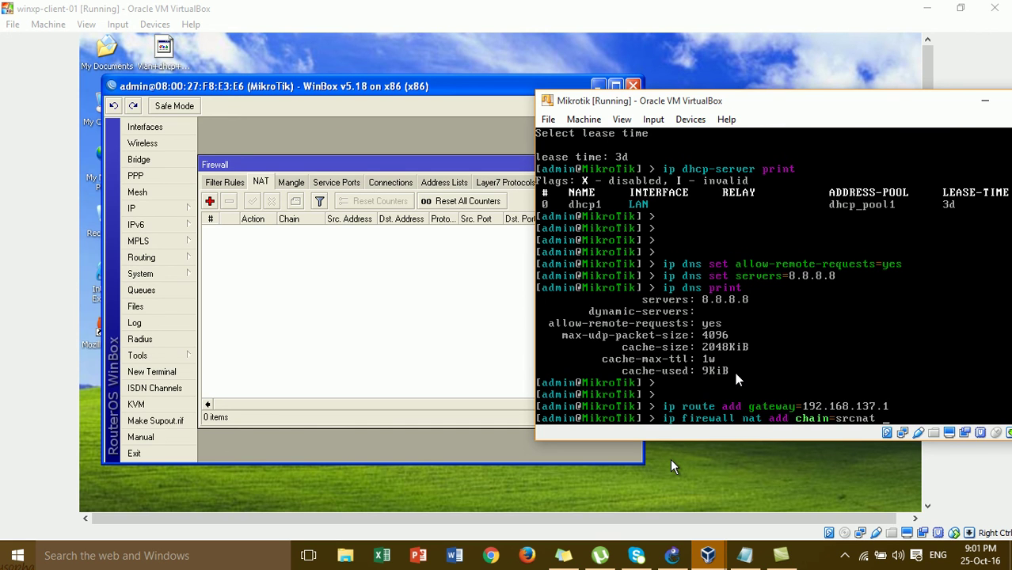
text(action=masquerade)
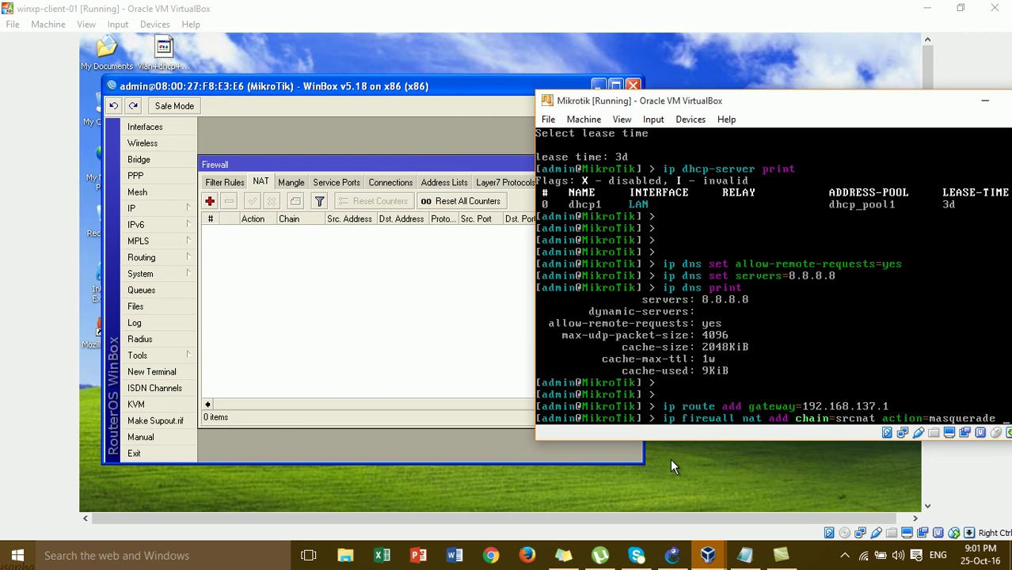
drag(756, 100, 650, 81)
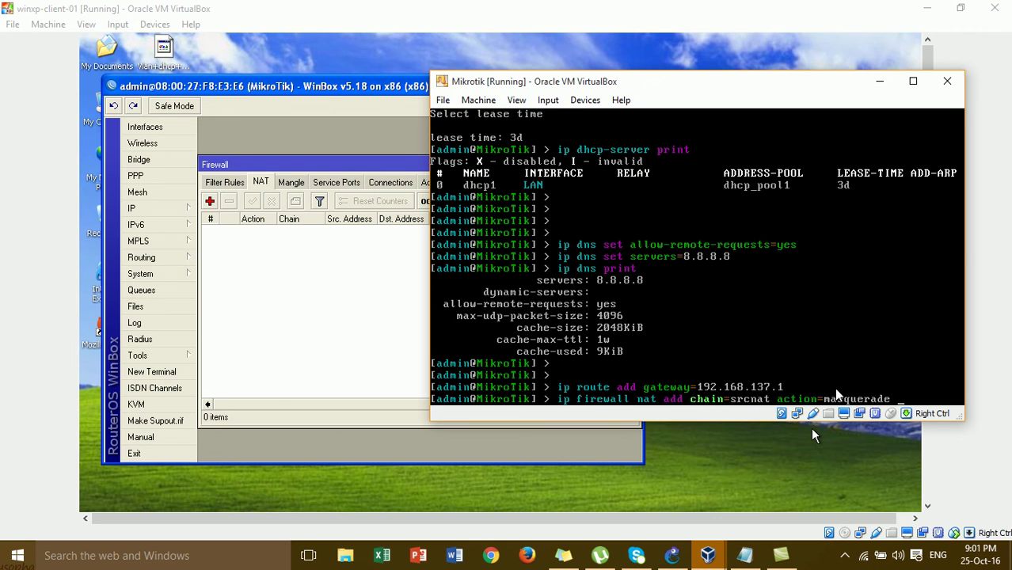
key(Return)
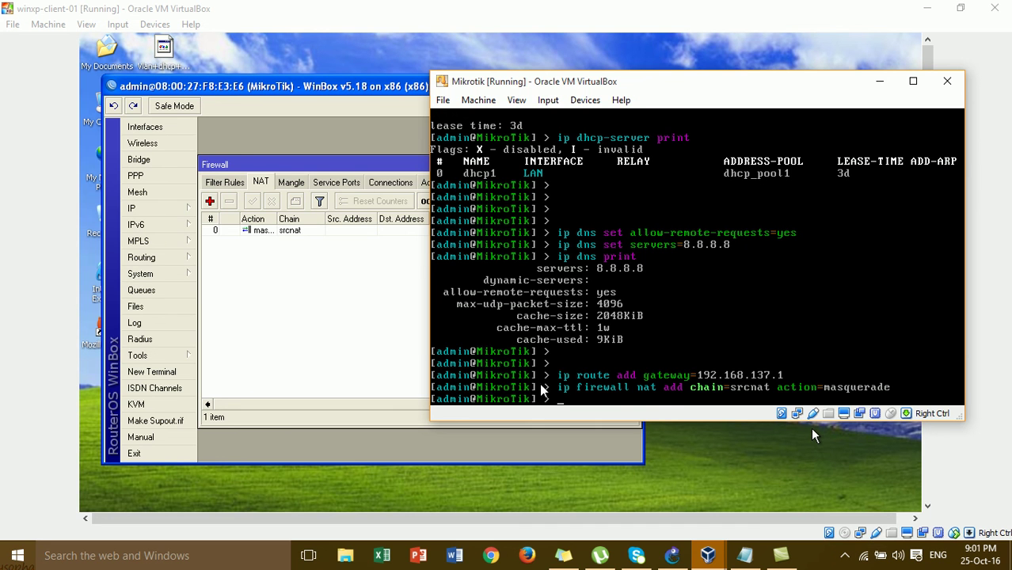
Step: Check the WinBox NAT rule shows chain srcnat and action masquerade, then return to the console
click(317, 300)
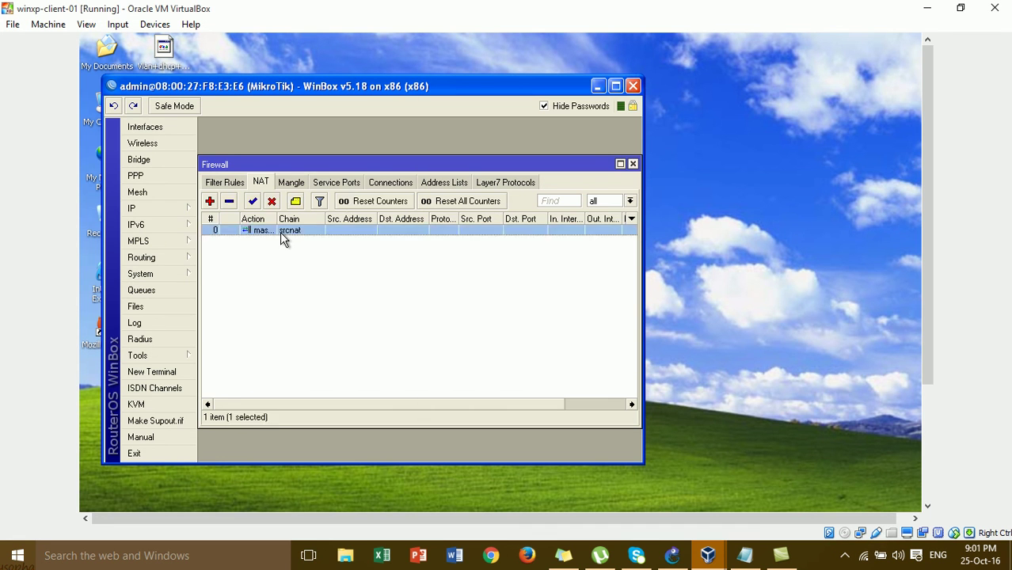
double_click(279, 232)
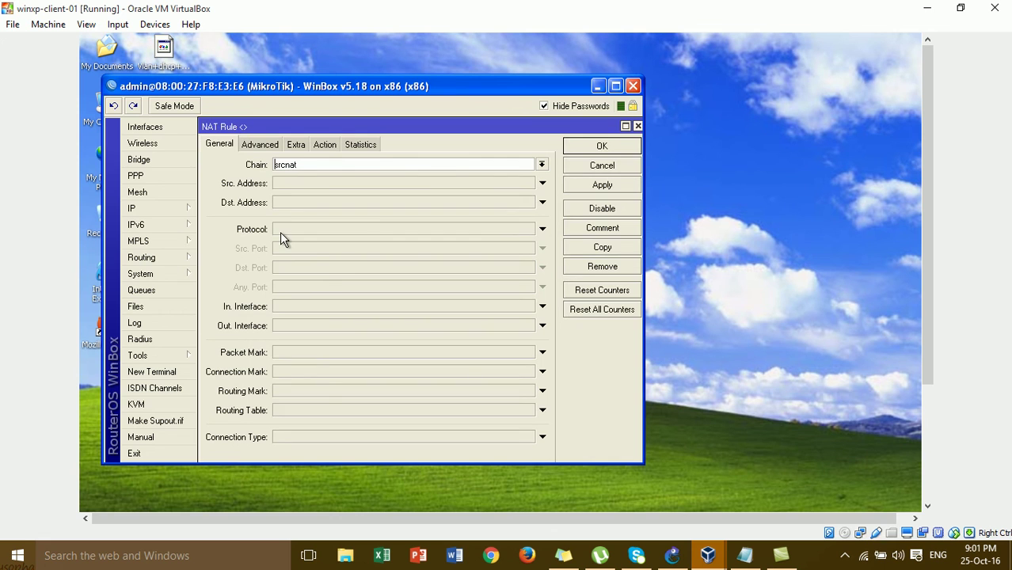
click(261, 145)
click(236, 144)
click(317, 149)
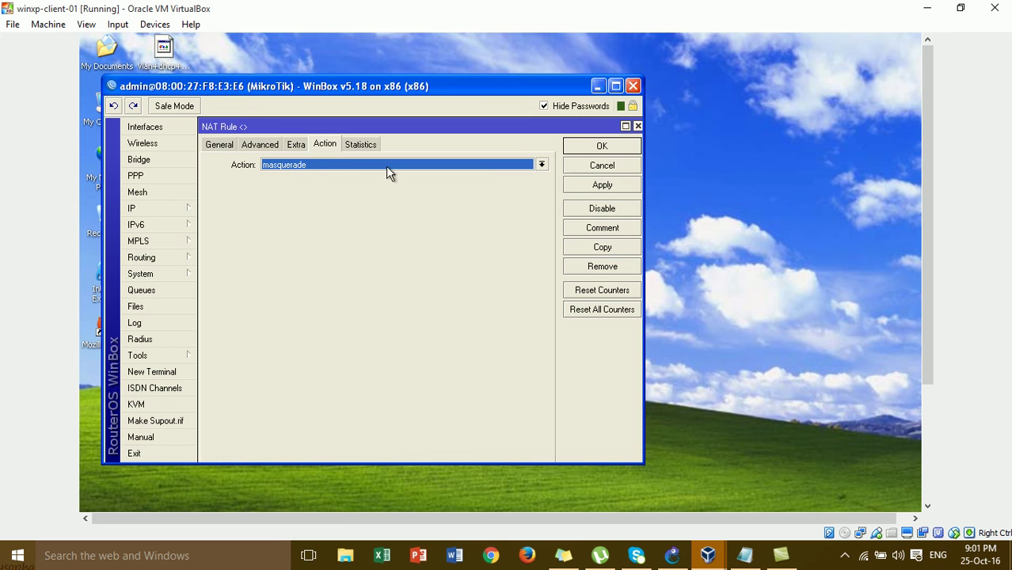
click(577, 149)
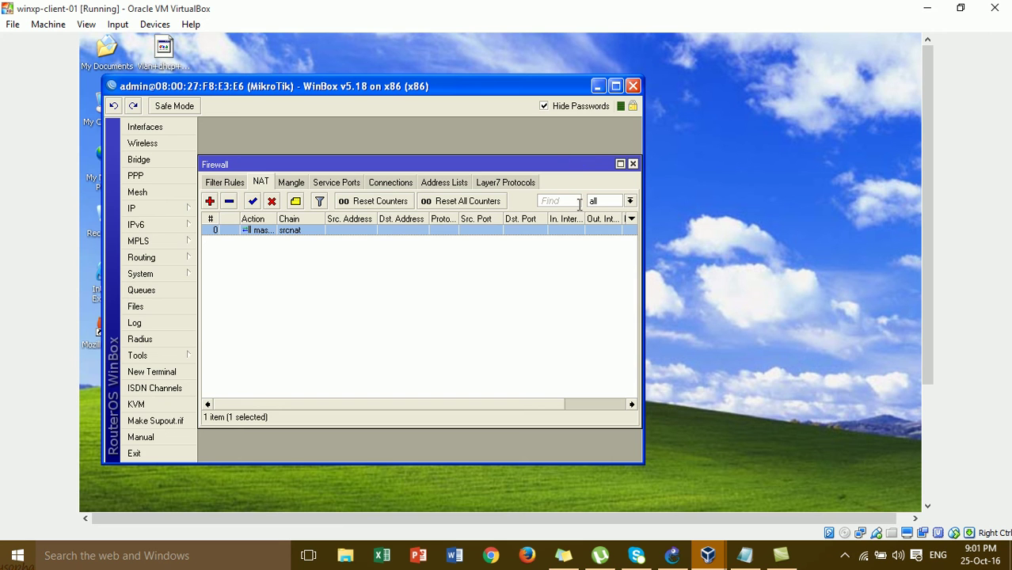
mouse_move(707, 555)
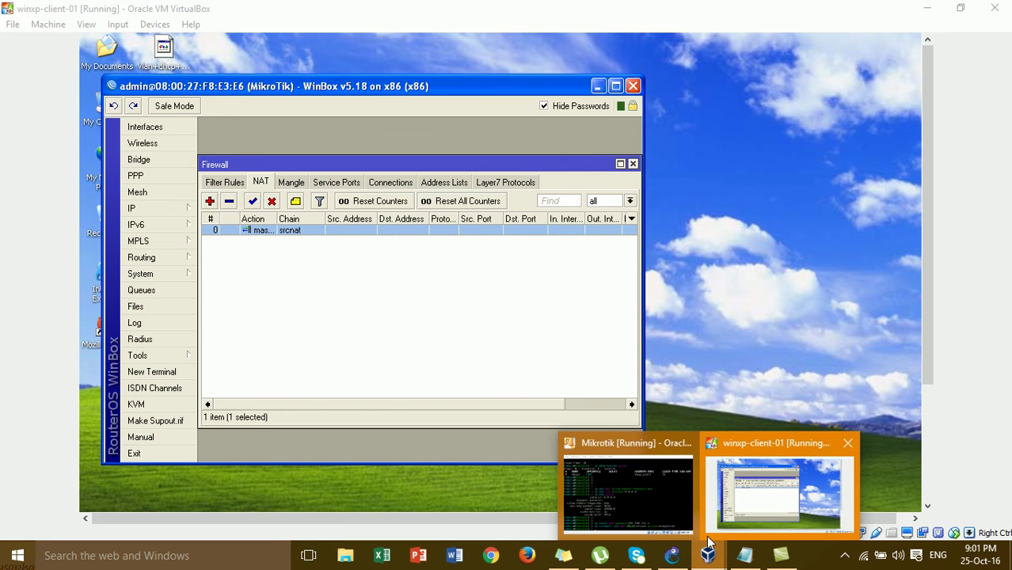
click(689, 507)
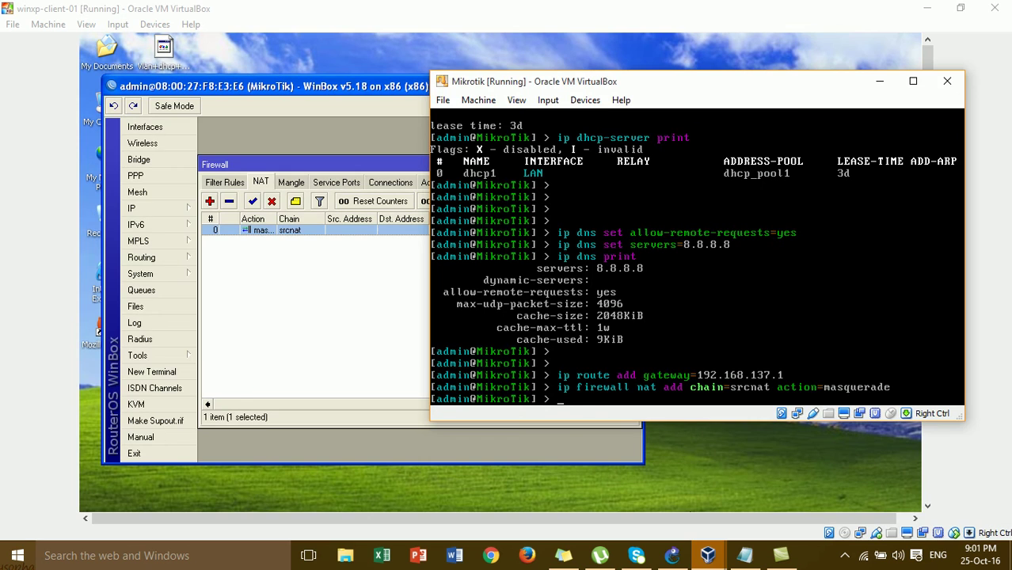
Step: Ping google.com from the RouterOS console and stop it with Ctrl+C
click(794, 369)
key(Return)
key(Return)
key(Return)
text(q)
key(BackSpace)
text(ping goo)
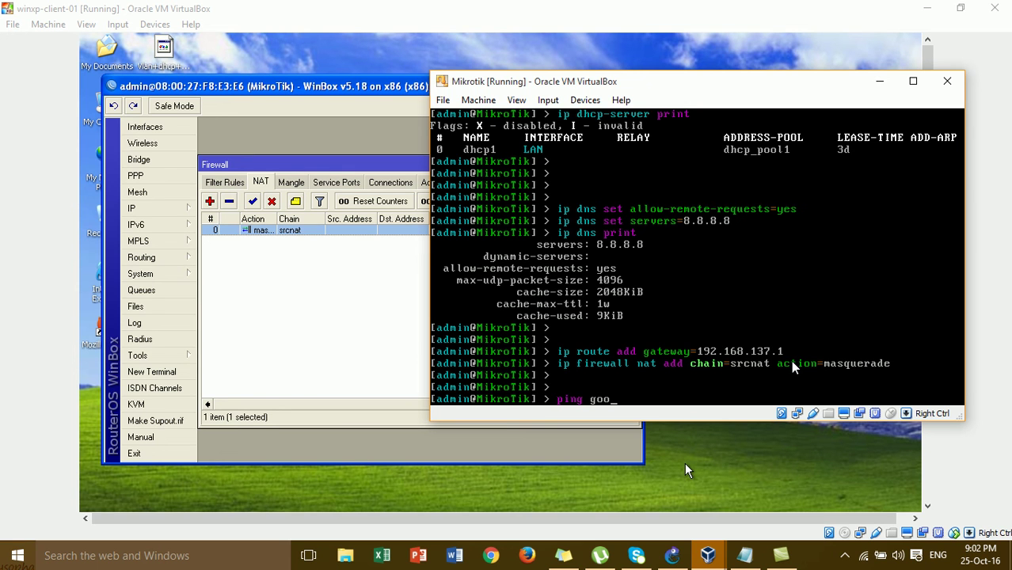
text(gle.com)
key(Return)
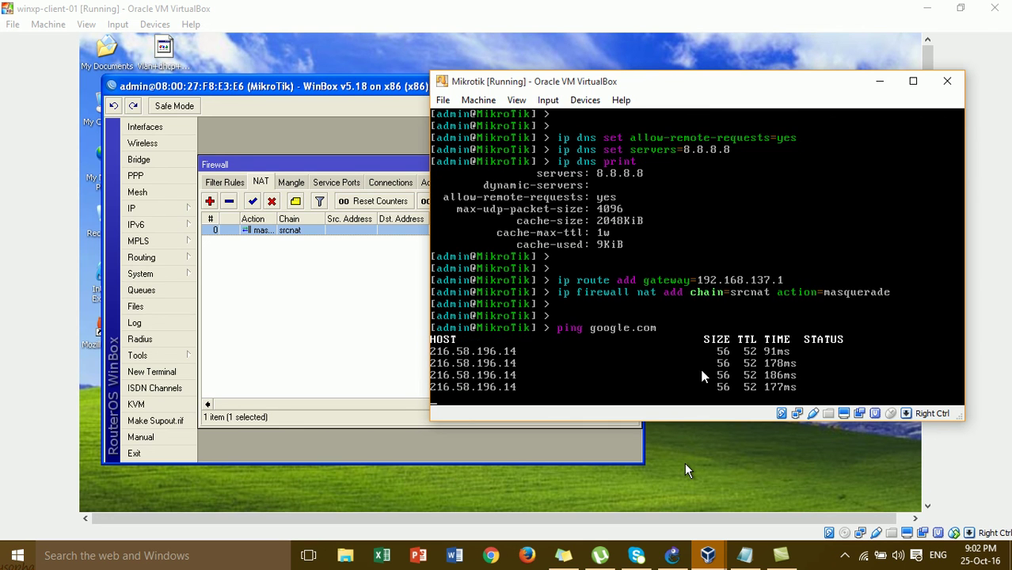
key(ctrl+c)
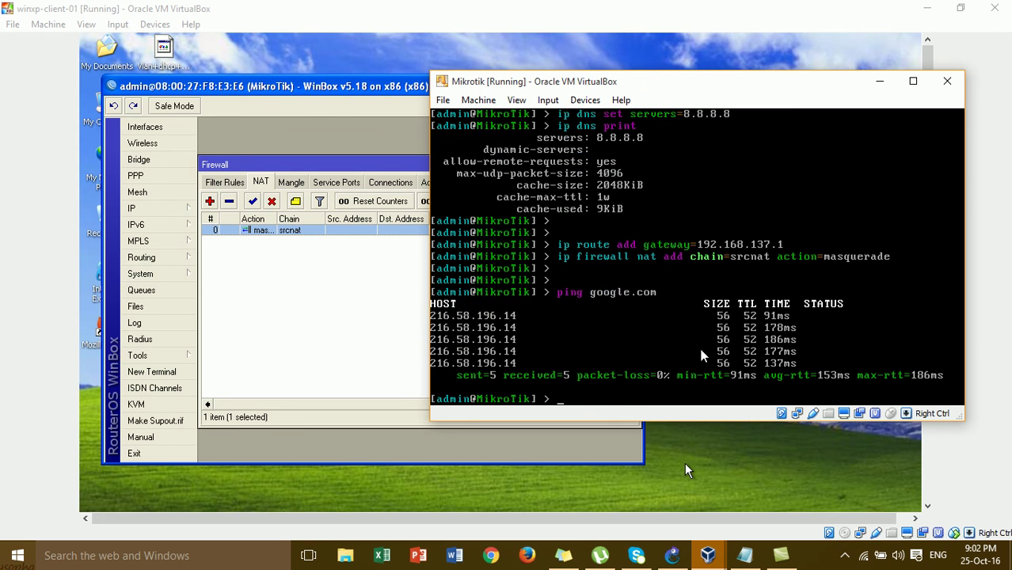
Step: Ping facebook.com and youtube.com from the router console
text(ping fa)
text(cebook.co)
text(m)
key(Return)
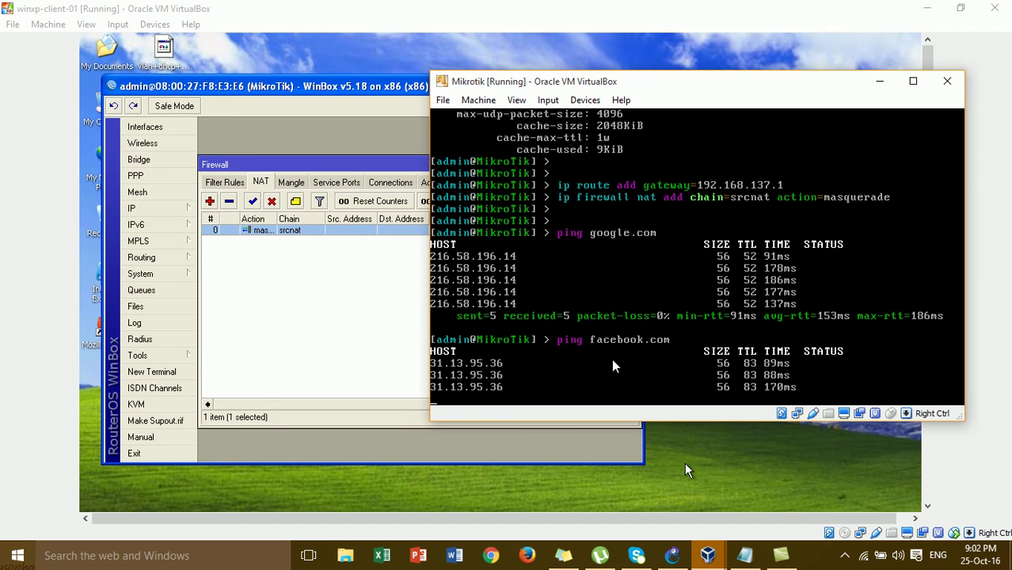
text(p)
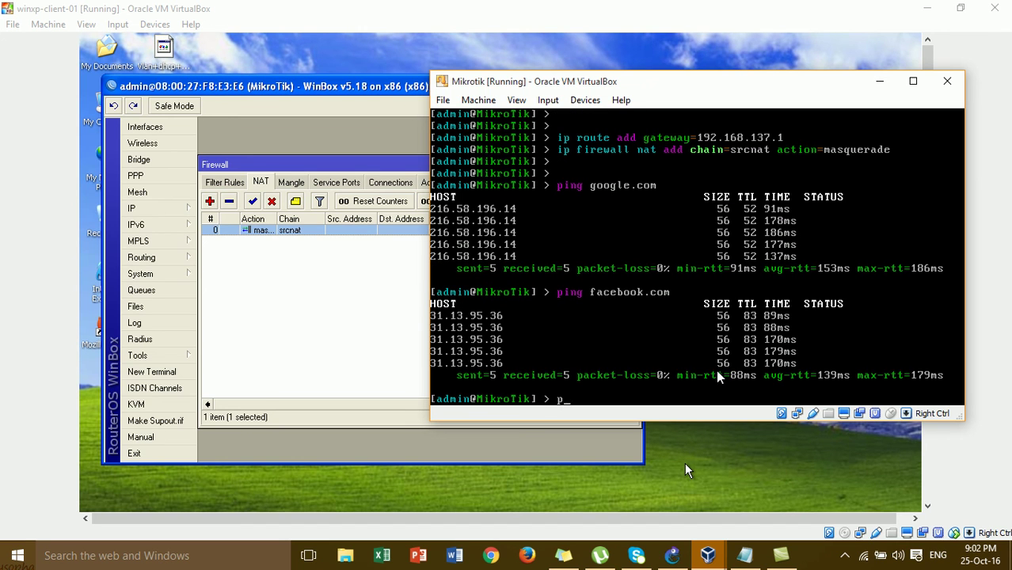
text(ing youtube.com)
key(Return)
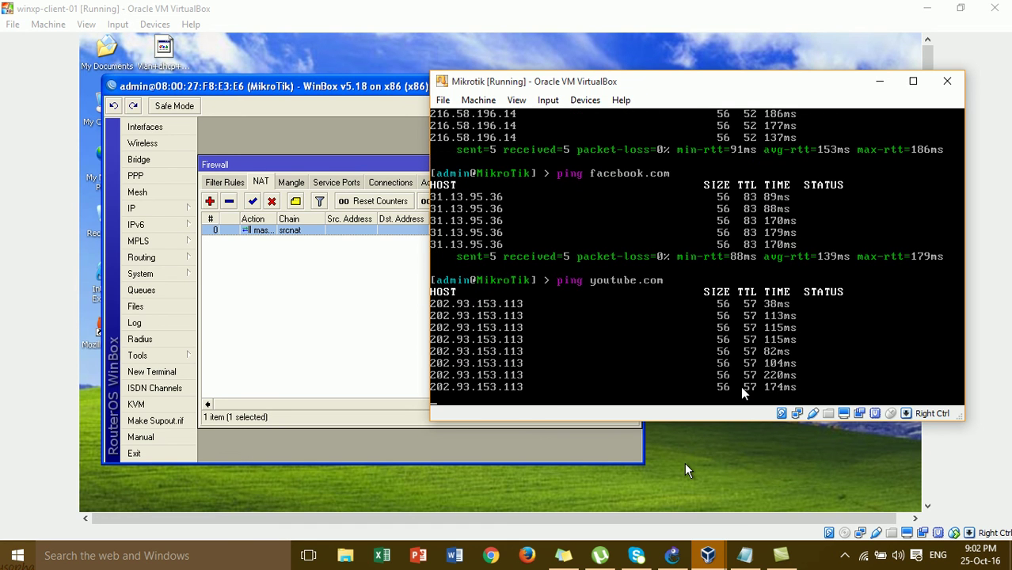
click(758, 442)
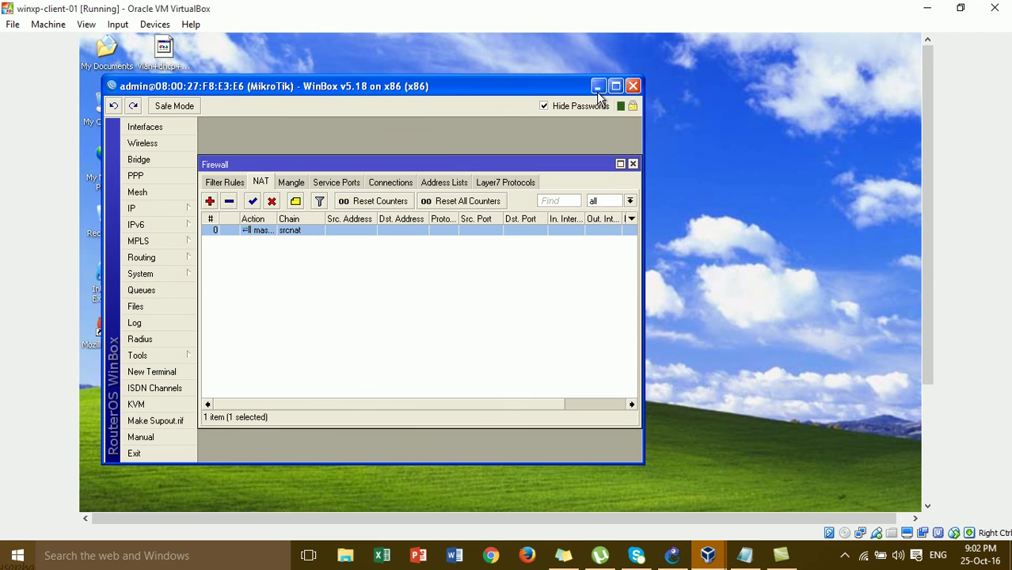
Step: Minimize WinBox and switch the client's Command Prompt to the root of C:
click(598, 86)
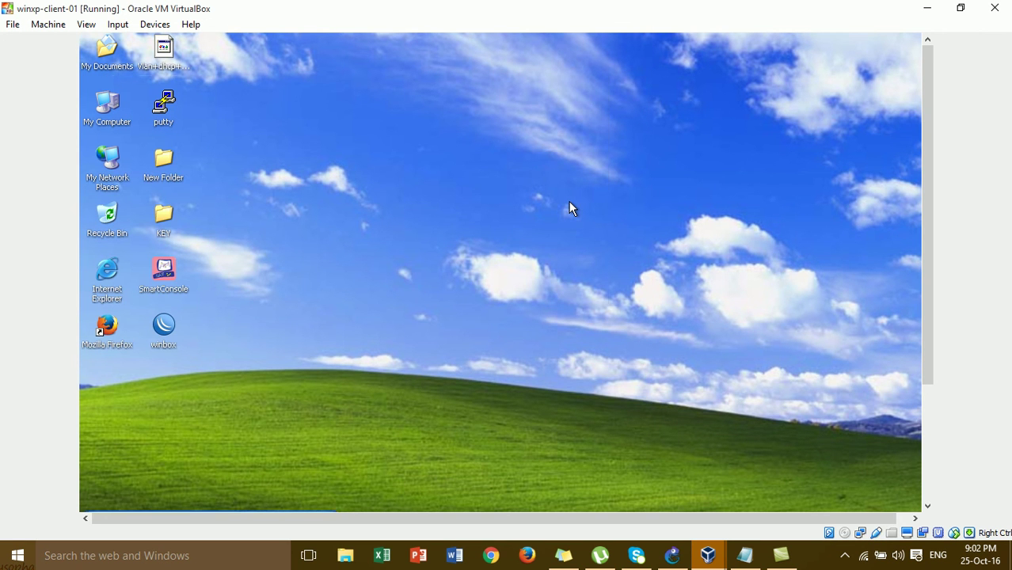
key(alt+Tab)
key(Return)
key(Return)
text(ccd\)
key(Return)
key(Return)
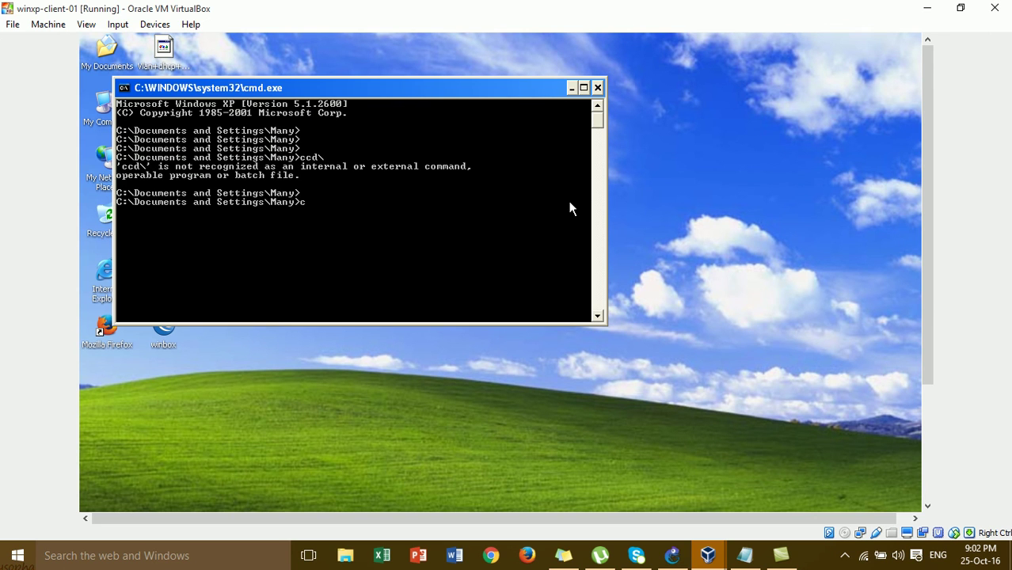
key(Return)
key(Return)
Step: Ping 8.8.8.8 from the client, correcting a mistyped 8.8.8.88 address
text(p)
key(BackSpace)
key(BackSpace)
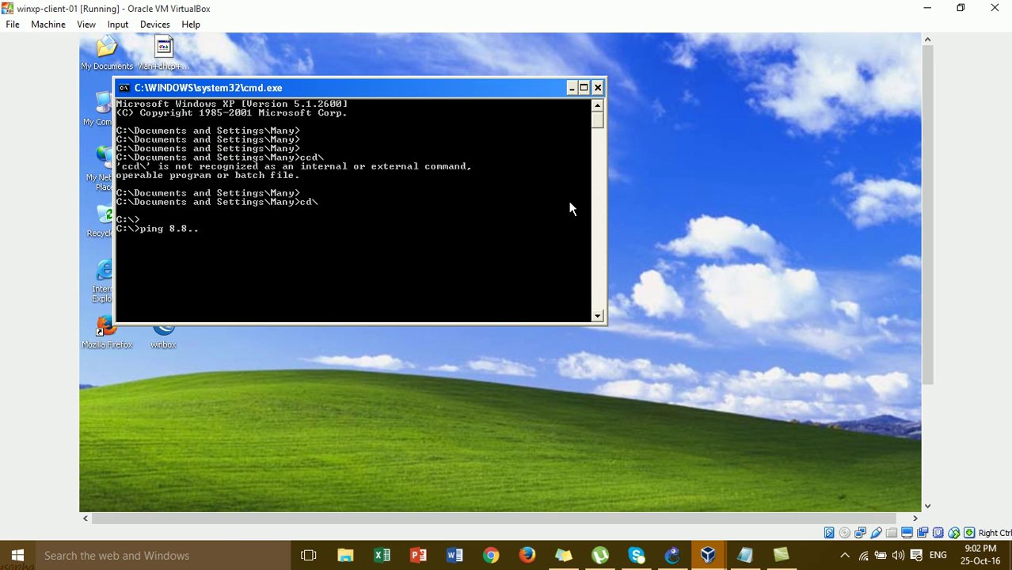
text(8.88)
key(Return)
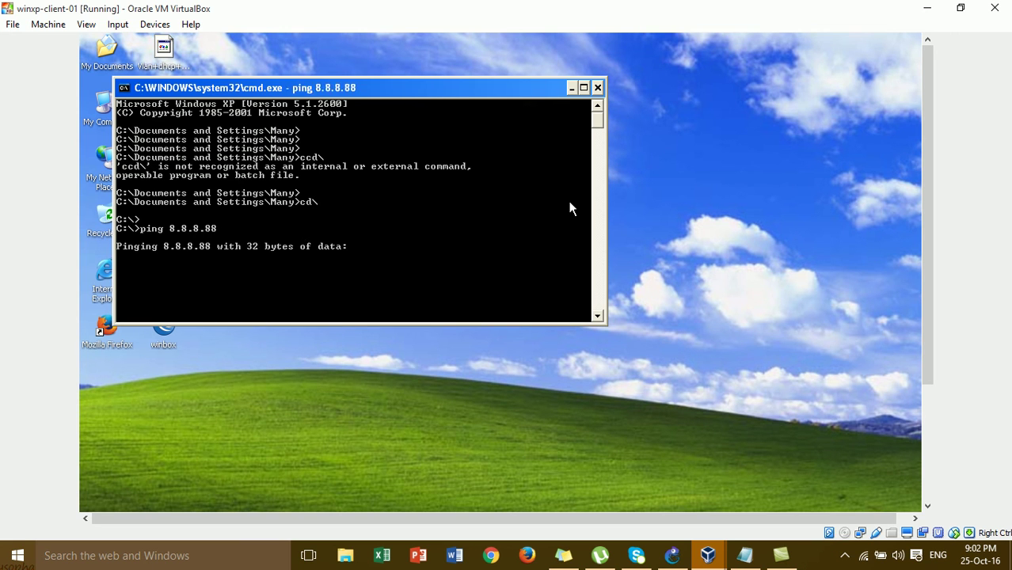
key(ctrl+c)
key(Up)
key(BackSpace)
key(Return)
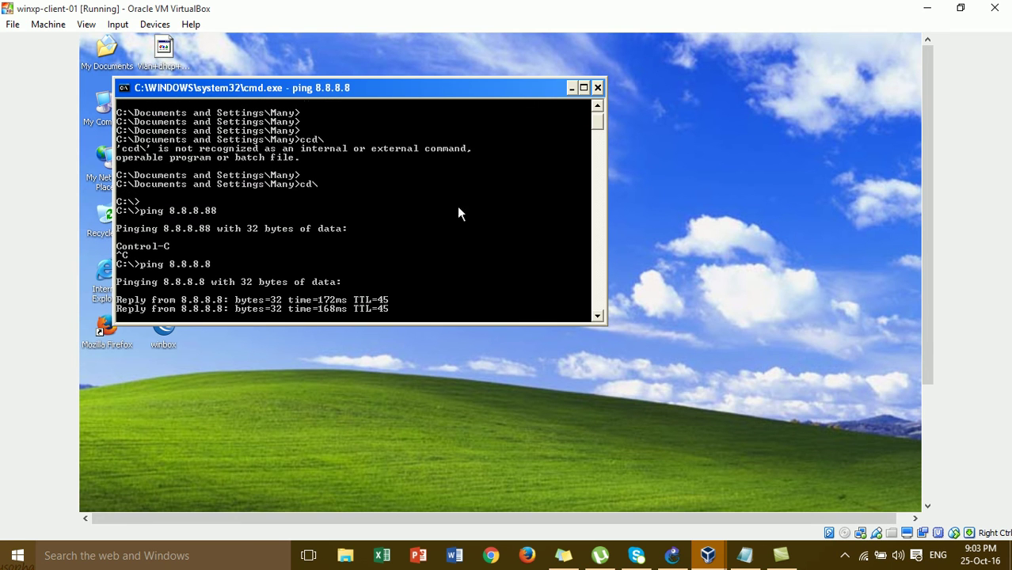
key(ctrl+c)
Step: Ping google.com from the client, then minimize the Command Prompt
key(Up)
key(BackSpace)
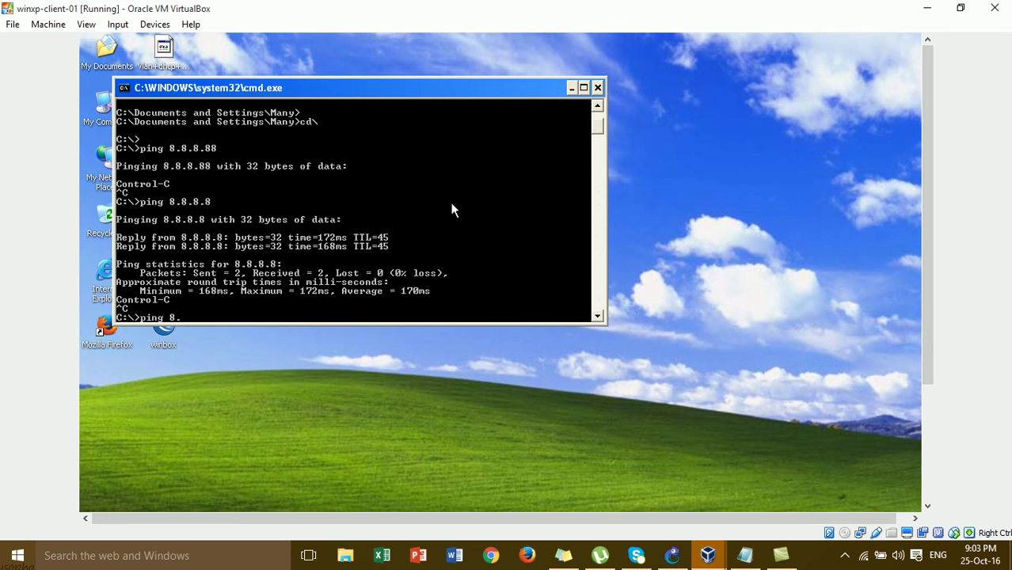
text(google.com)
key(Return)
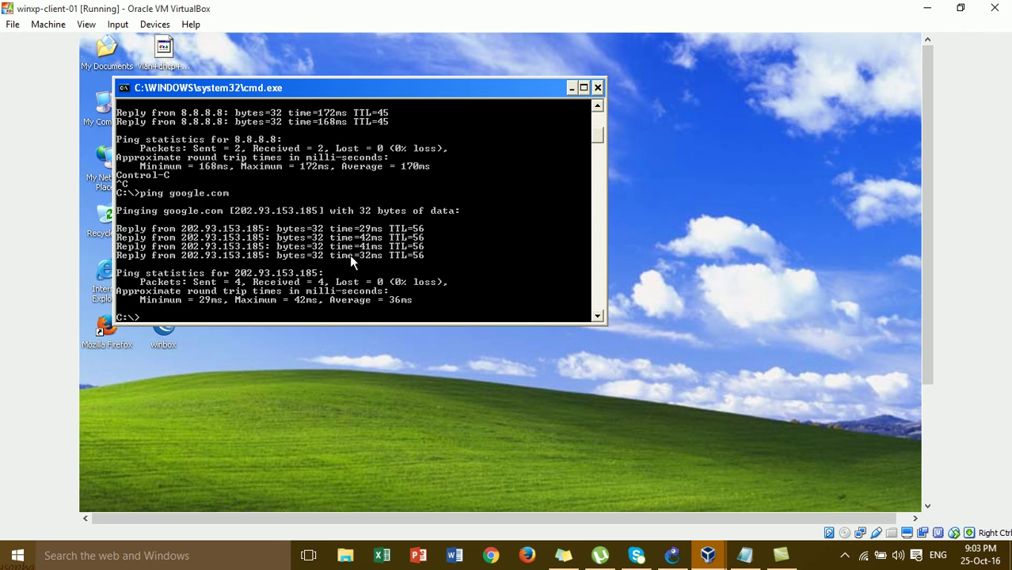
click(573, 92)
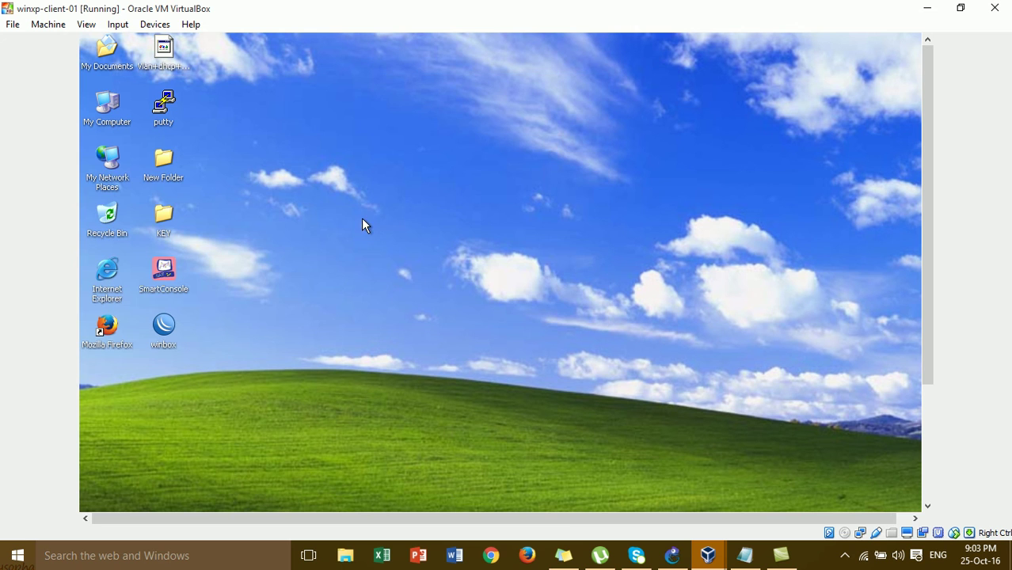
Step: Launch Firefox on the XP client and load google.com
double_click(109, 328)
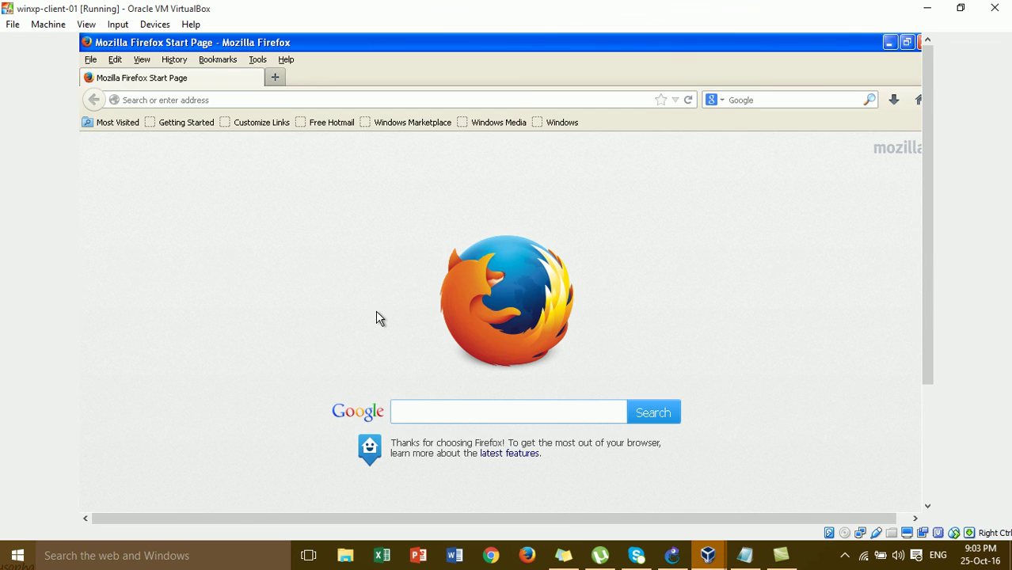
click(436, 100)
text(google.com/)
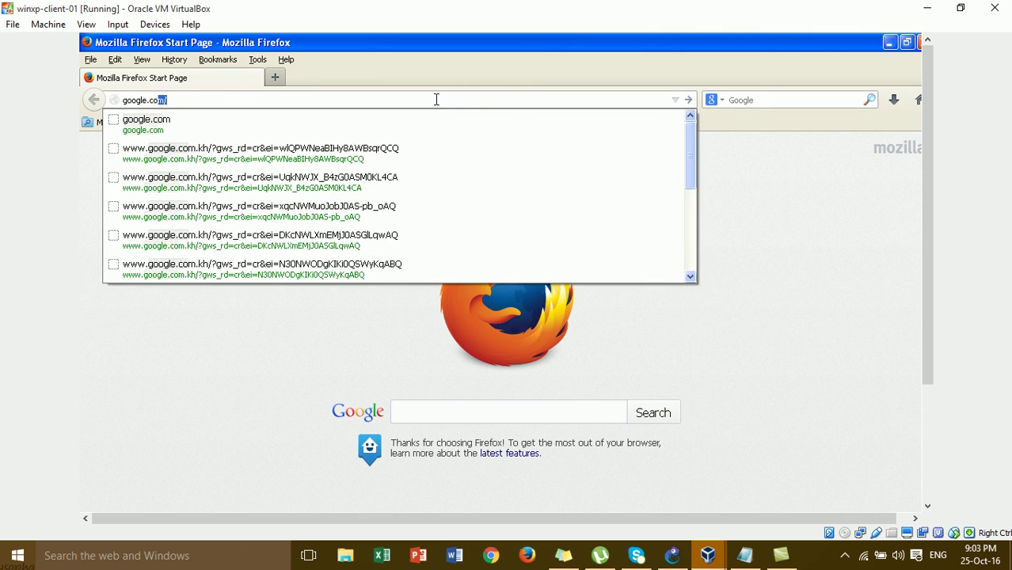
key(Return)
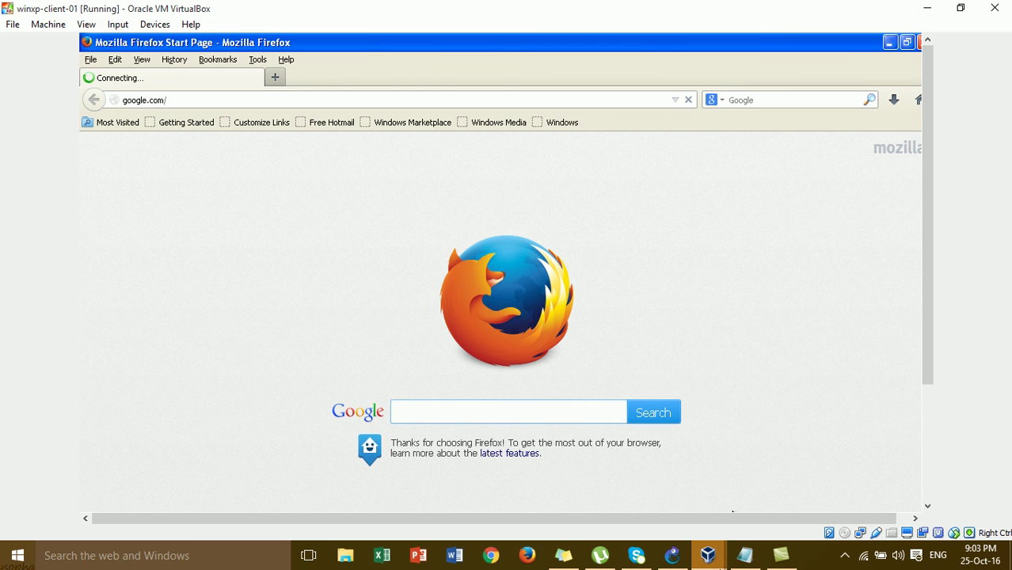
Step: Stop the ping still running on the router console and return to Firefox
mouse_move(711, 564)
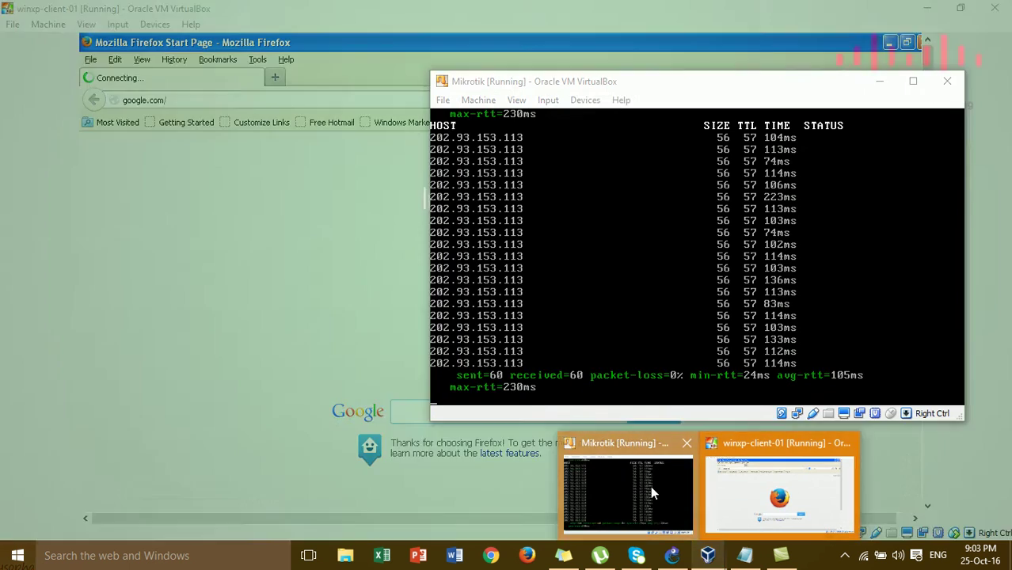
click(651, 486)
key(ctrl+c)
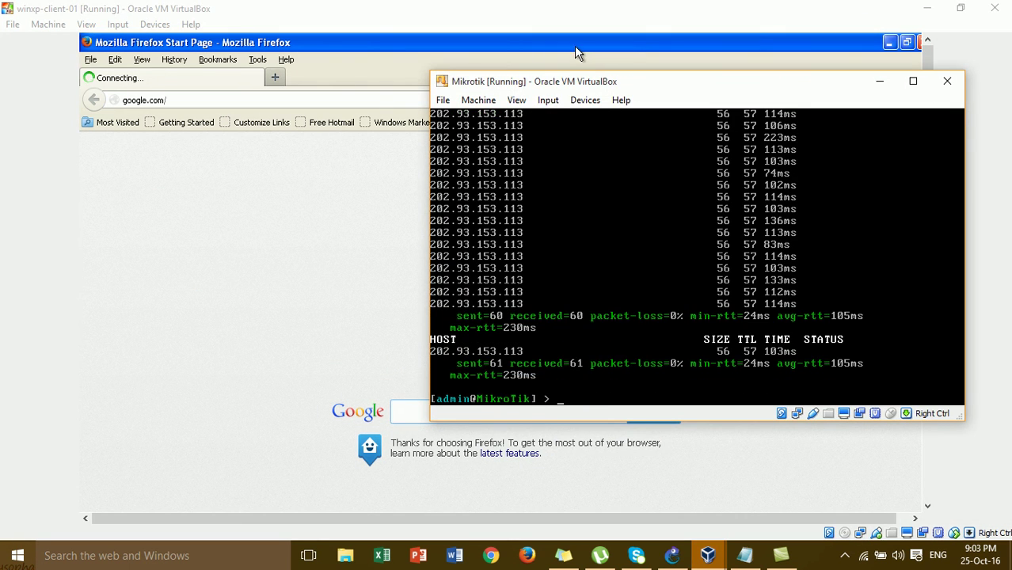
click(576, 50)
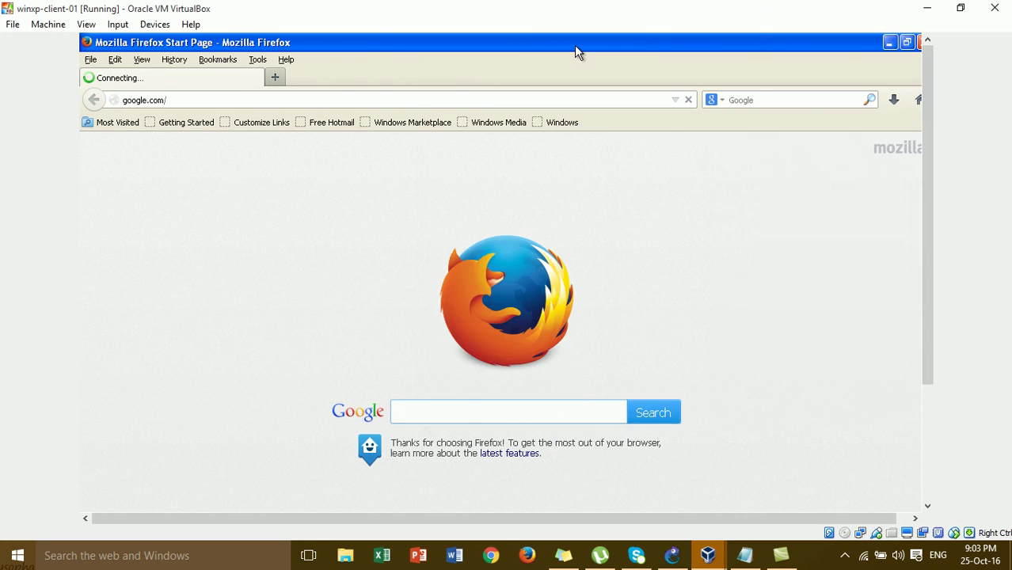
Step: Load facebook.com in a new tab, retry the Google tab, and show Facebook
click(276, 80)
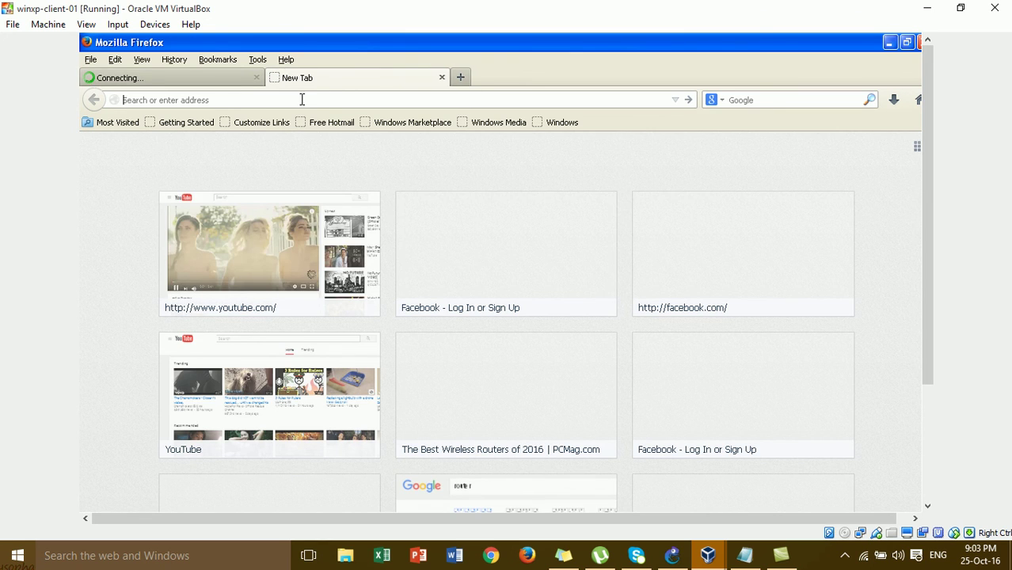
text(face)
key(Down)
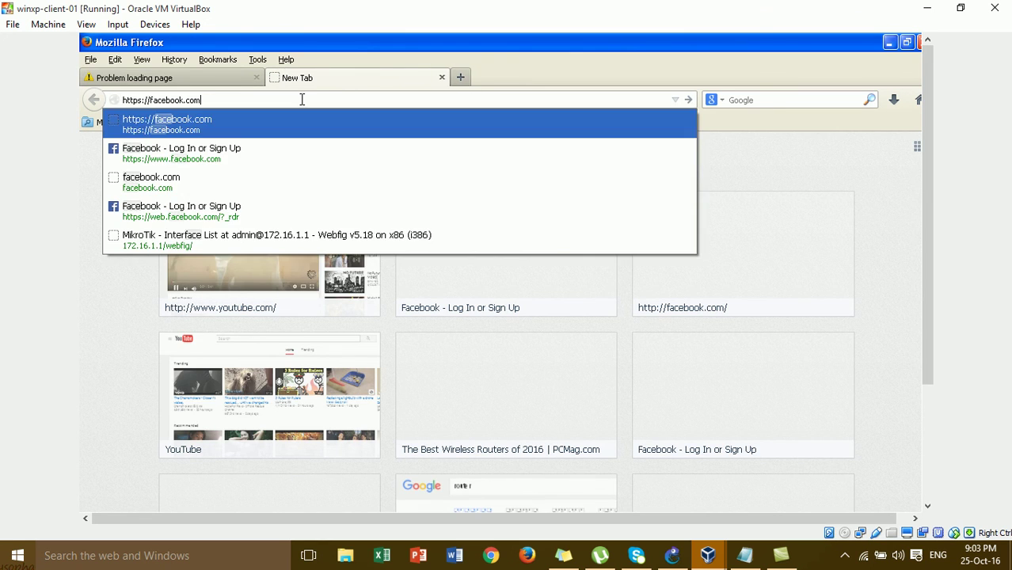
key(Return)
click(209, 77)
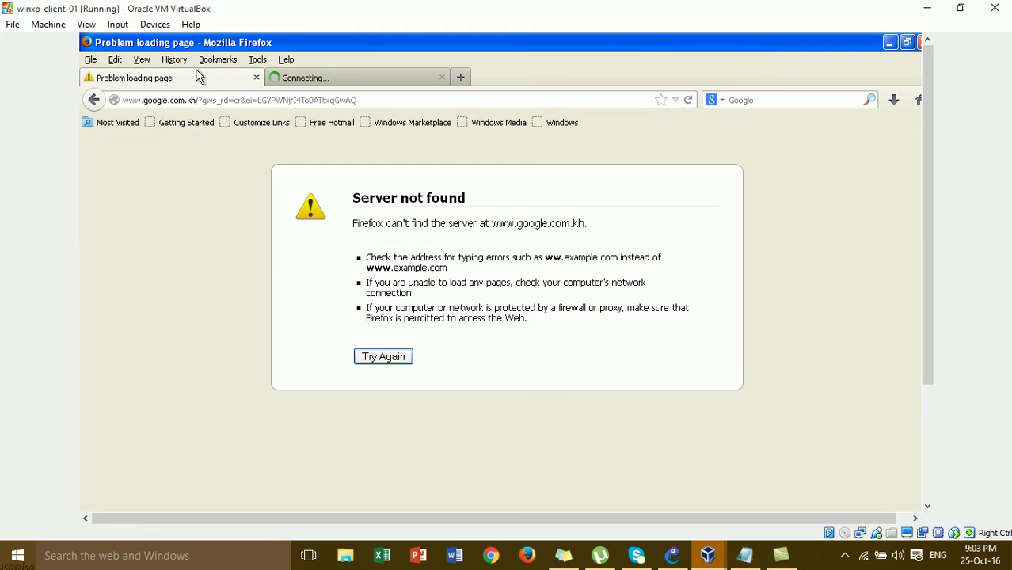
click(273, 106)
key(Return)
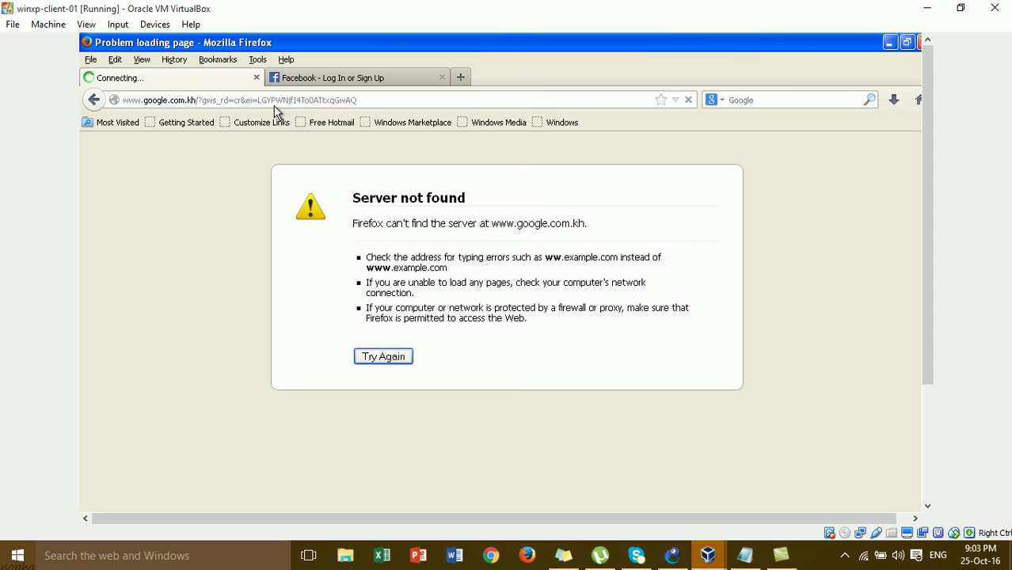
click(305, 87)
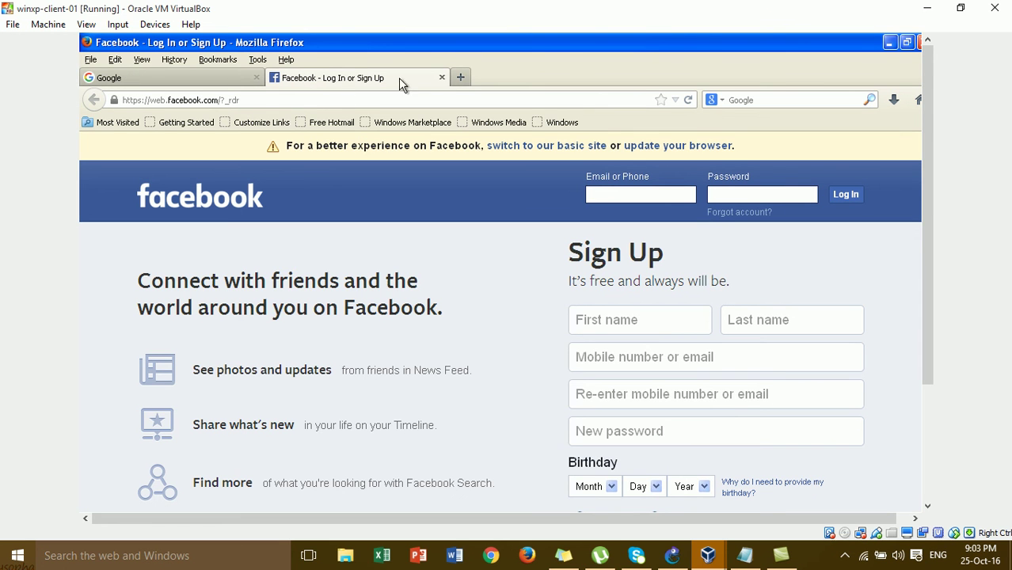
click(460, 78)
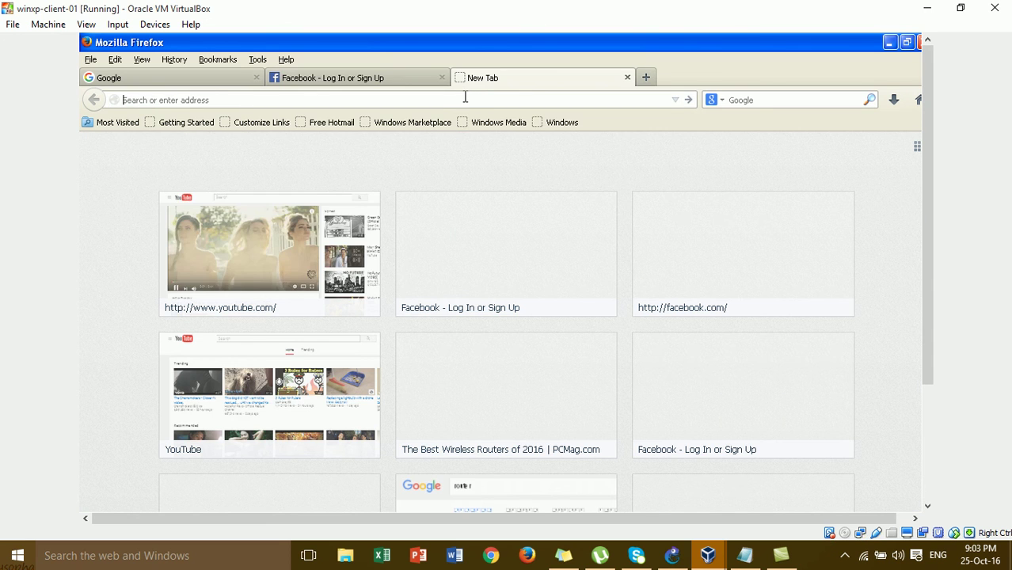
text(www.youtube)
key(Down)
key(Return)
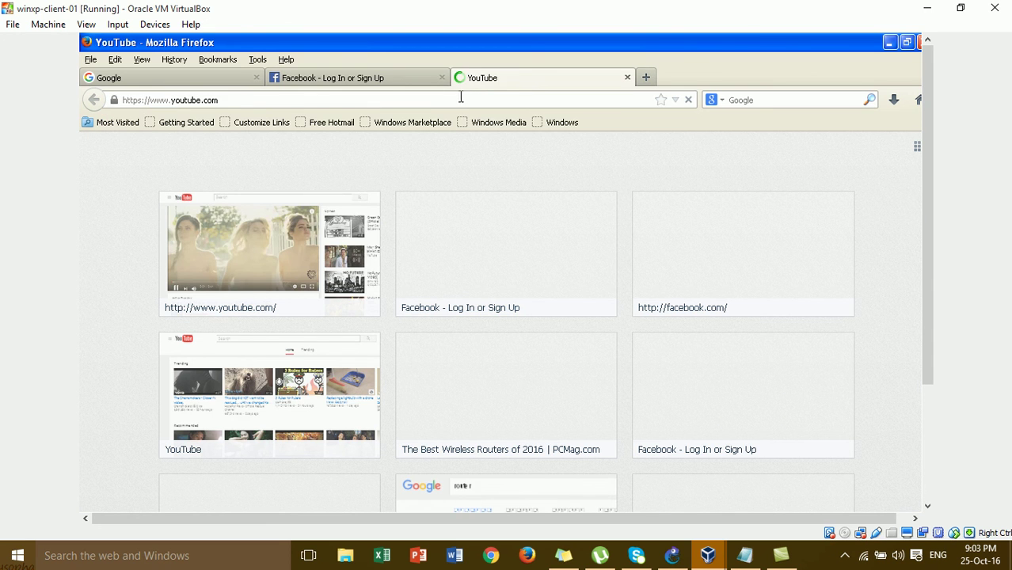
Step: Search Google for cisco.com, open the Cisco Systems result, and minimize Firefox
click(222, 83)
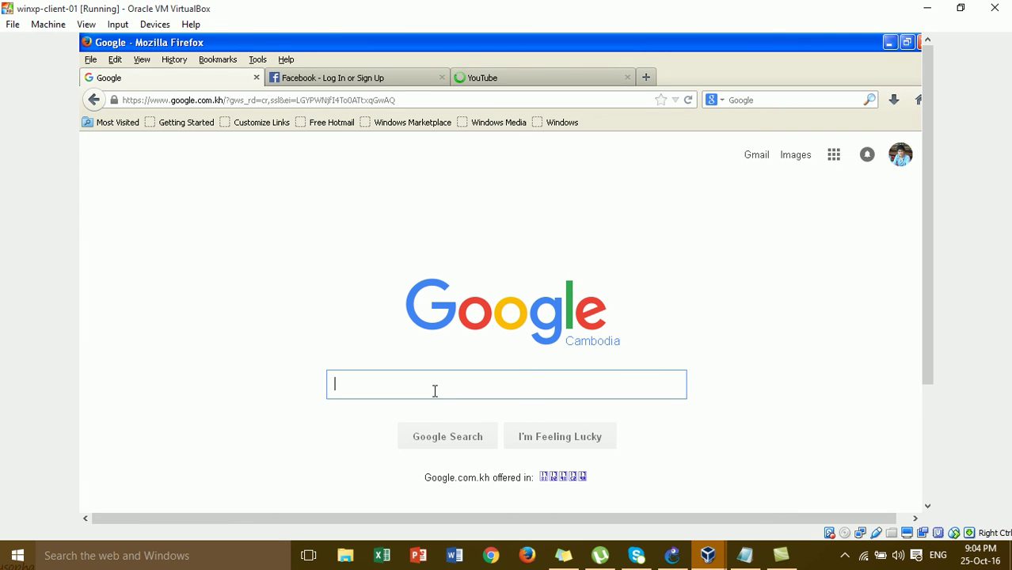
text(cisco.com)
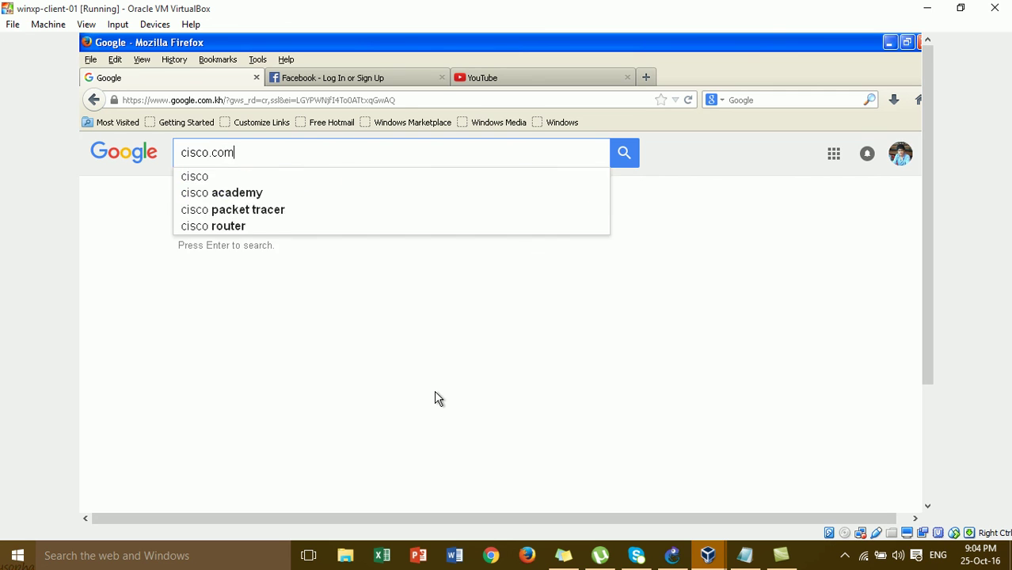
key(Return)
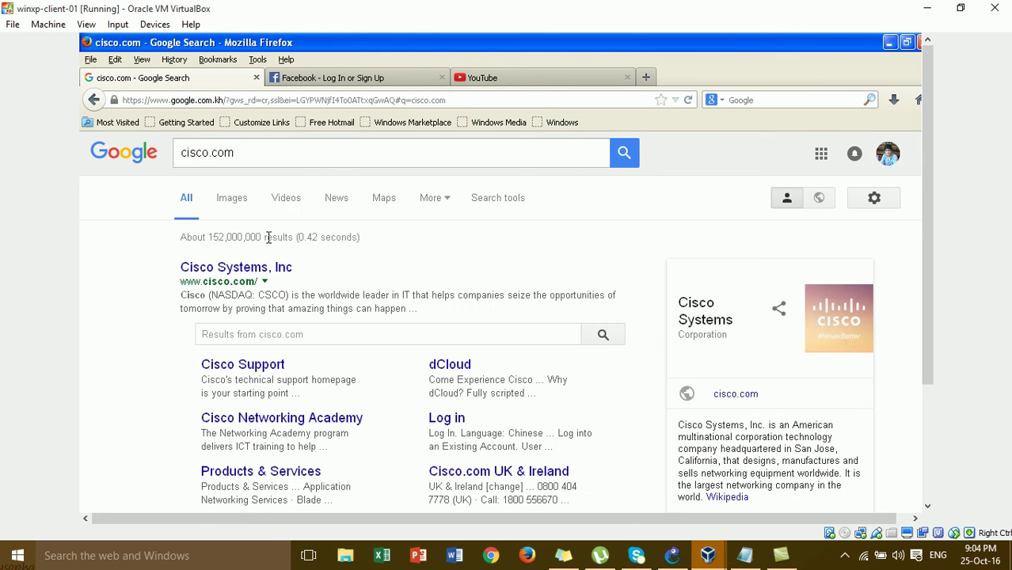
click(238, 267)
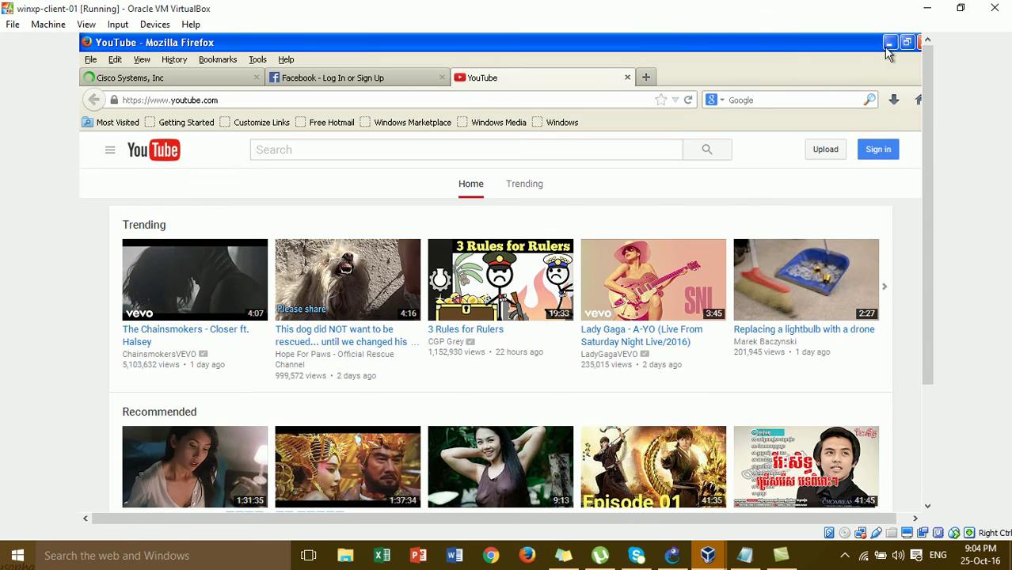
click(889, 43)
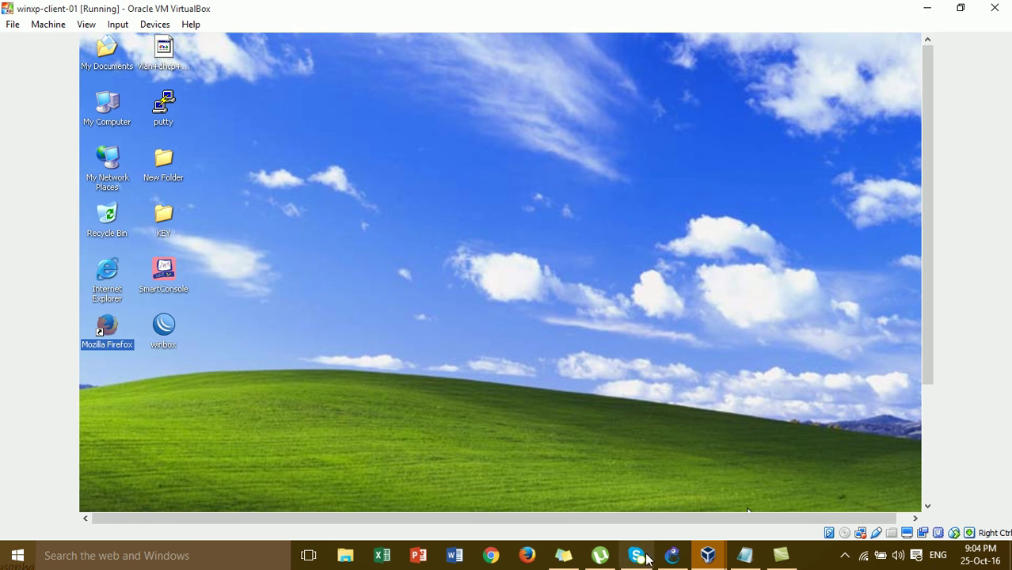
Step: Review the GNS3 topology, close the unresponsive-script warning, and minimize GNS3 and both VM windows
click(671, 555)
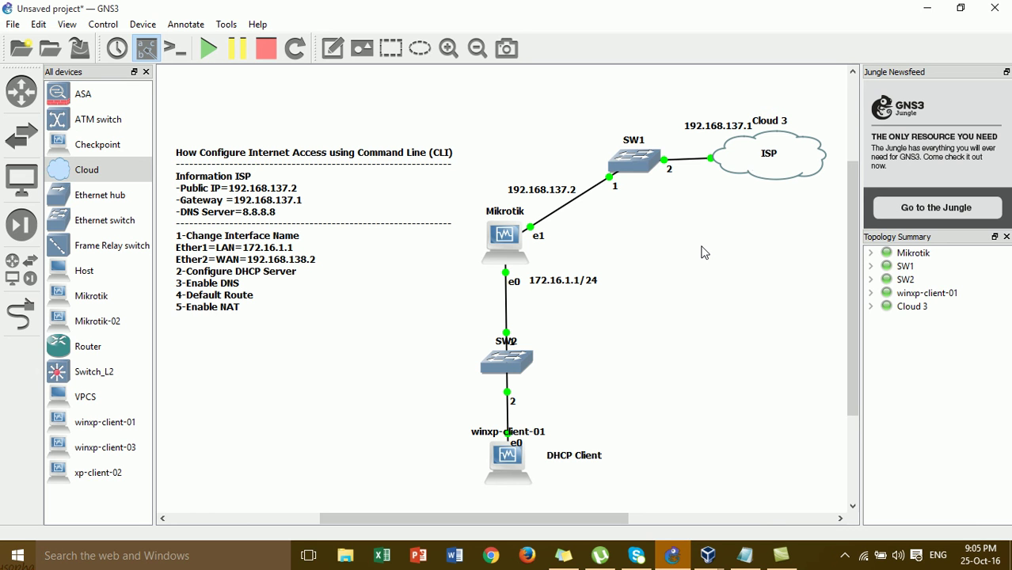
click(923, 14)
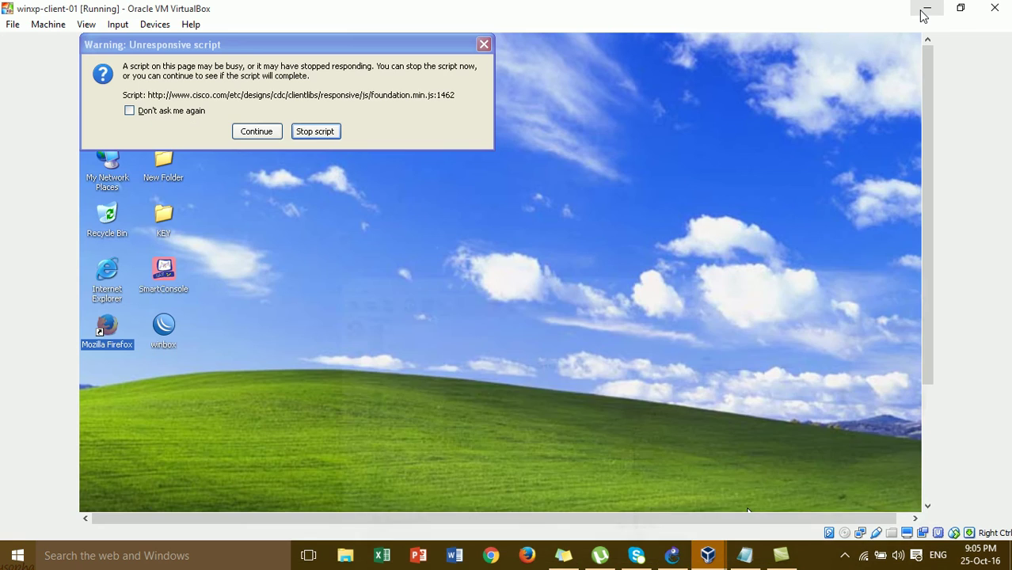
click(480, 59)
click(483, 44)
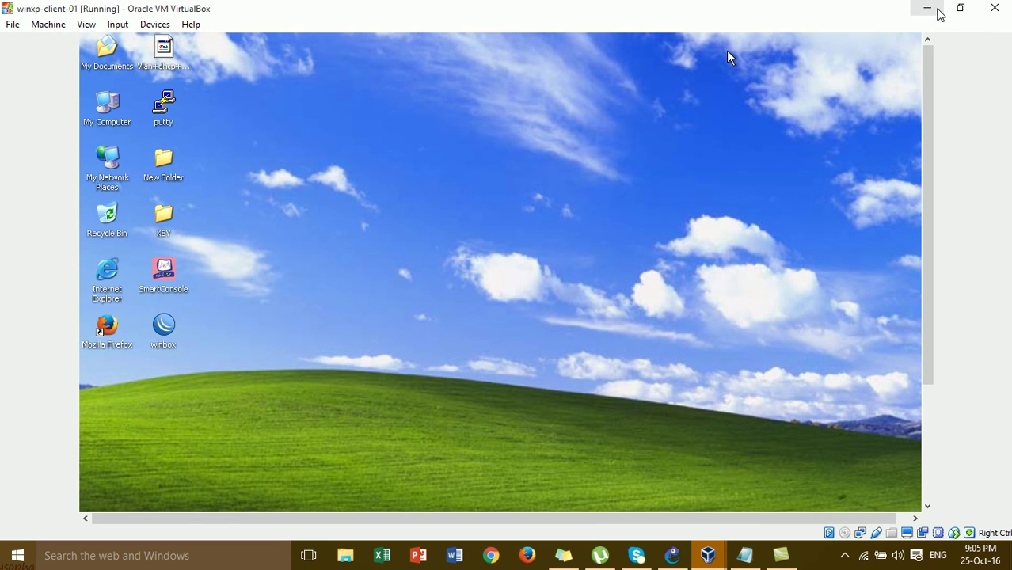
click(937, 12)
click(879, 82)
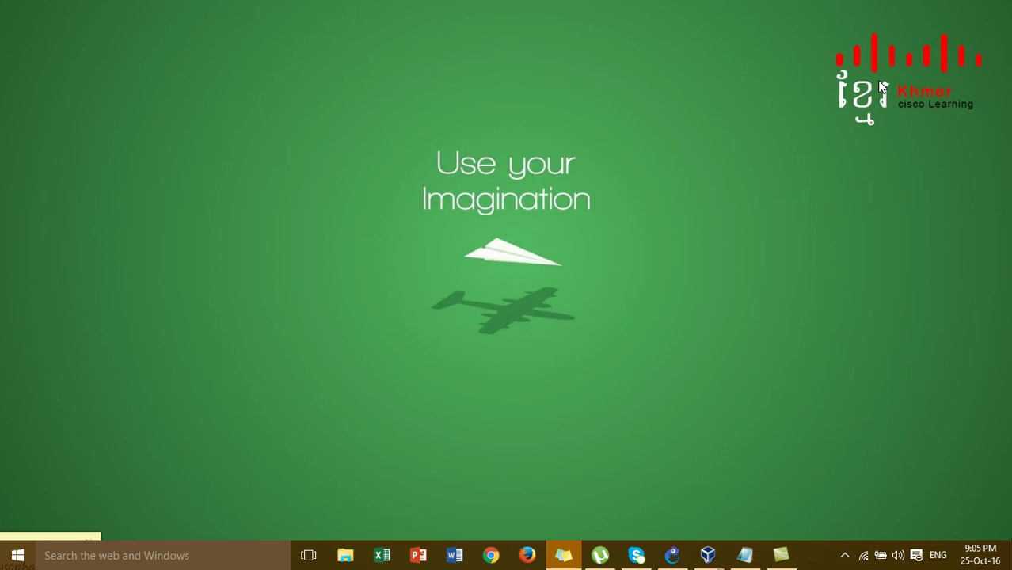